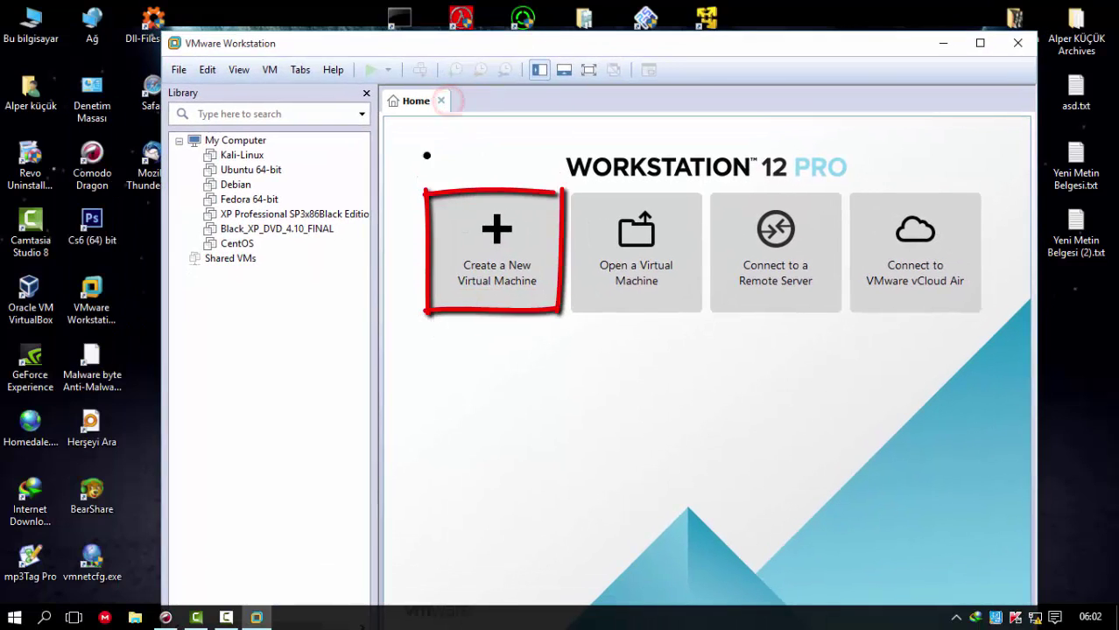
- Start a custom new virtual machine with Workstation 12.0 compatibility, installing the OS later
left_click(491, 283)
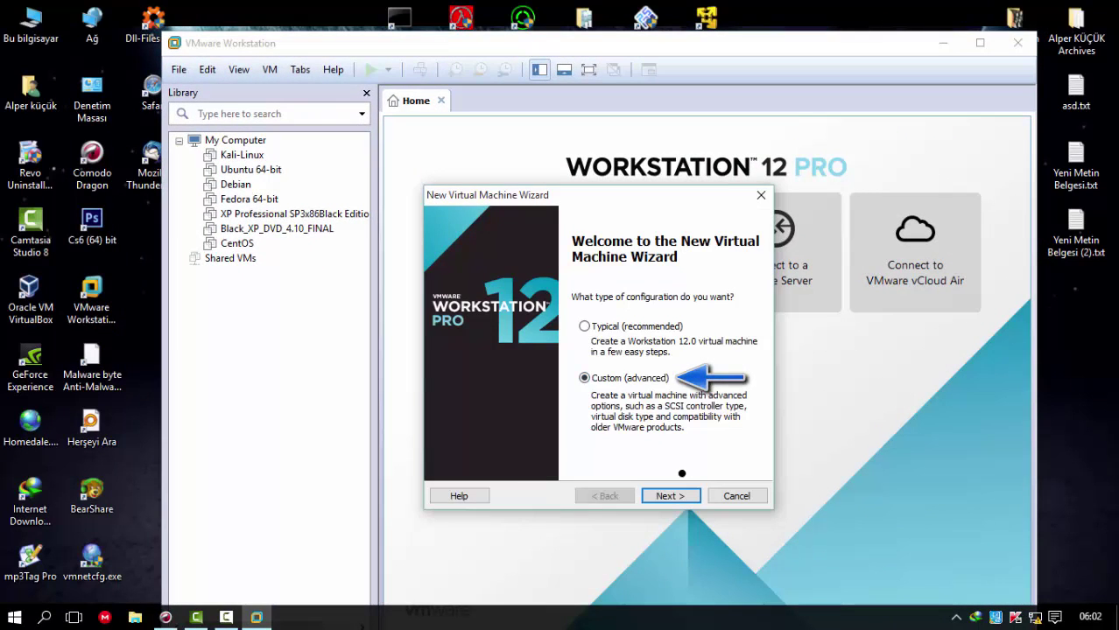
left_click(607, 324)
left_click(620, 379)
left_click(670, 495)
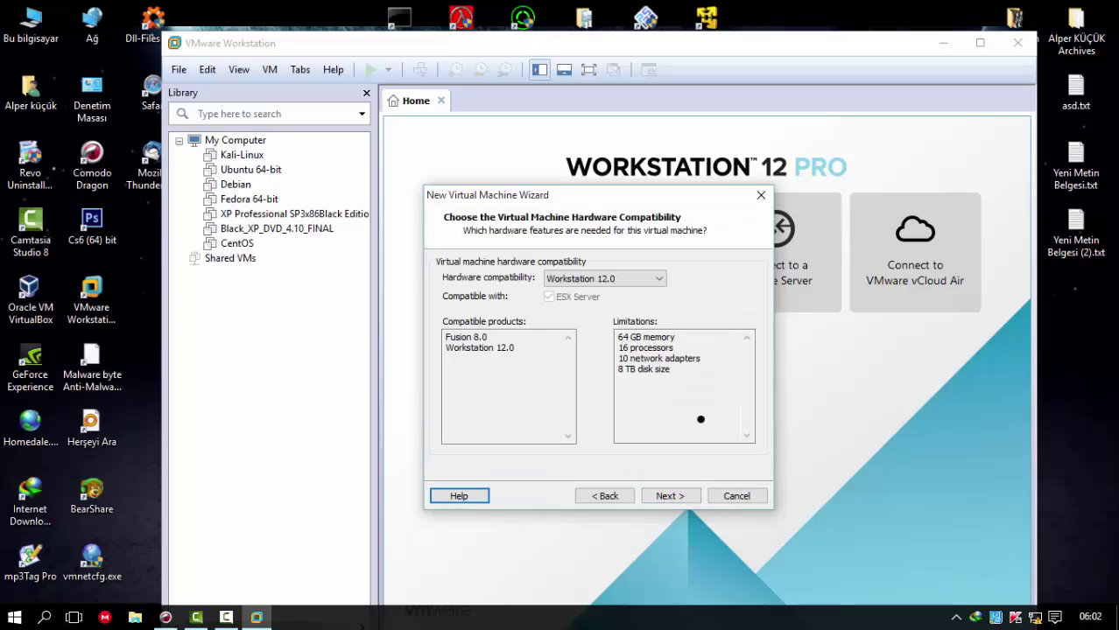
left_click(670, 495)
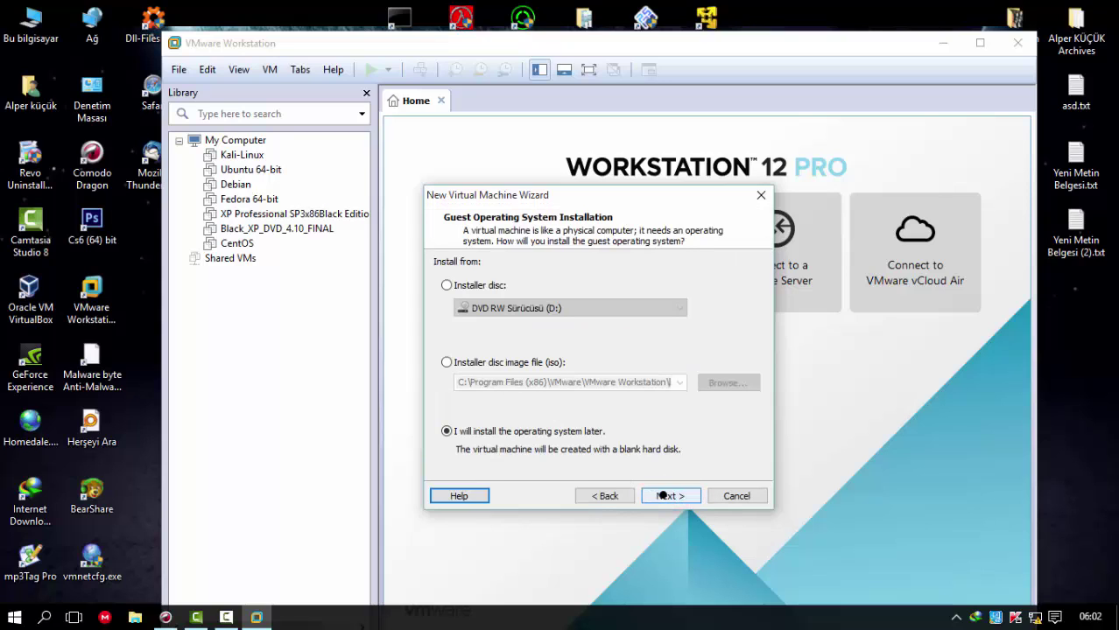
left_click(663, 495)
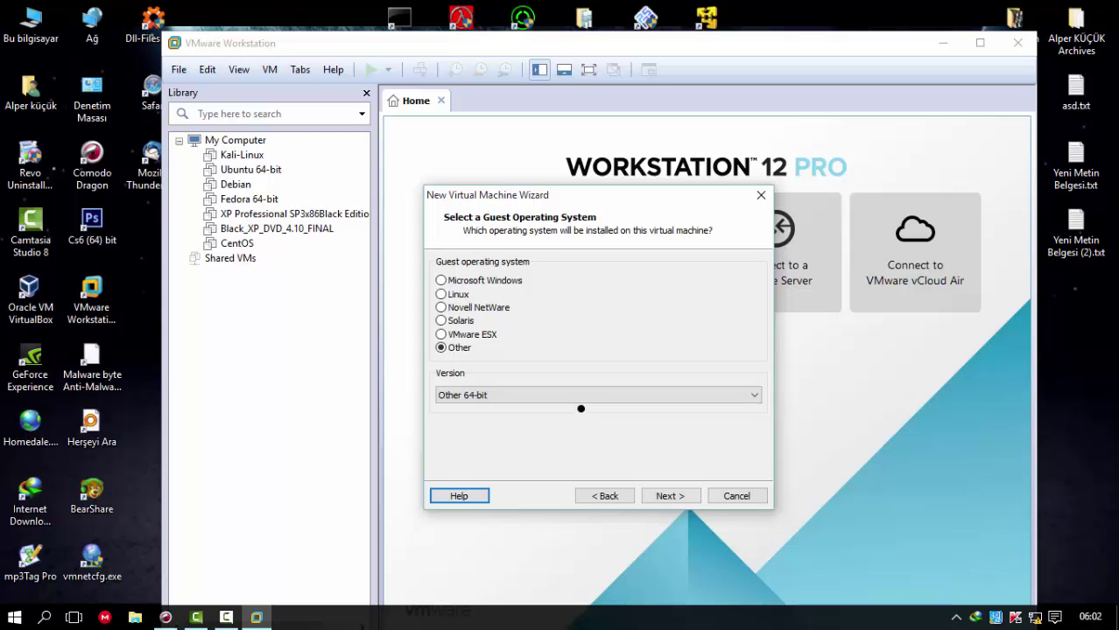
- Set the guest operating system to Other, version Other 64-bit
left_click(576, 394)
left_click(446, 294)
left_click(443, 295)
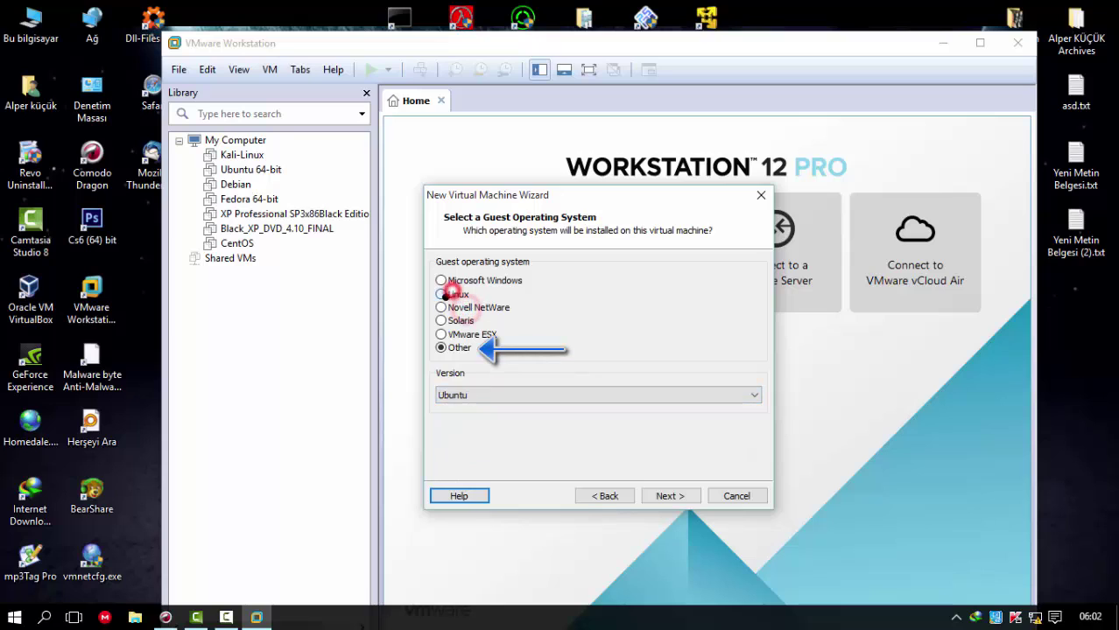
left_click(447, 348)
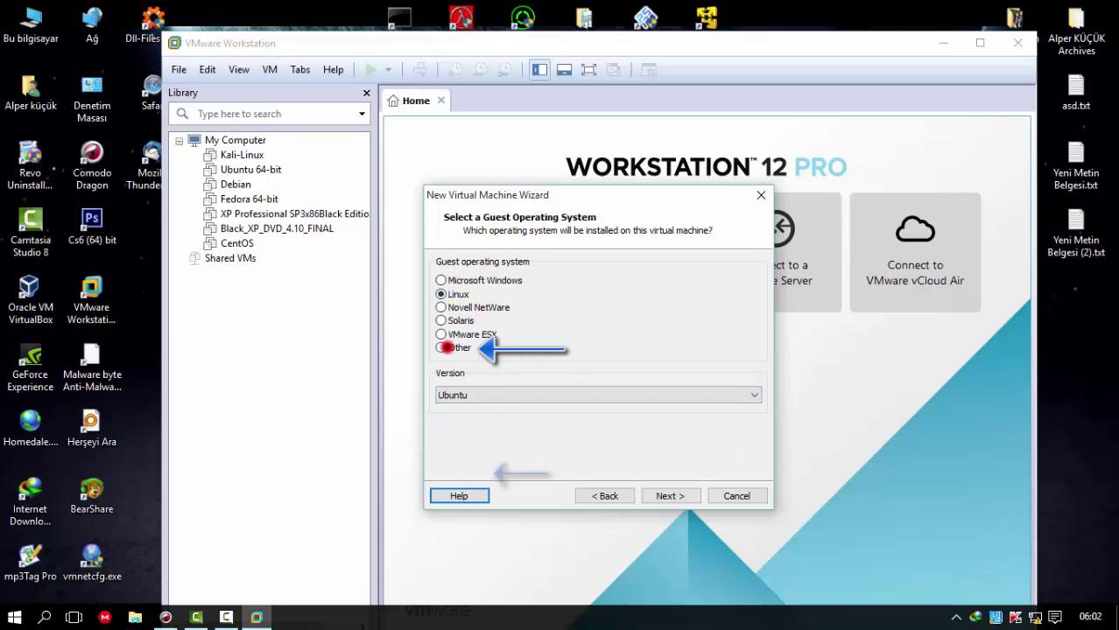
left_click(507, 395)
left_click(486, 470)
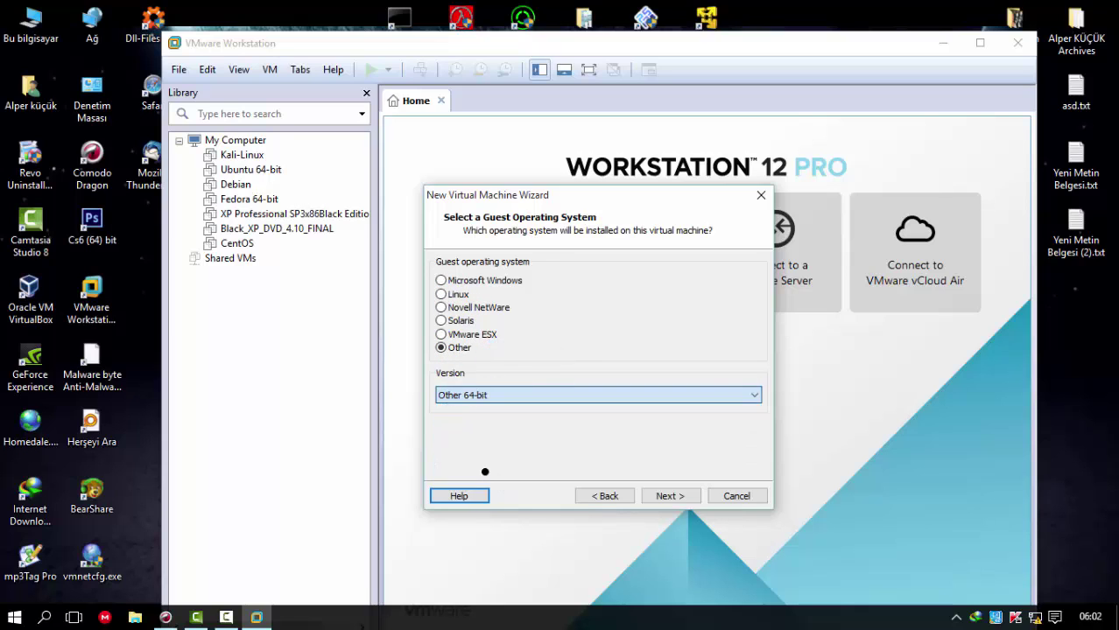
left_click(668, 496)
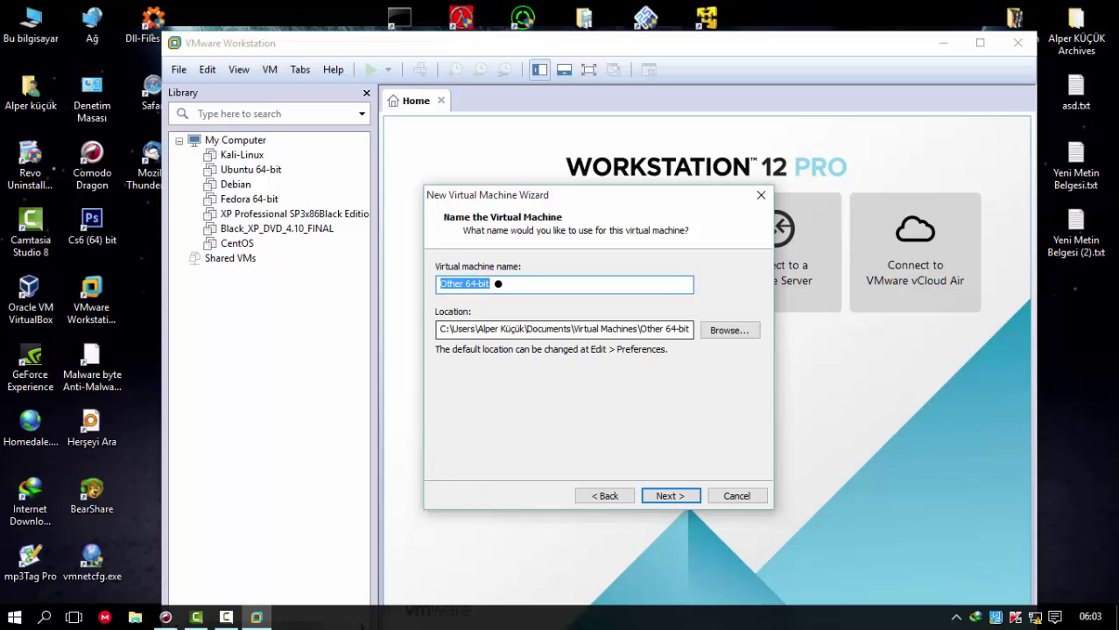
- Name the new virtual machine 'Pisi Linux'
left_click(500, 283)
type("Pisi Linux")
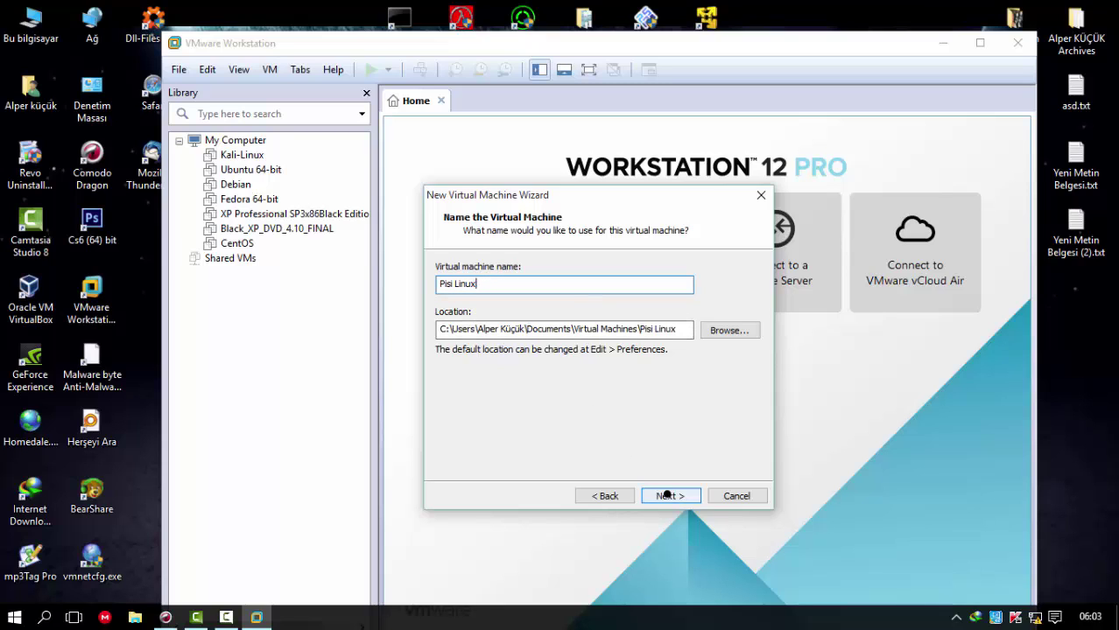
left_click(667, 495)
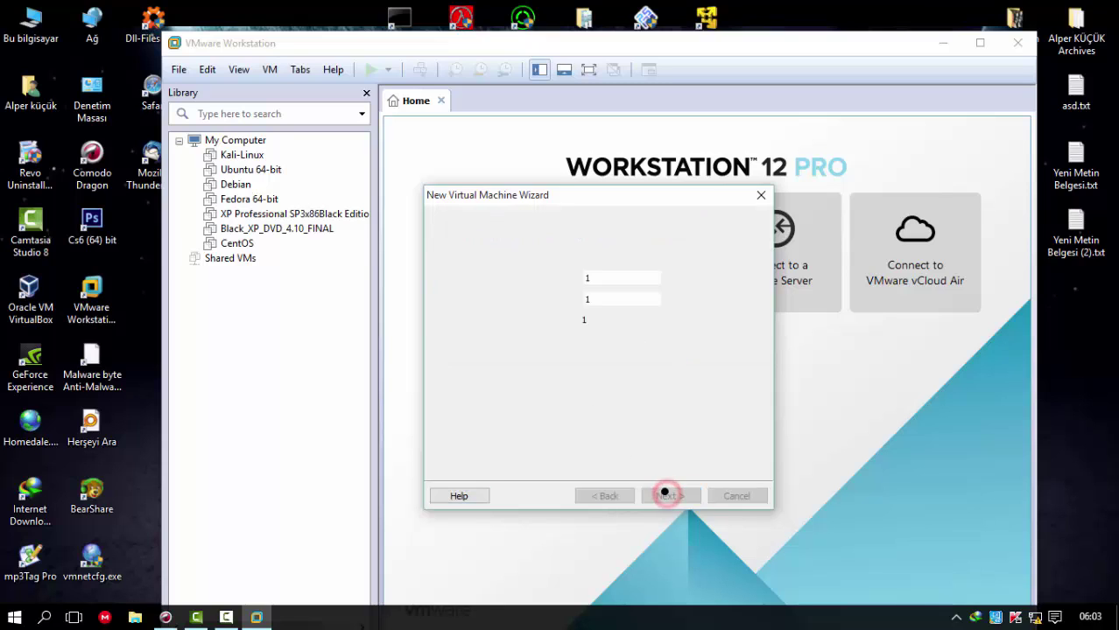
- Give the machine 2 cores per processor and 2048 MB of memory
left_click(610, 300)
left_click(610, 333)
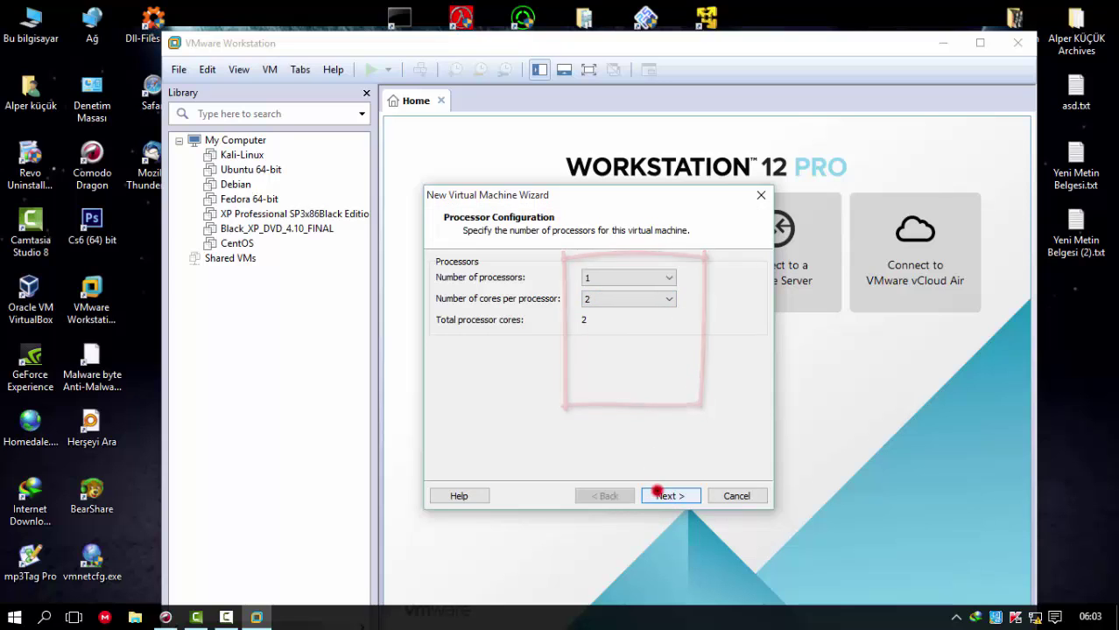
left_click(661, 492)
left_click_drag(481, 387, 482, 356)
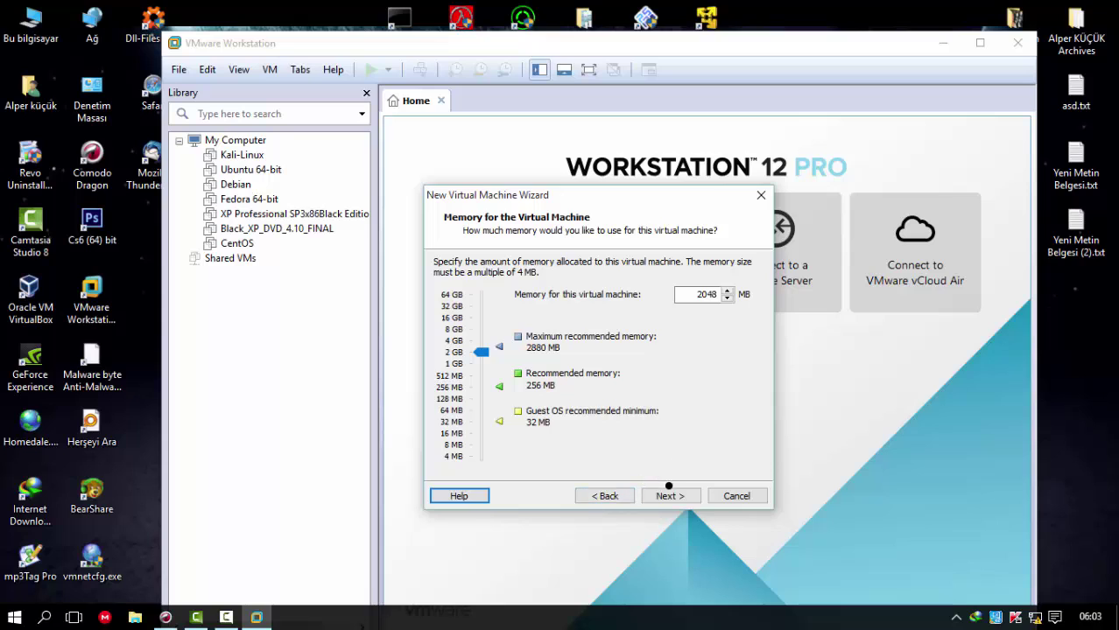
- Choose NAT networking, the default LSI Logic controller and IDE disk type, and a new virtual disk
left_click(668, 495)
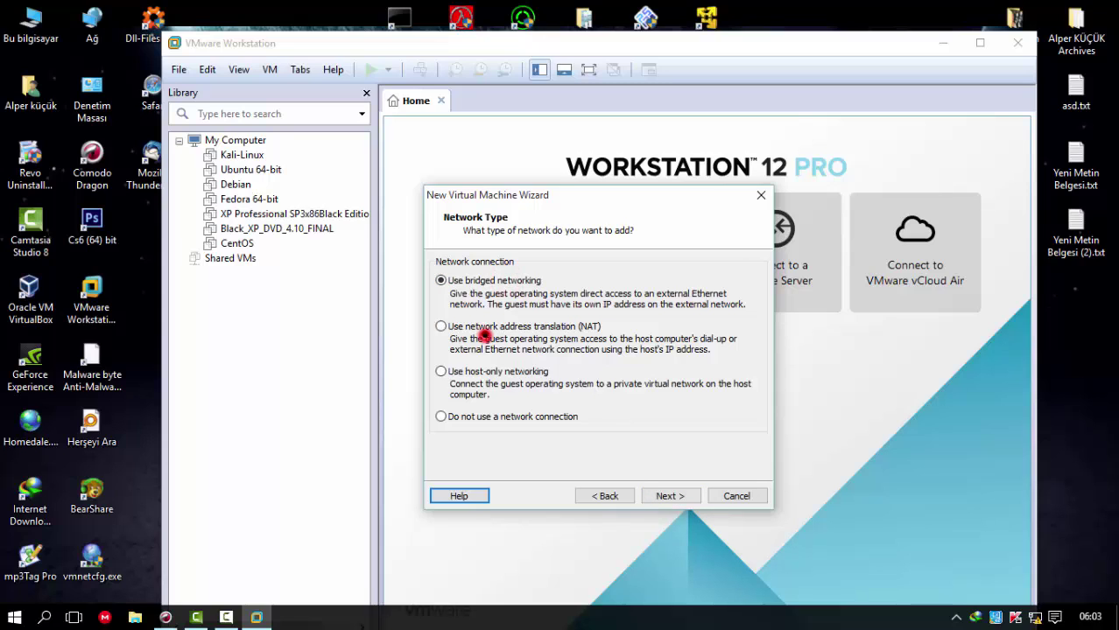
left_click(665, 495)
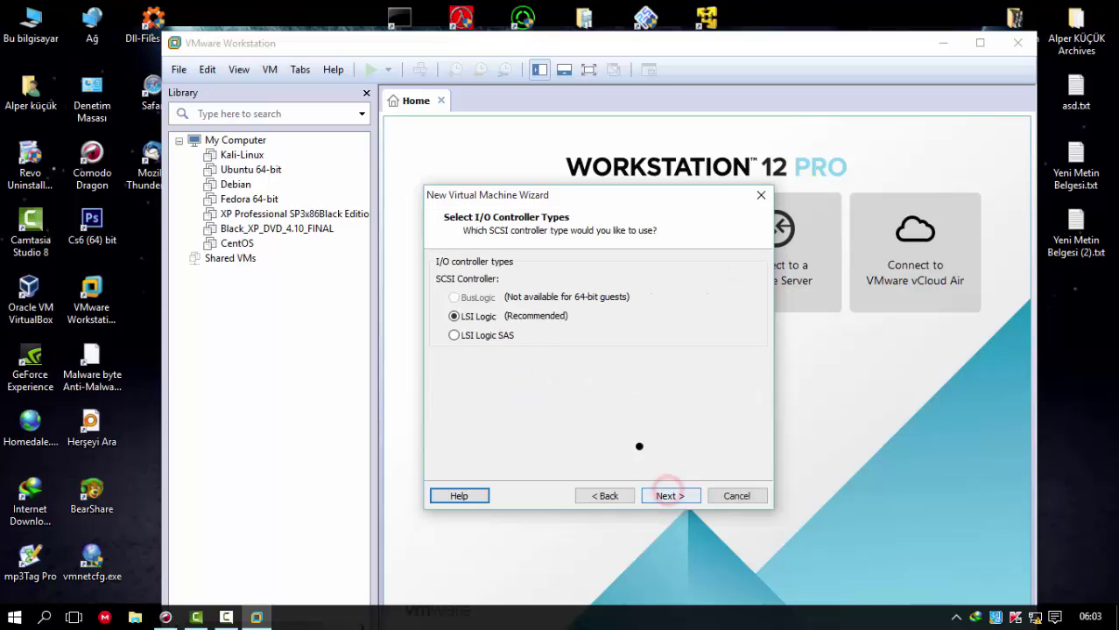
left_click(682, 496)
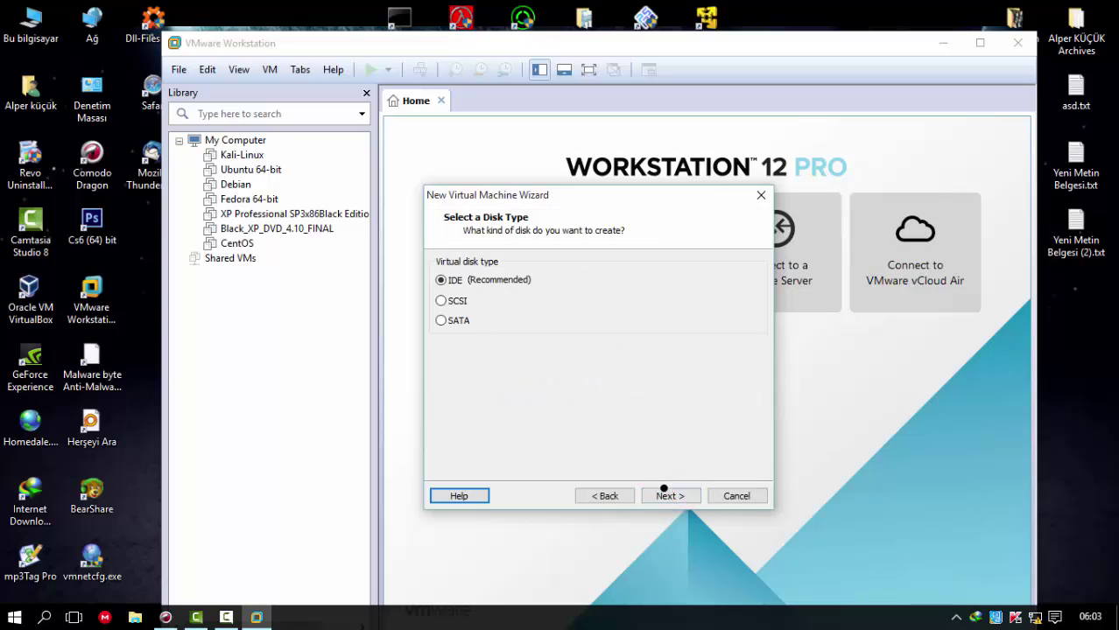
left_click(666, 493)
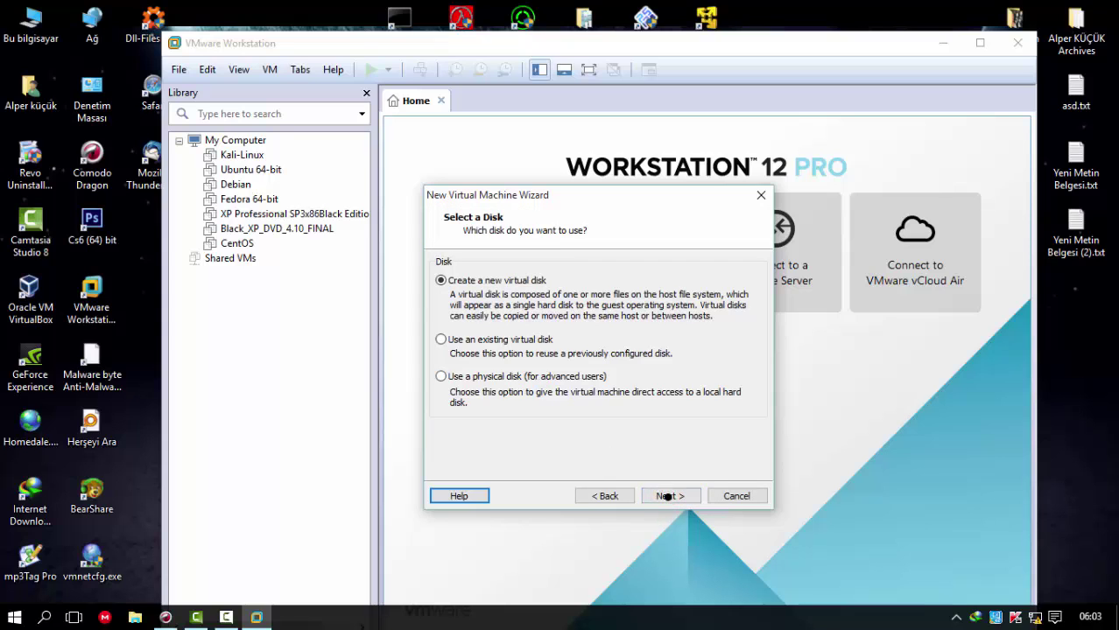
left_click(668, 496)
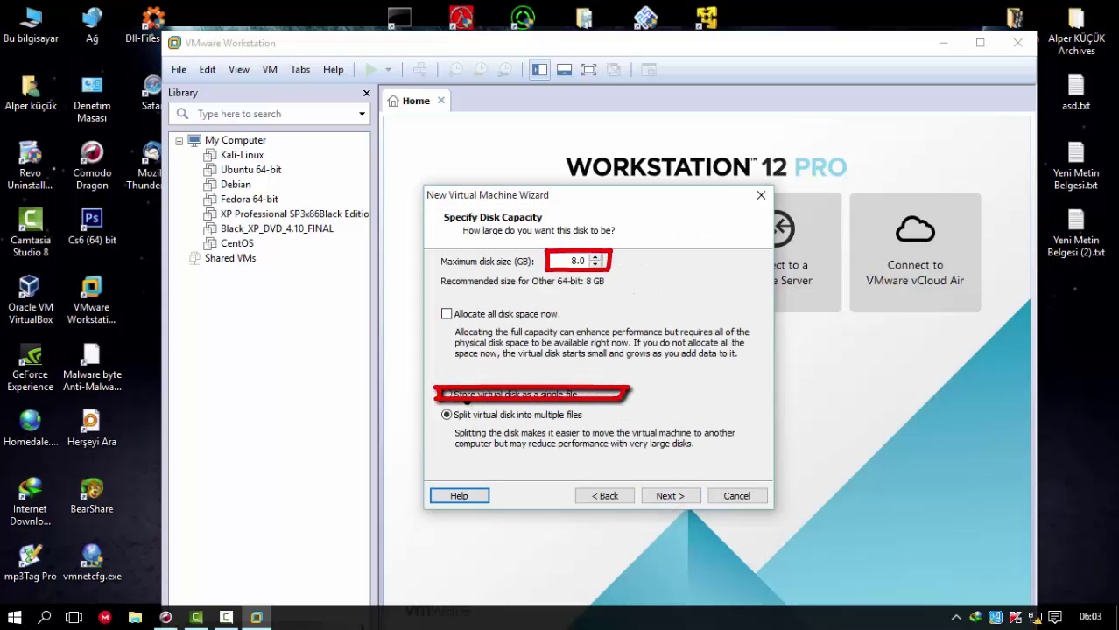
- Make the virtual disk 40 GB, stored as a single file
left_click(464, 394)
left_click_drag(554, 261, 586, 261)
type("40")
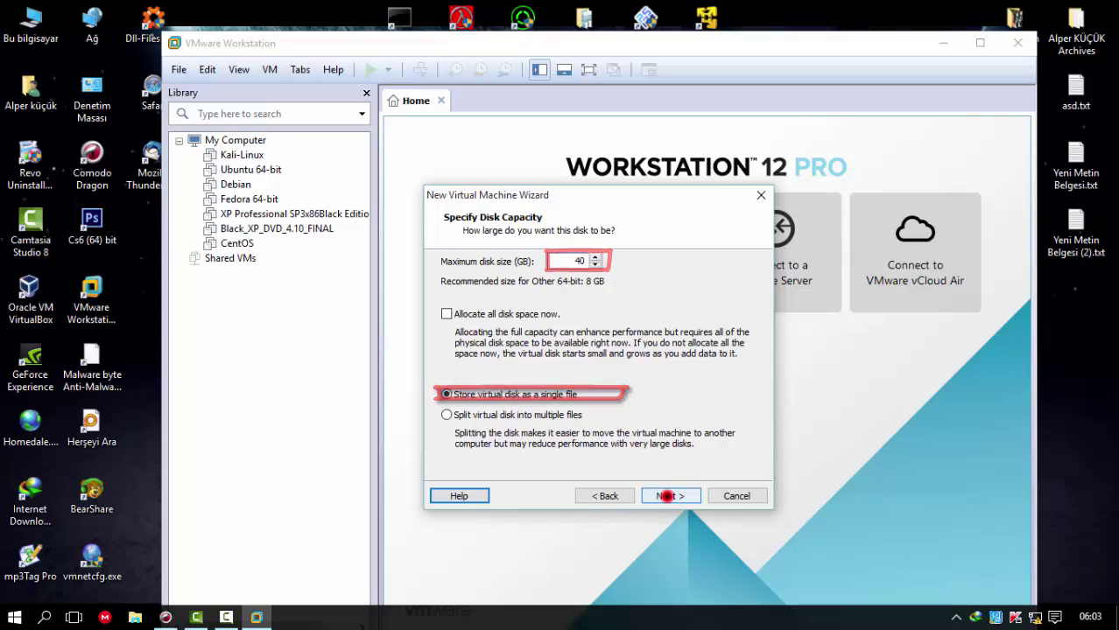
left_click(667, 496)
left_click(663, 495)
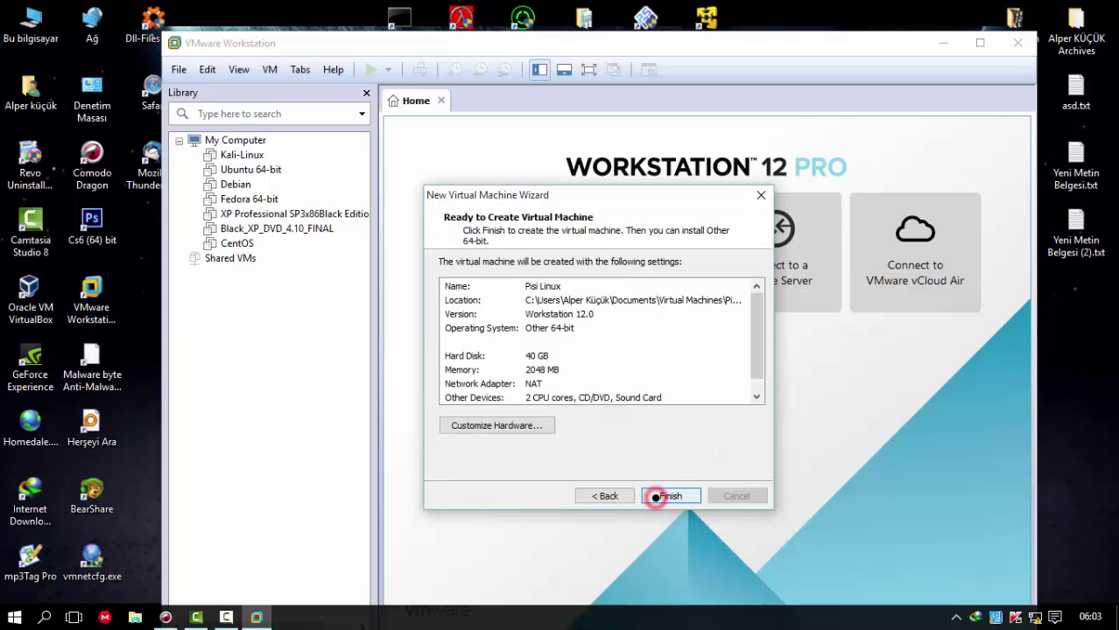
- In Customize Hardware, set the New CD/DVD drive to use an ISO image file
left_click(512, 427)
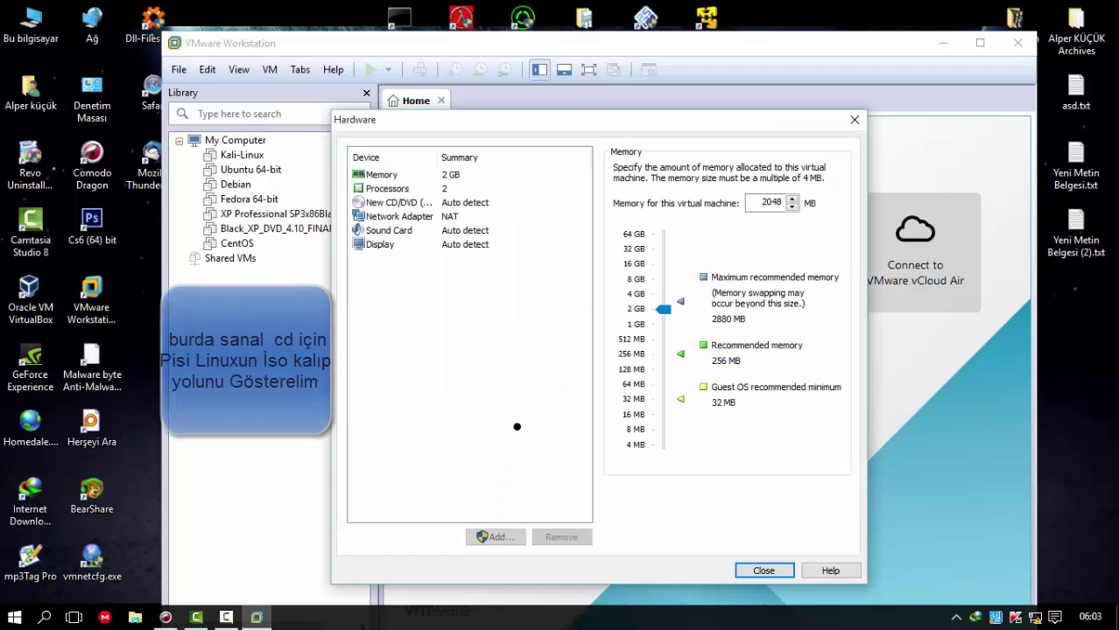
left_click(371, 202)
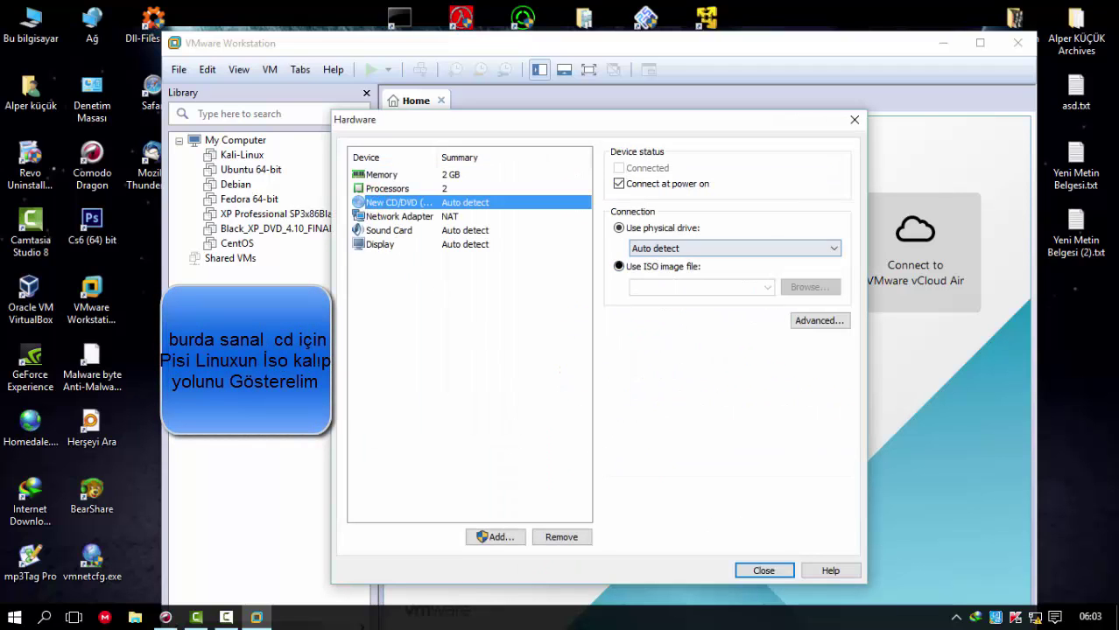
left_click(619, 266)
left_click(809, 287)
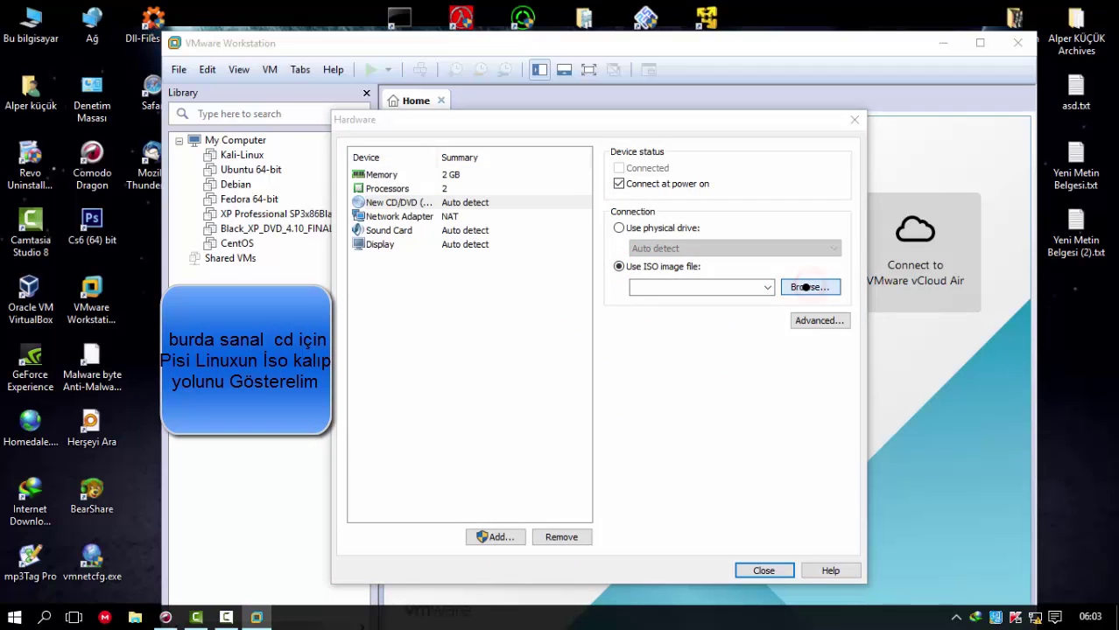
- Attach Pisi-Linux-1.2-KDE-x86_64.iso from the Desktop archives folder and close the hardware settings
scroll(876, 228, "down", 1)
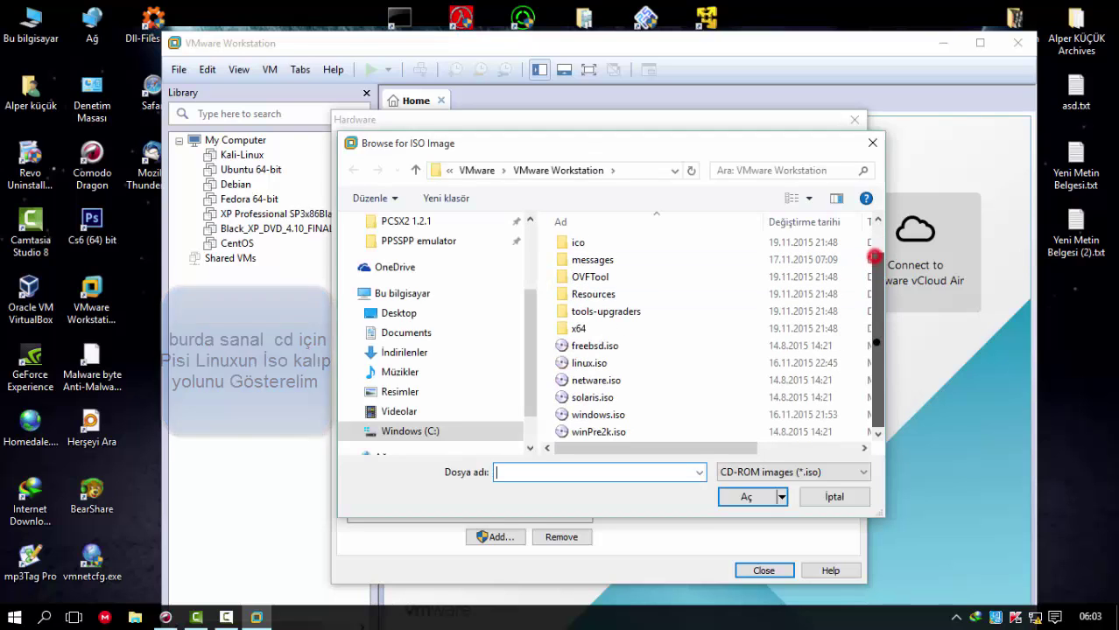
left_click(400, 313)
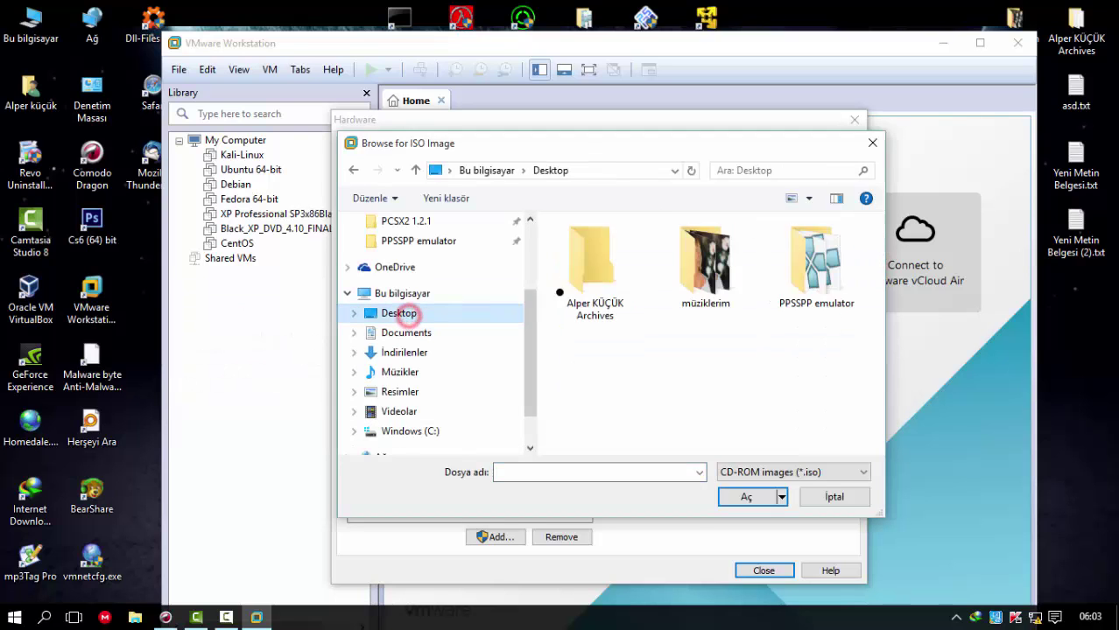
left_click(593, 274)
double_click(593, 274)
left_click(600, 315)
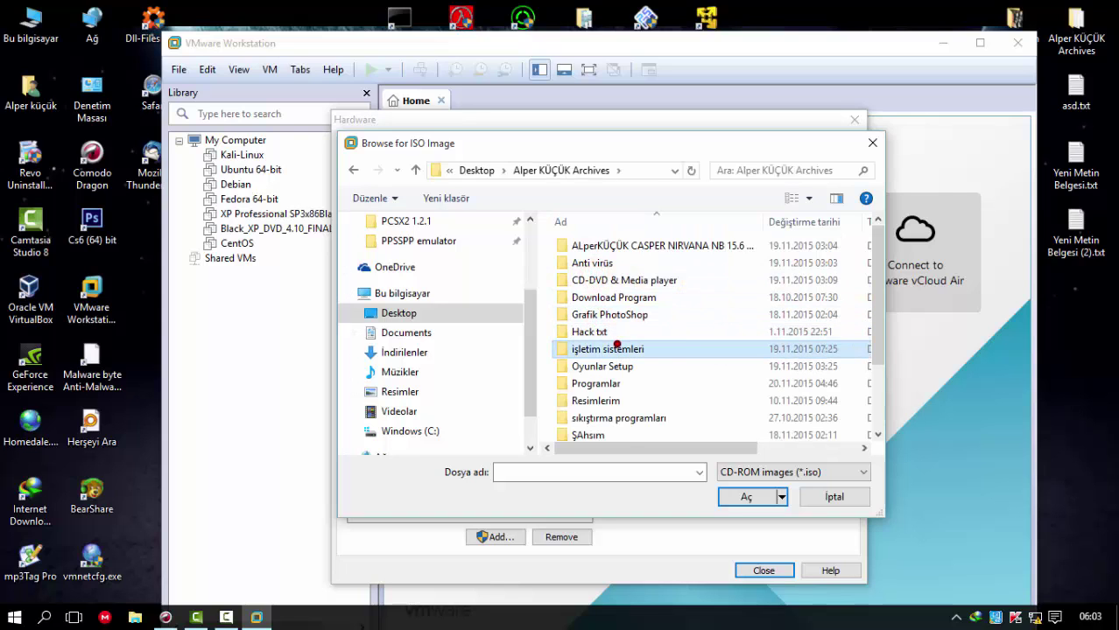
double_click(612, 348)
left_click(622, 401)
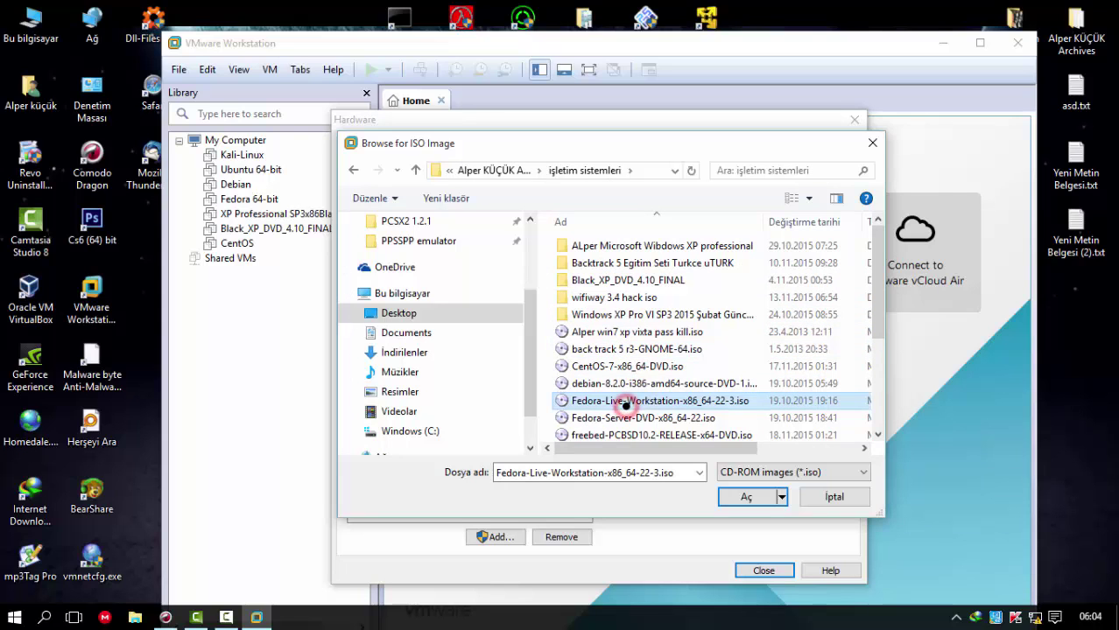
scroll(622, 401, "down", 3)
left_click(604, 346)
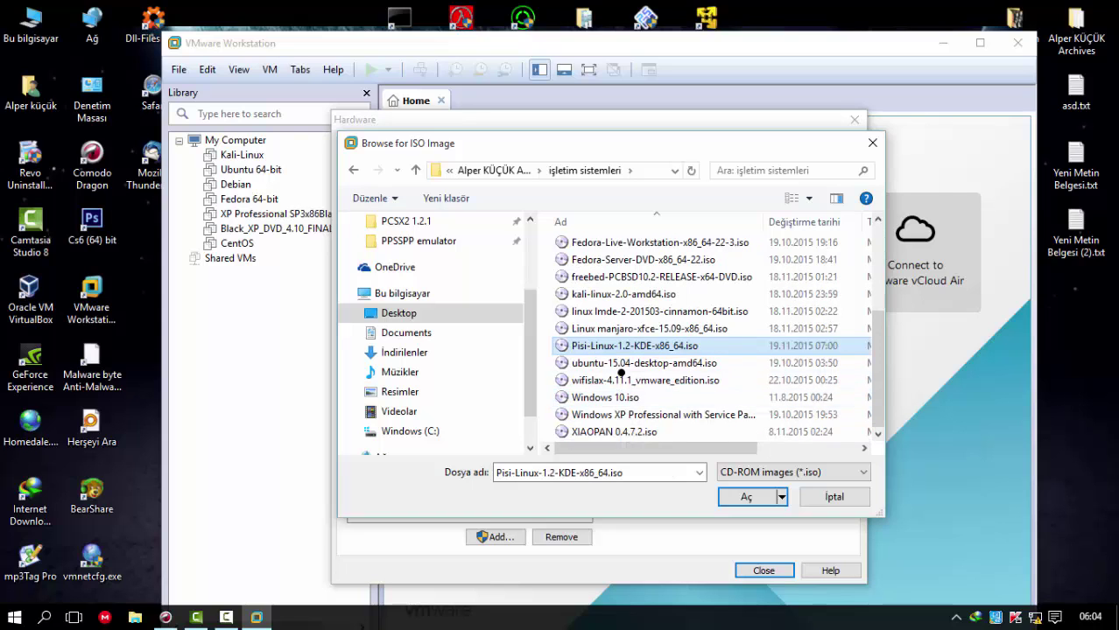
left_click(744, 495)
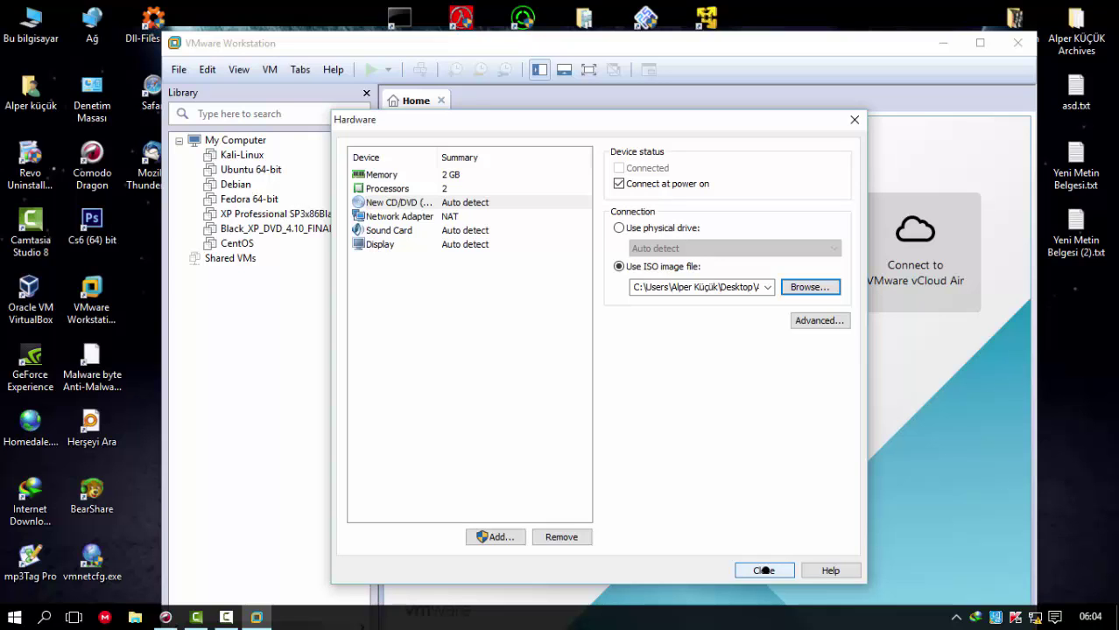
left_click(763, 570)
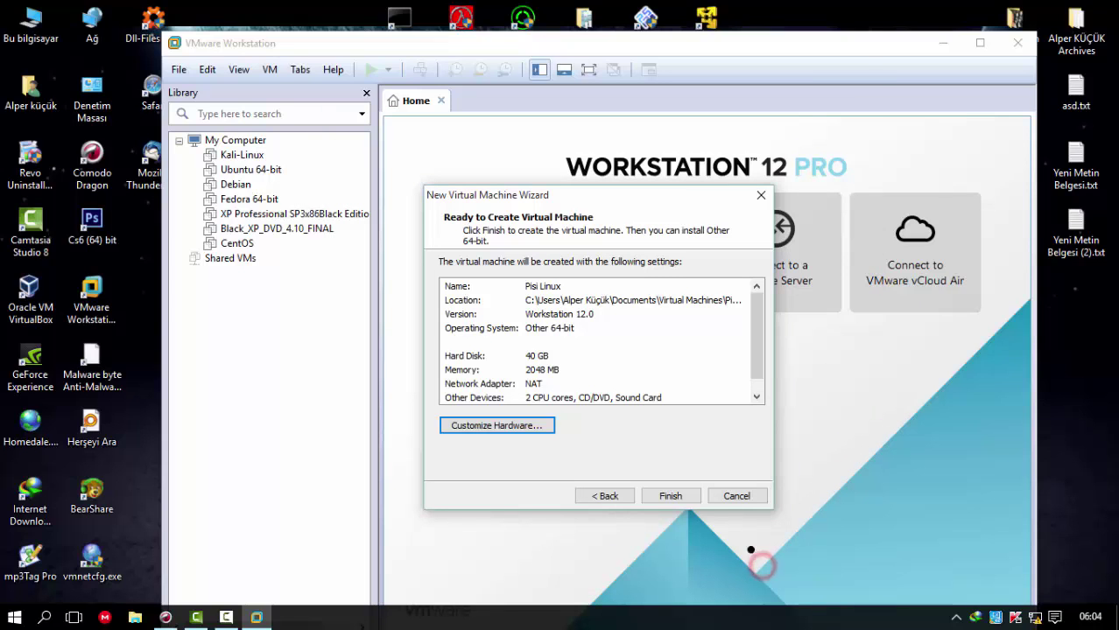
- Finish creating the Pisi Linux machine and power it on
left_click(668, 491)
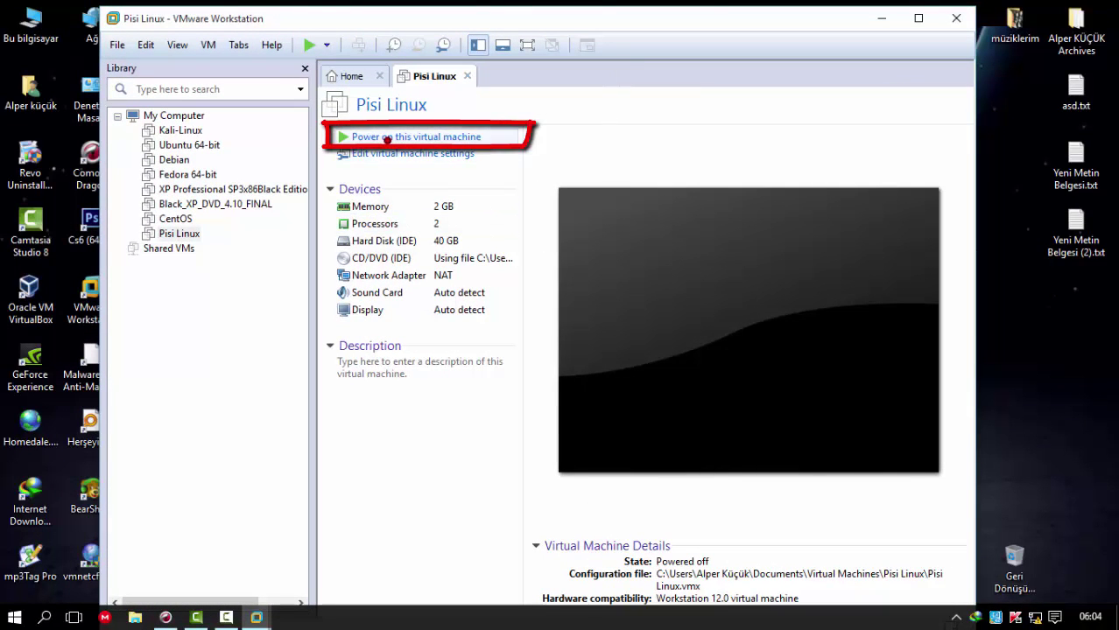
left_click(386, 137)
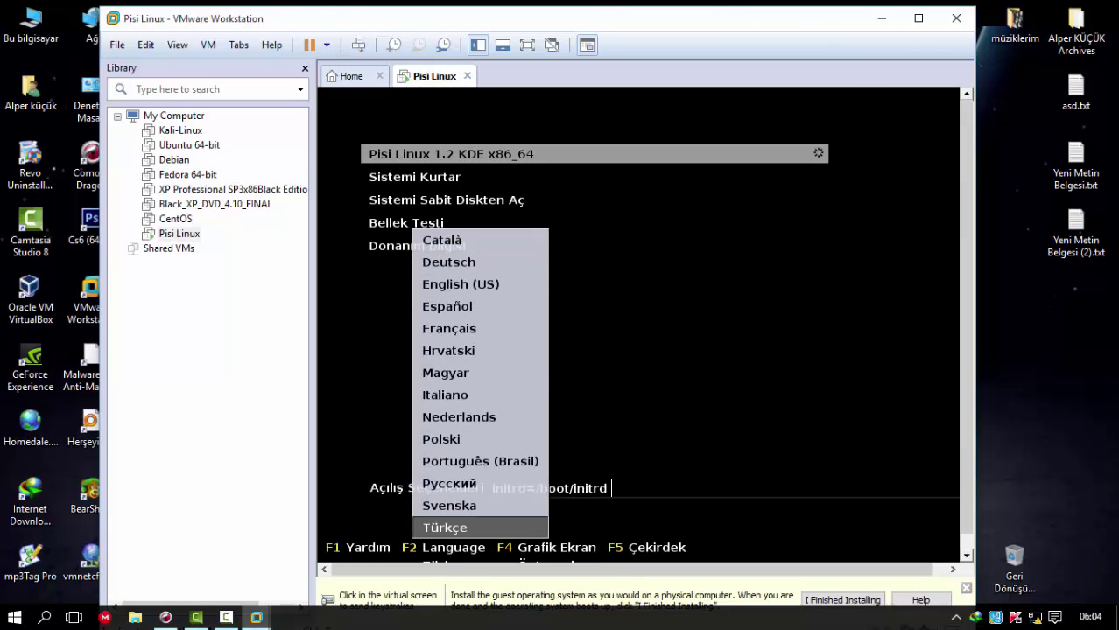
- Choose Türkçe as the boot language and boot the Pisi Linux 1.2 KDE x86_64 entry
left_click(634, 265)
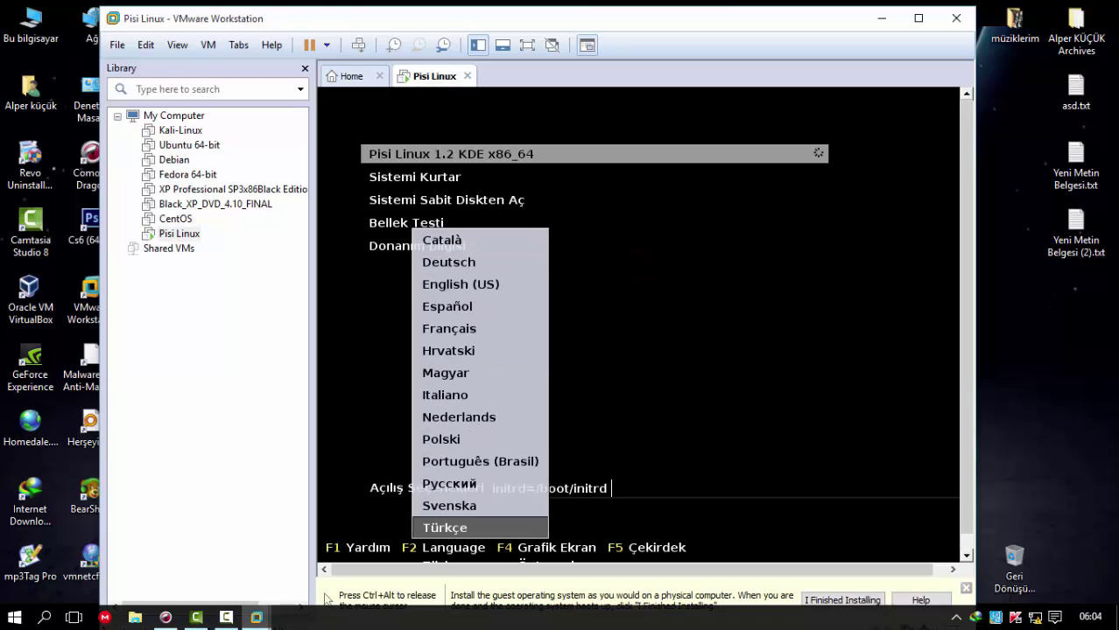
key("Up")
key("Up")
key("Up")
key("Up")
key("Down")
key("Down")
key("Down")
key("Down")
key("Return")
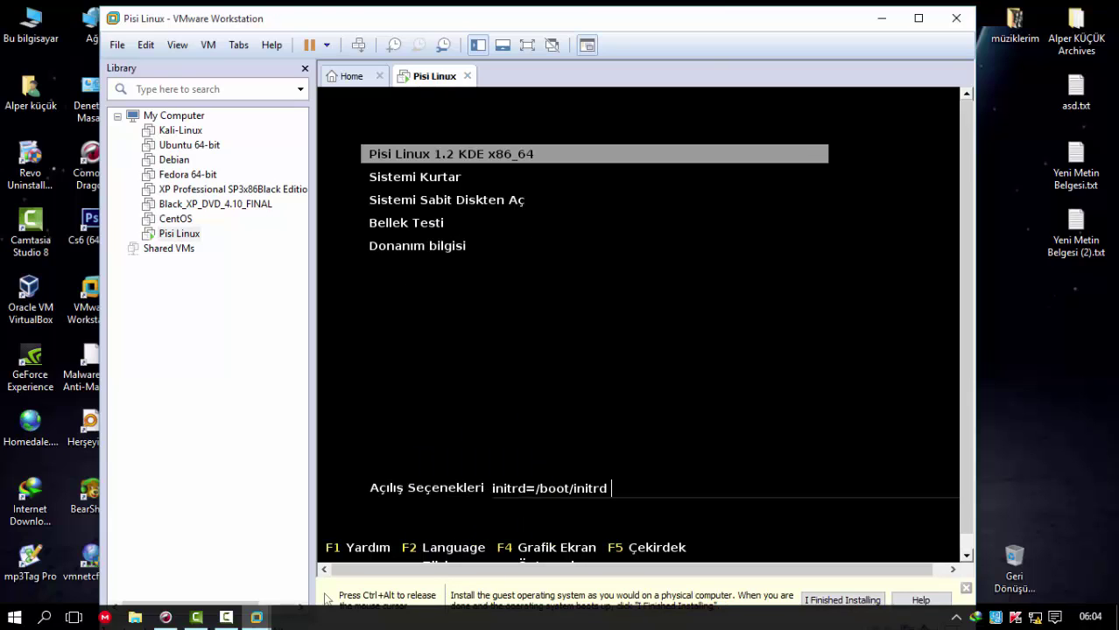
key("Down")
key("Up")
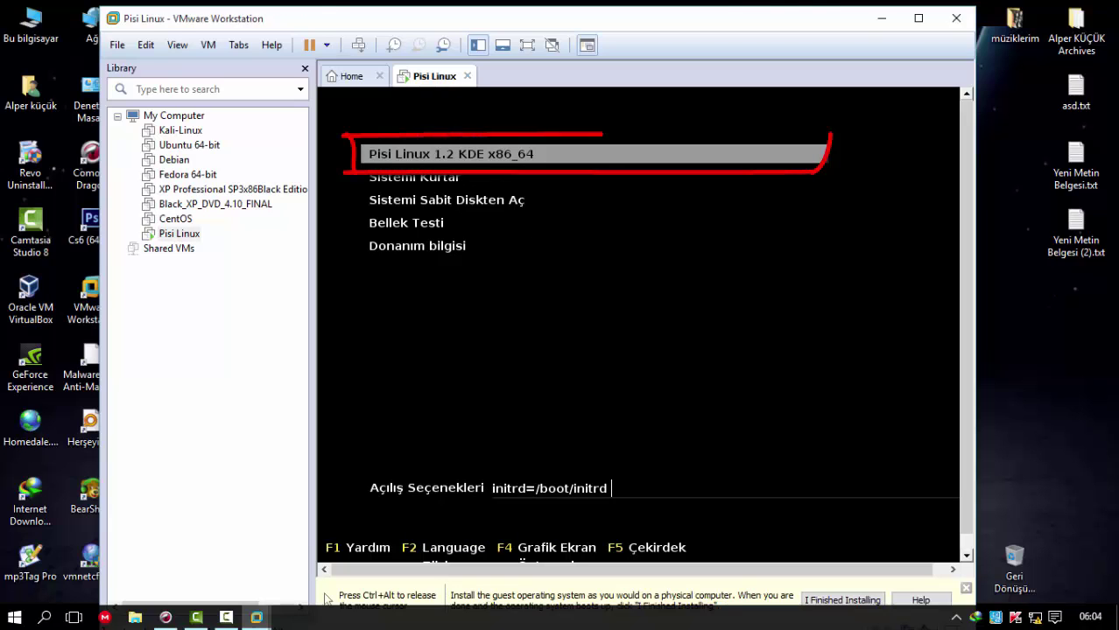
key("Return")
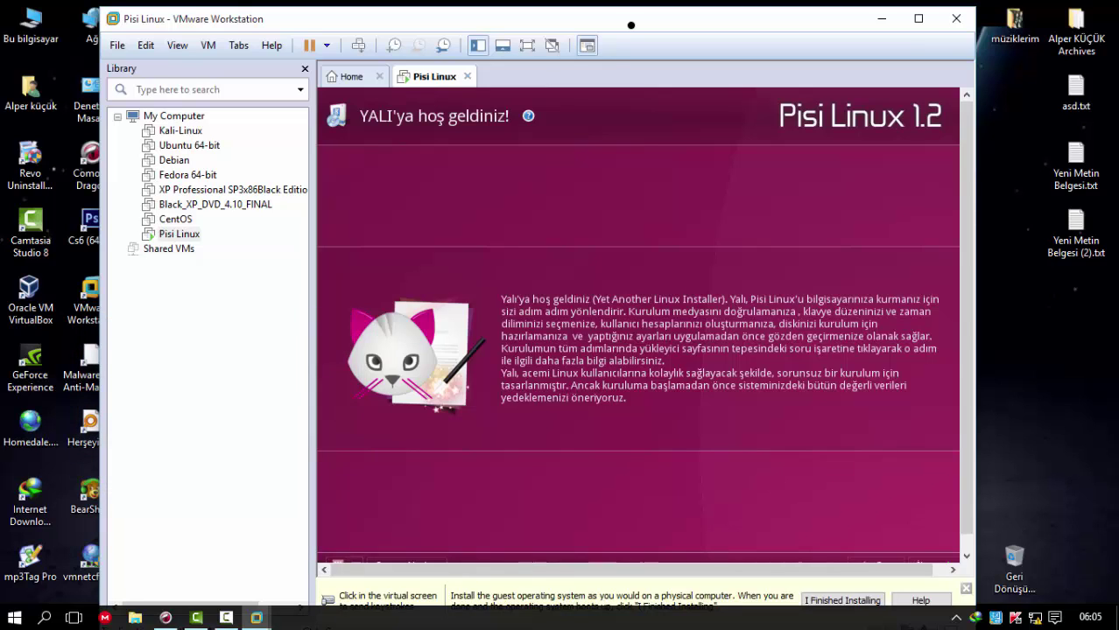
- Maximize the VMware window and give input focus to the virtual machine
left_click_drag(630, 24, 657, 27)
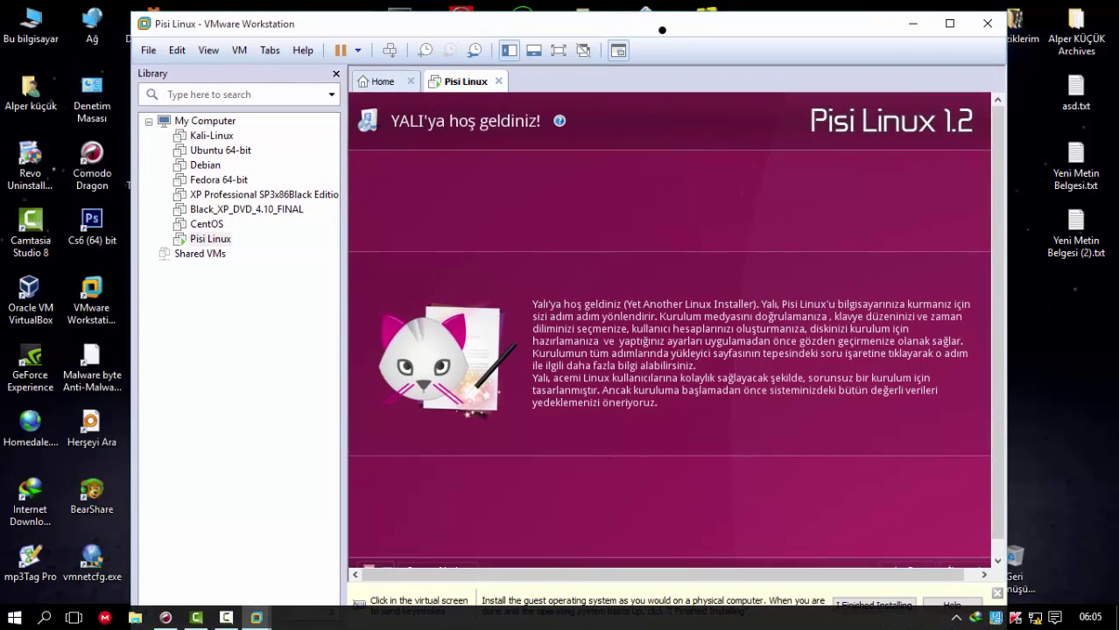
double_click(657, 27)
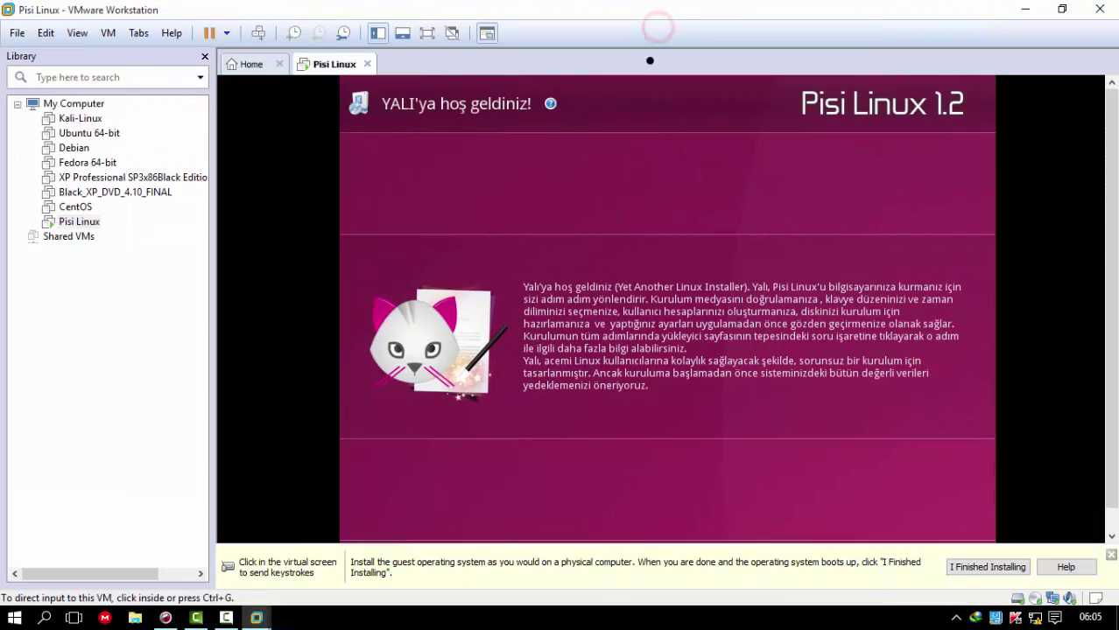
left_click_drag(1110, 147, 1109, 172)
left_click(935, 443)
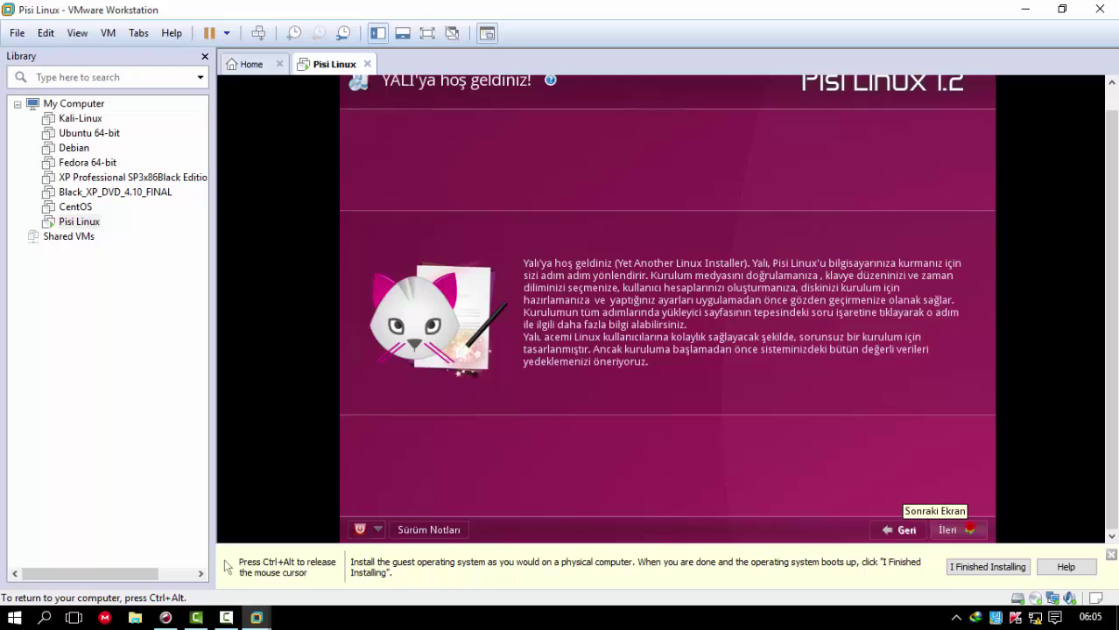
- Accept the installer's license terms and advance to the keyboard layout page
left_click(948, 529)
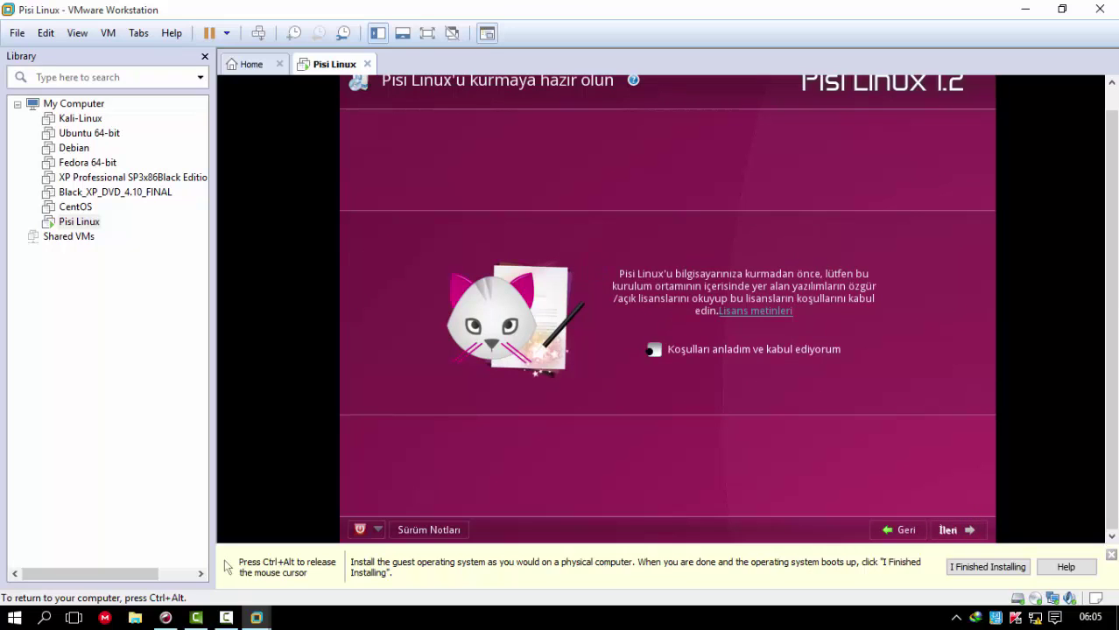
left_click(653, 349)
left_click(958, 529)
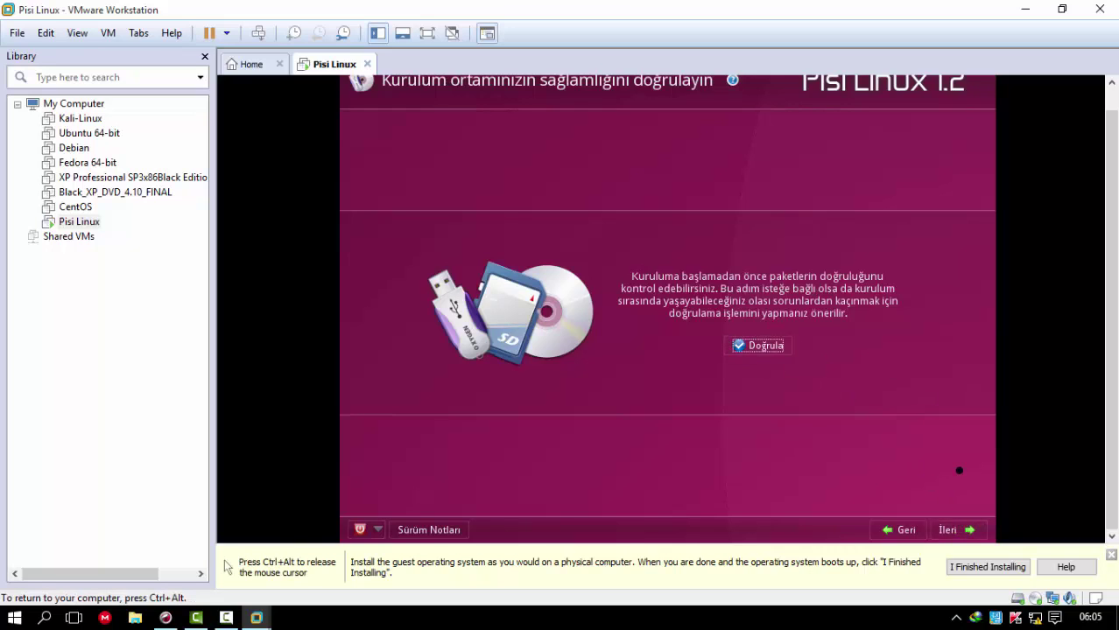
left_click(947, 526)
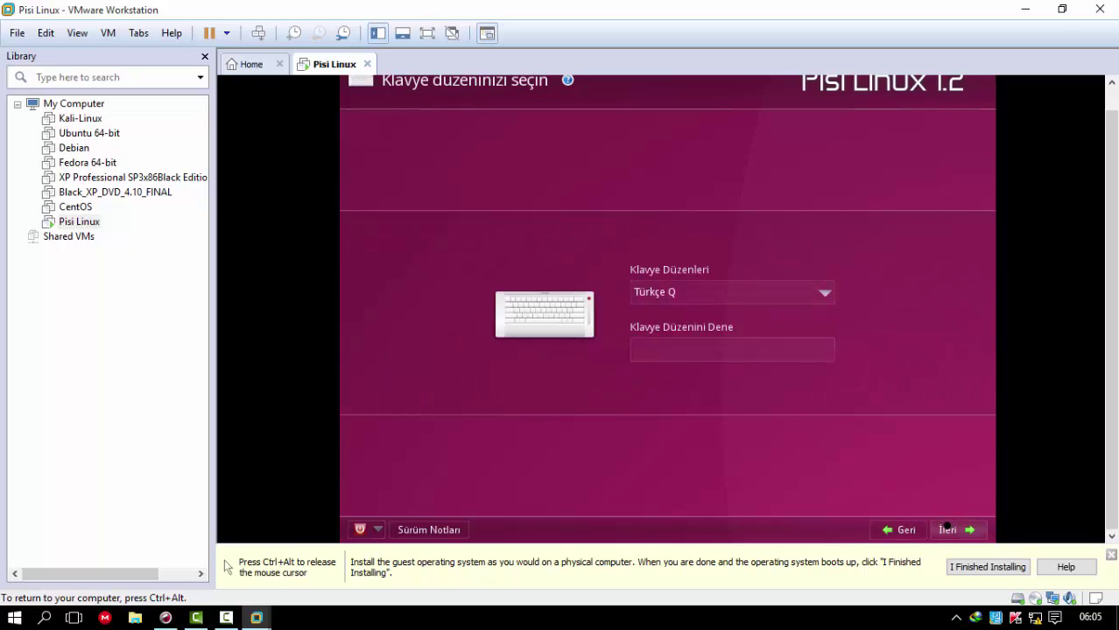
- Keep the Türkçe Q keyboard layout, clear the test text, and move to date and time
left_click(806, 287)
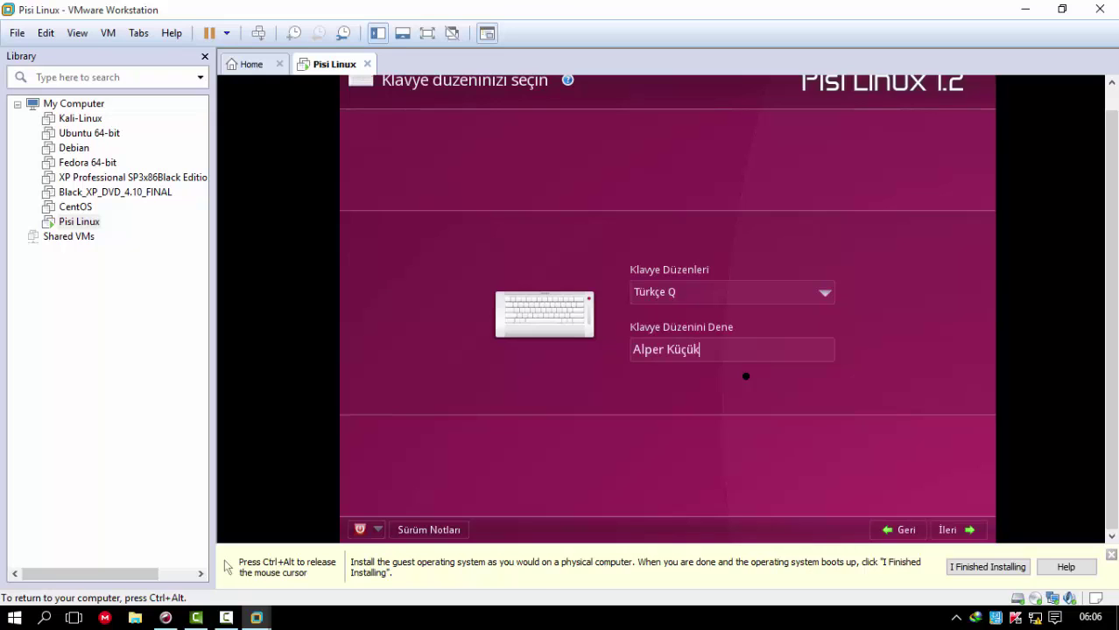
key("BackSpace")
key("BackSpace")
key("BackSpace")
key("BackSpace")
key("BackSpace")
key("BackSpace")
key("BackSpace")
key("BackSpace")
key("BackSpace")
left_click(949, 523)
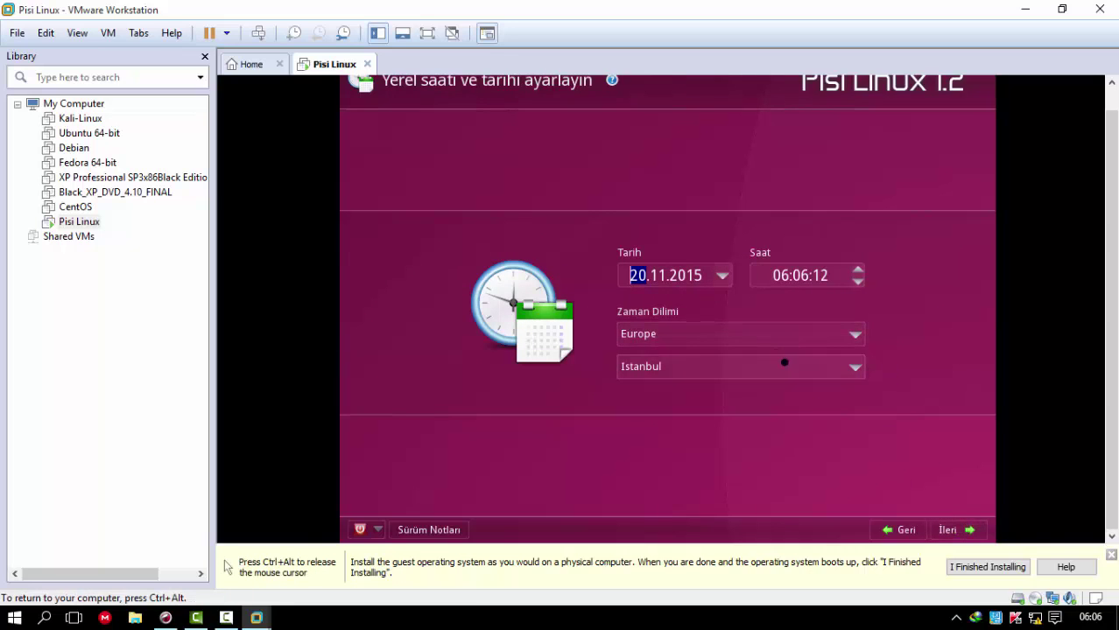
- Create the user account with a real name, the auto-filled username and a password entered twice
left_click(958, 528)
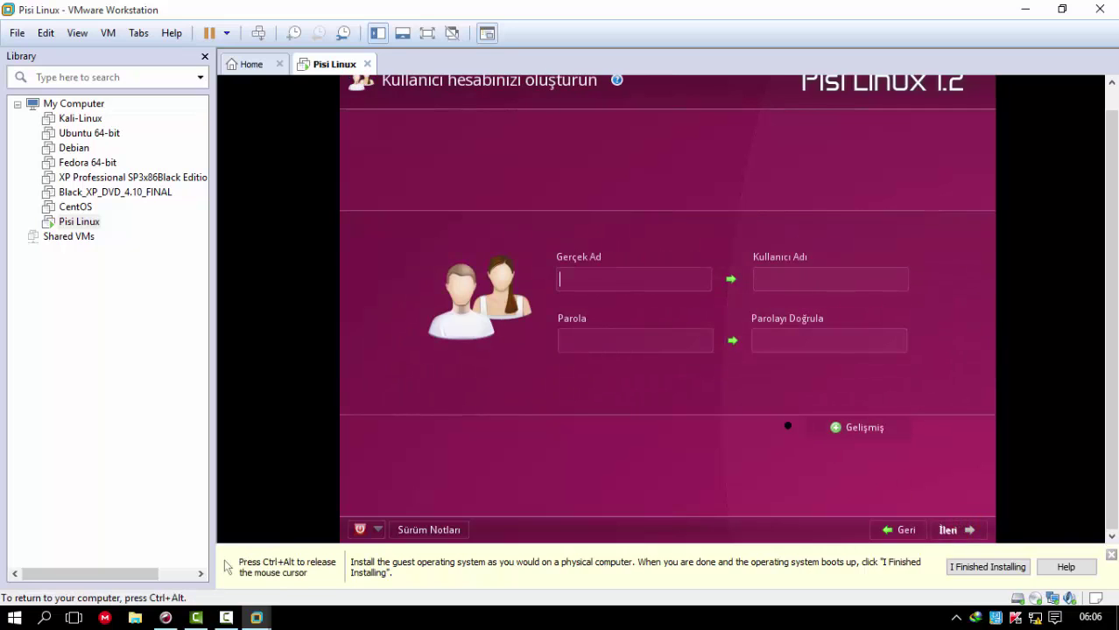
key("ctrl+alt")
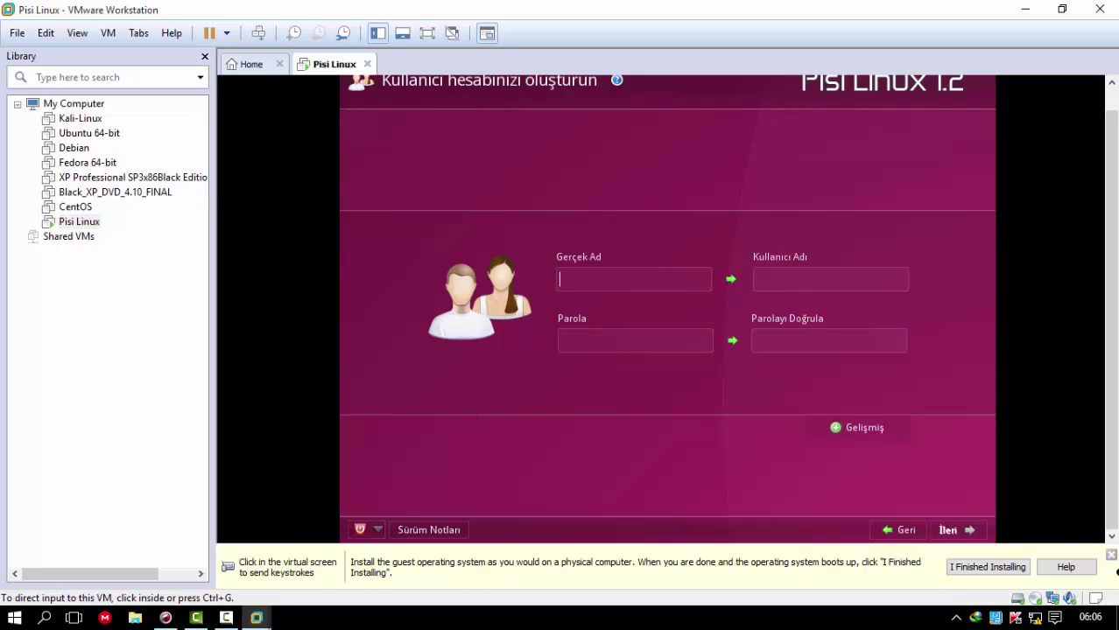
left_click(621, 302)
left_click(622, 281)
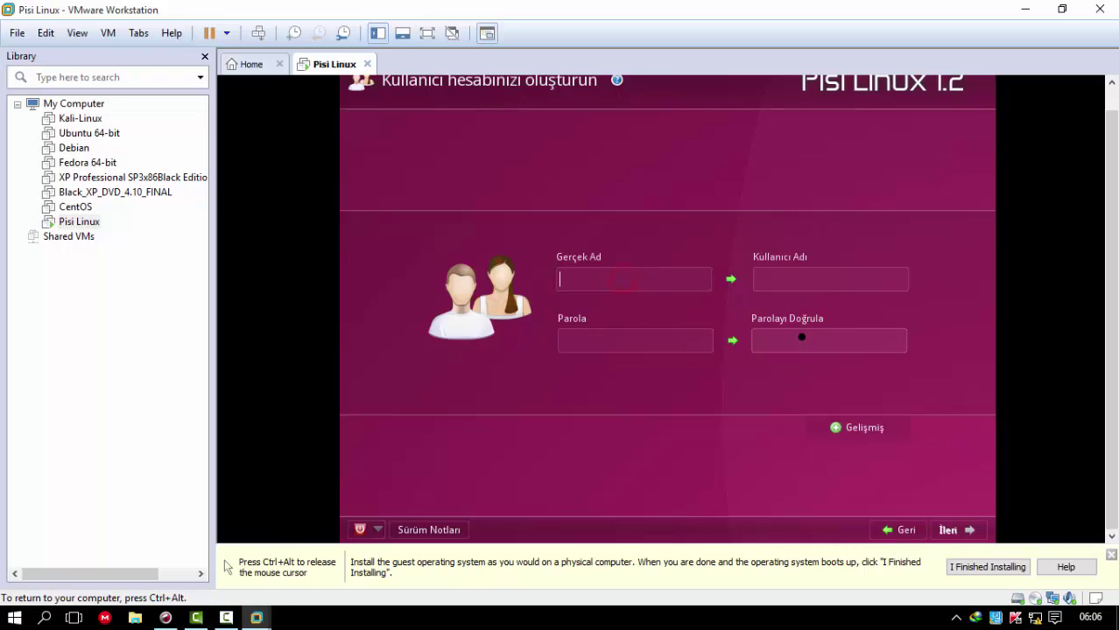
type("ALper")
key("Tab")
key("Tab")
type("12345")
key("Tab")
type("12345")
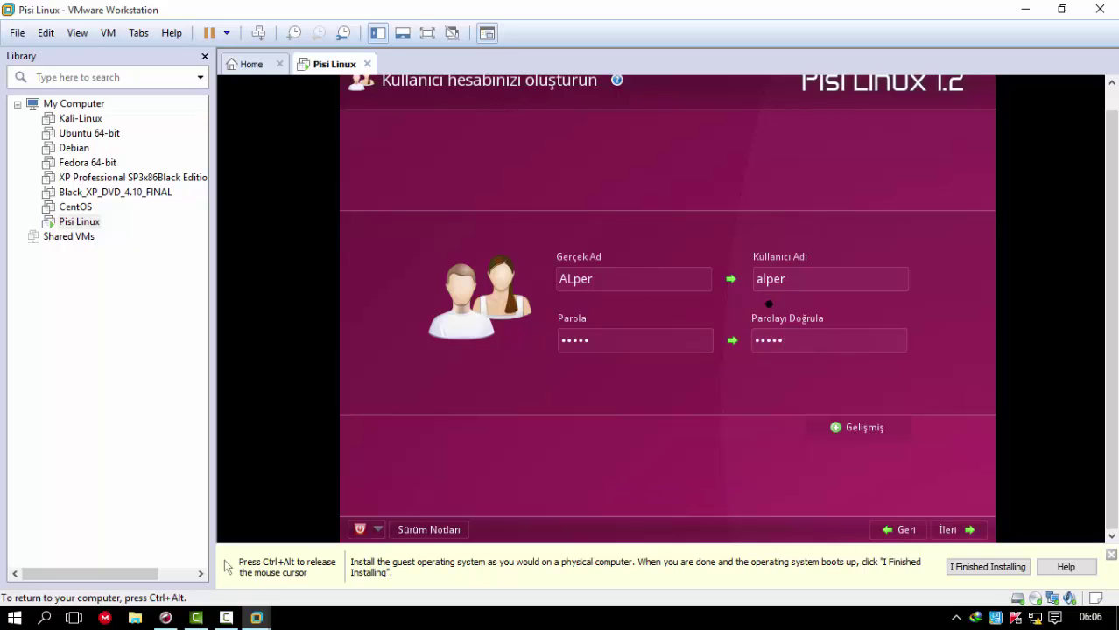
- Set and confirm the administrator password, keeping computer name pisi_linux1.2
left_click(959, 528)
left_click(709, 266)
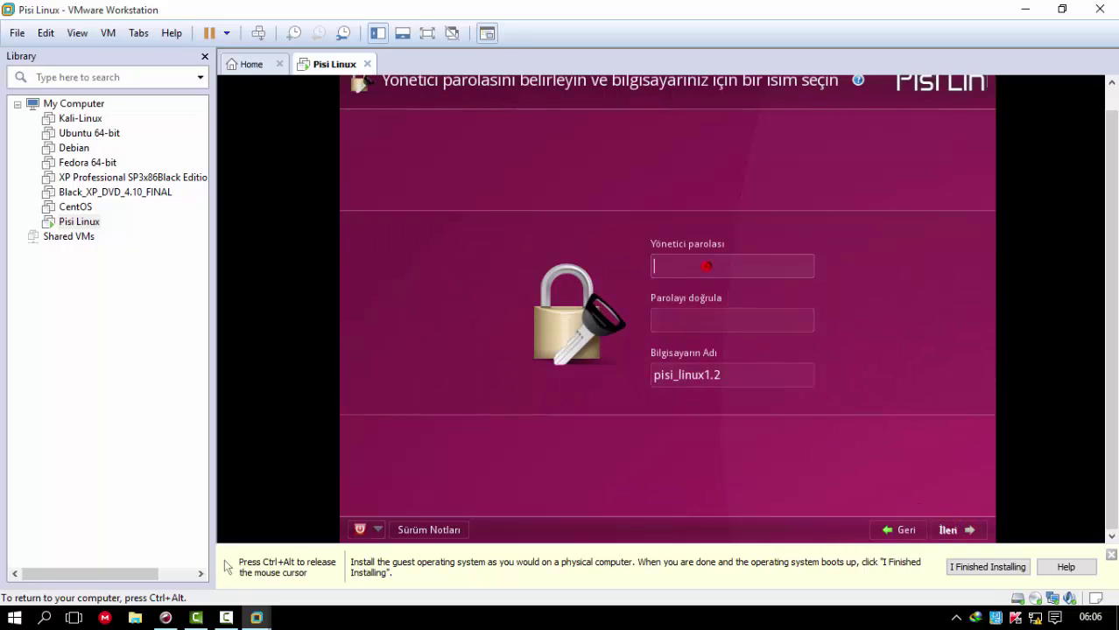
type("12345")
key("Tab")
type("12345")
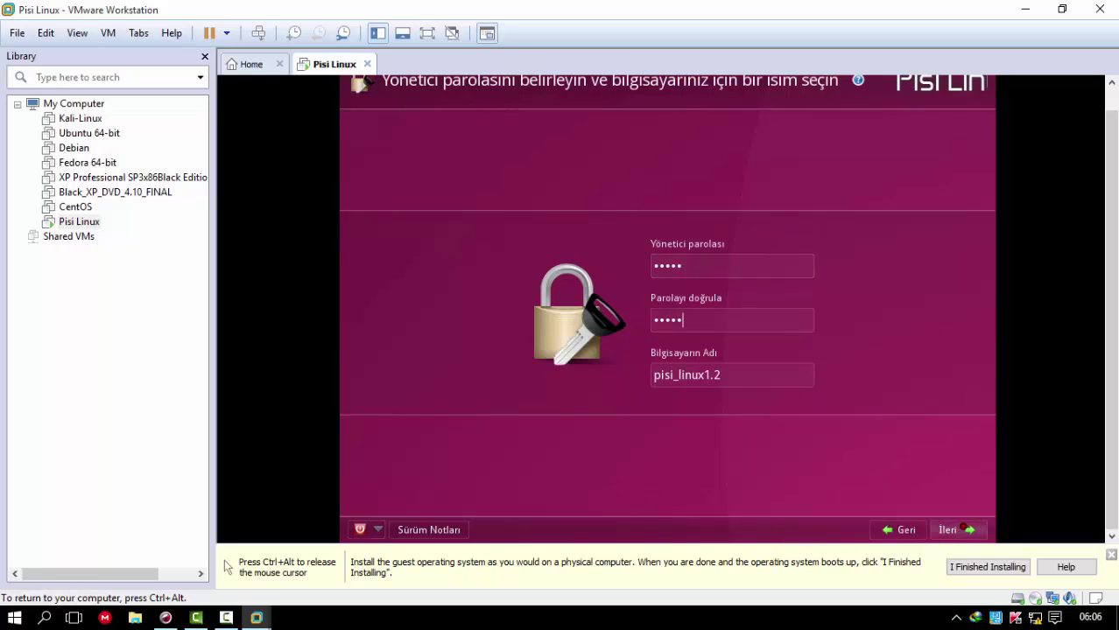
left_click(959, 530)
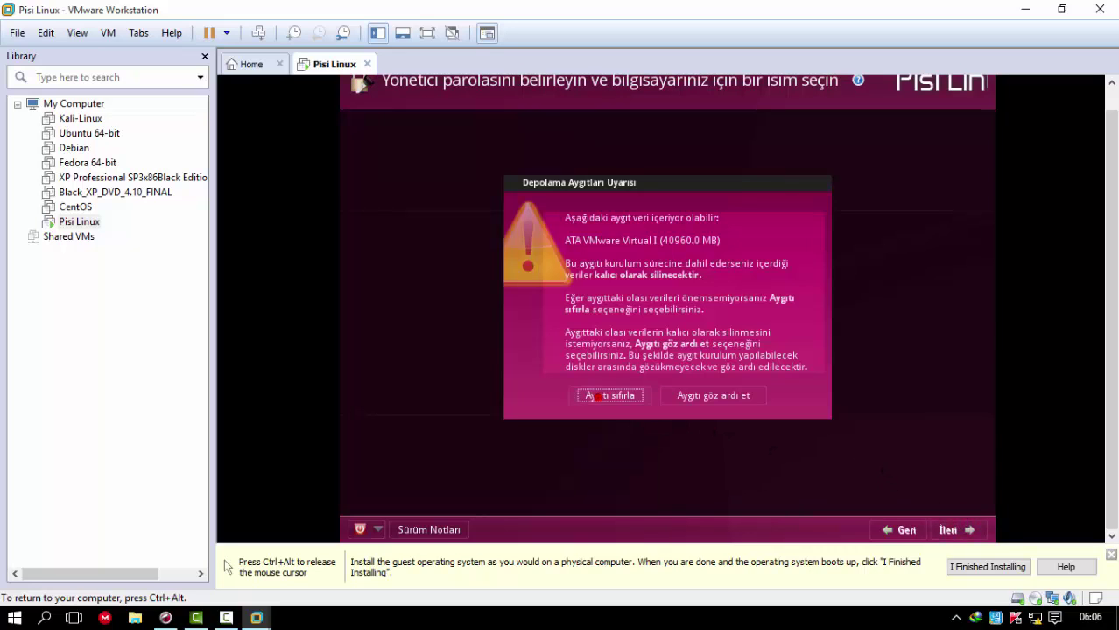
- Reset the disk and choose Diskin Tamamını Kullan to partition the whole disk
left_click(609, 395)
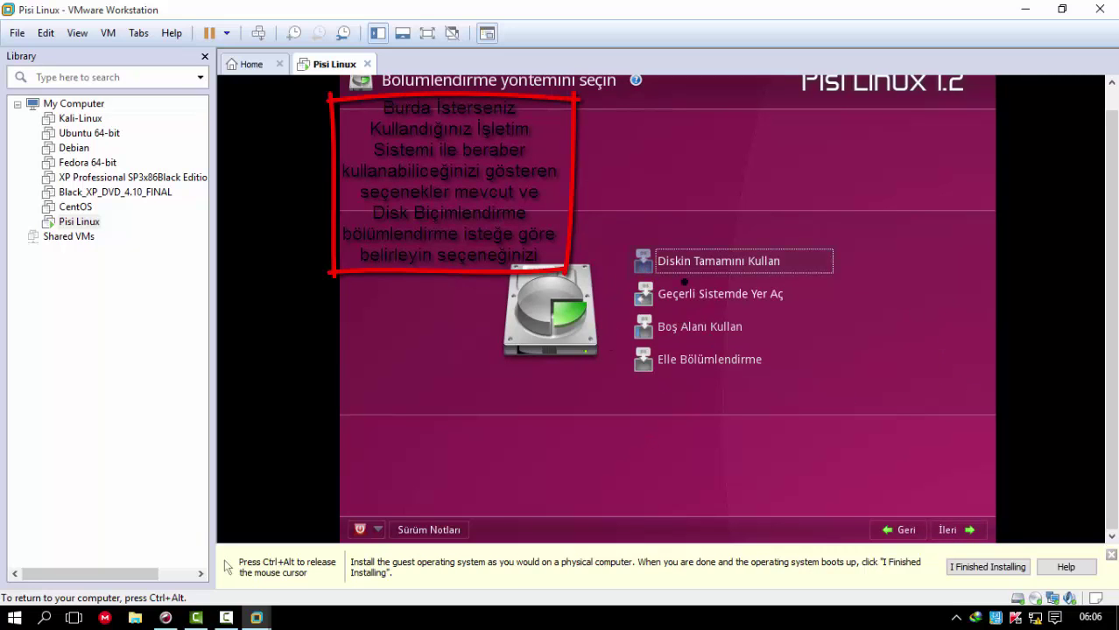
left_click(662, 294)
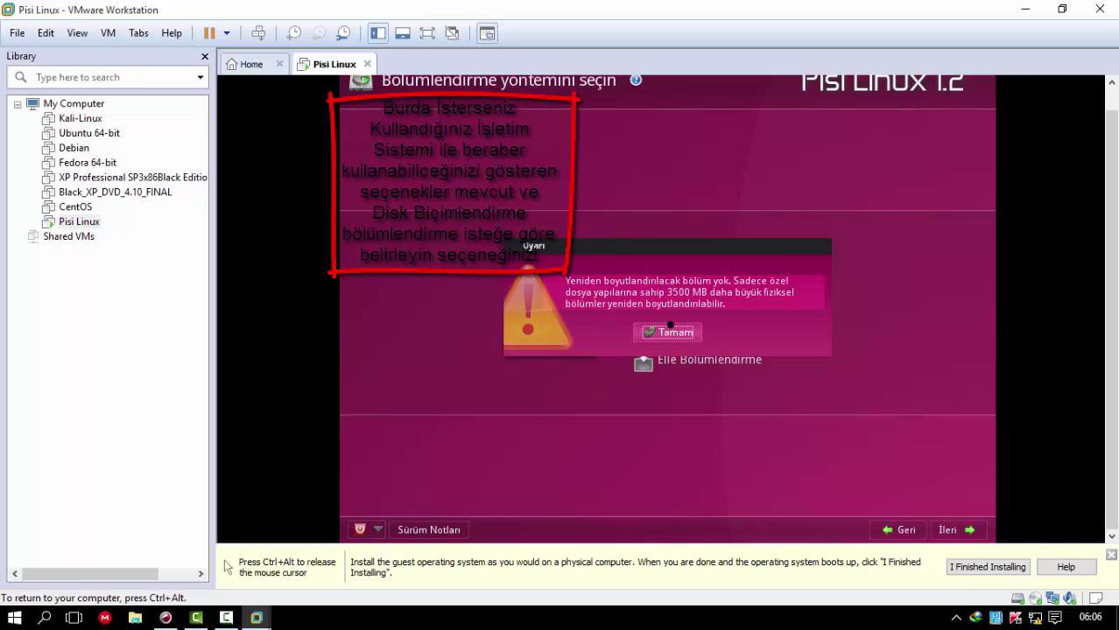
left_click(667, 332)
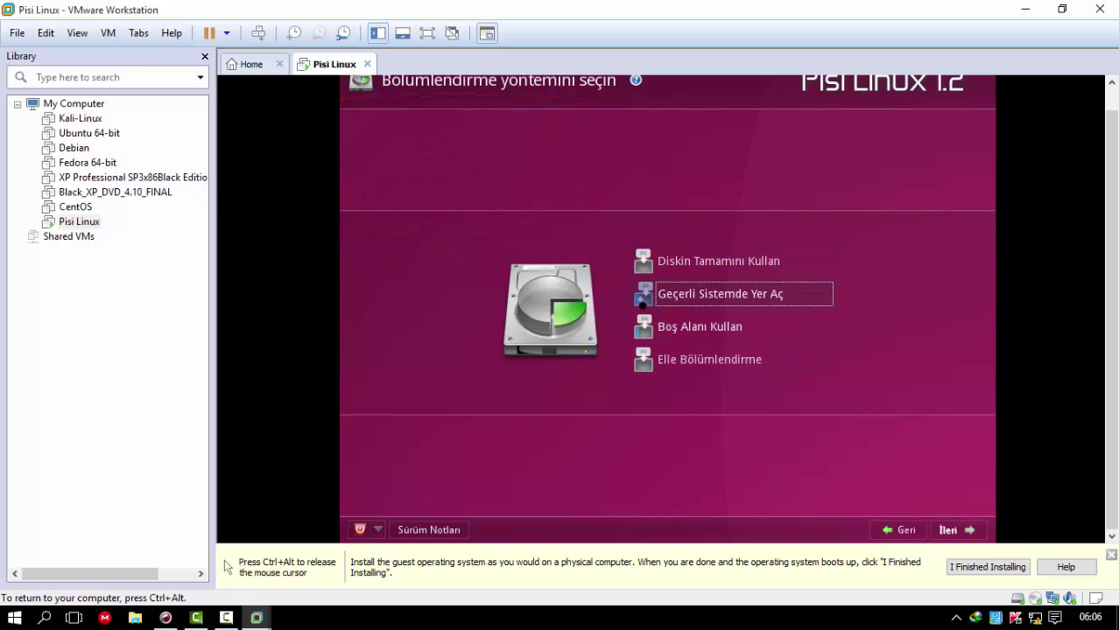
left_click(643, 329)
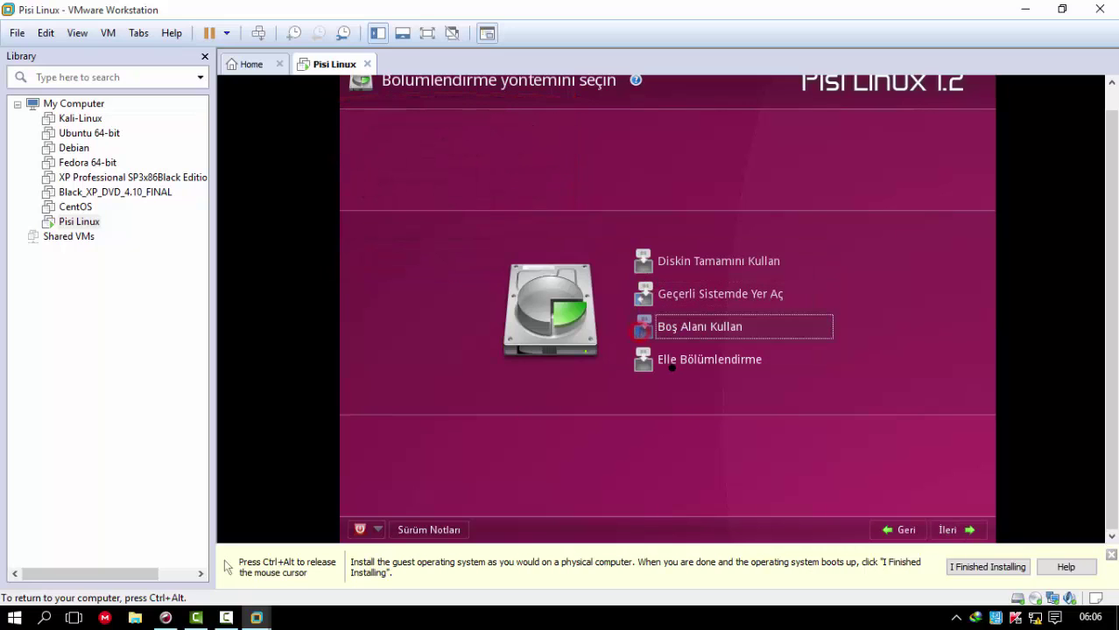
left_click(665, 369)
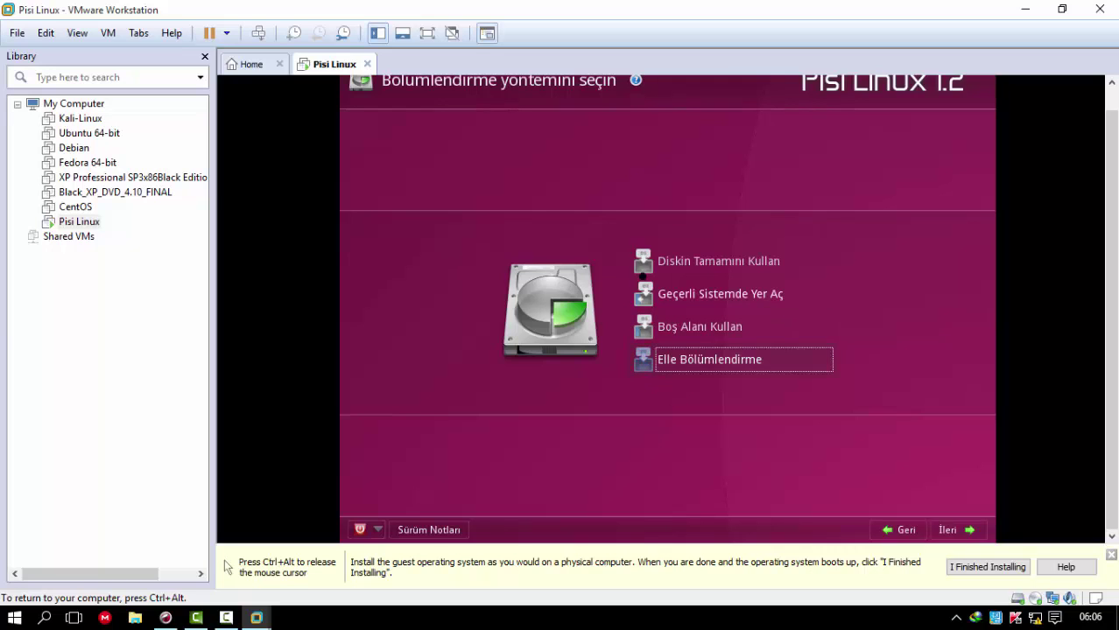
left_click(644, 262)
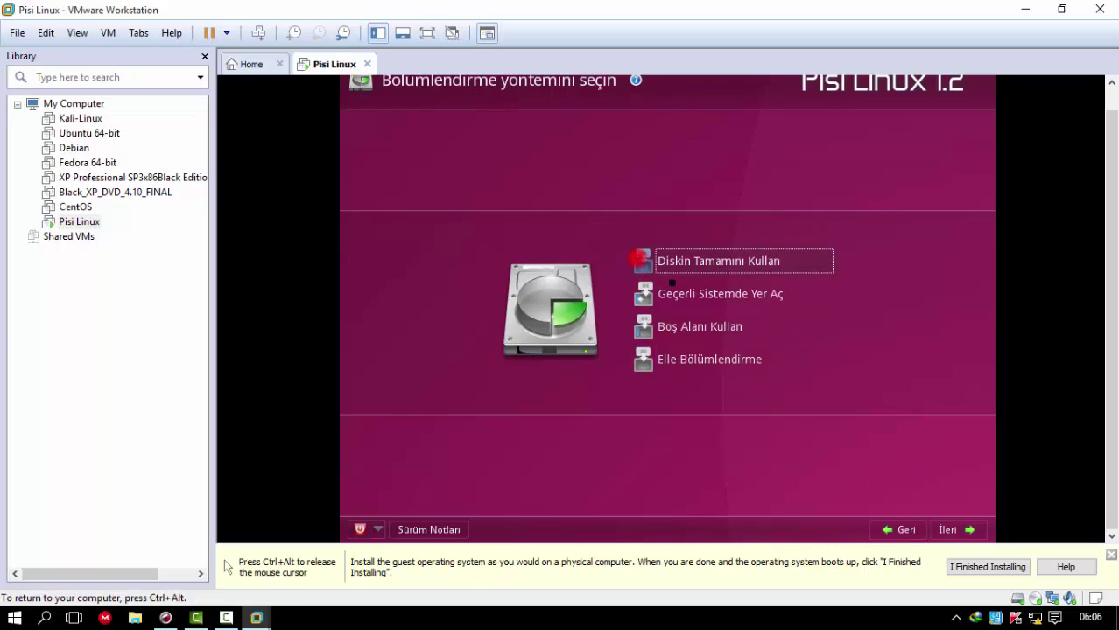
left_click(948, 526)
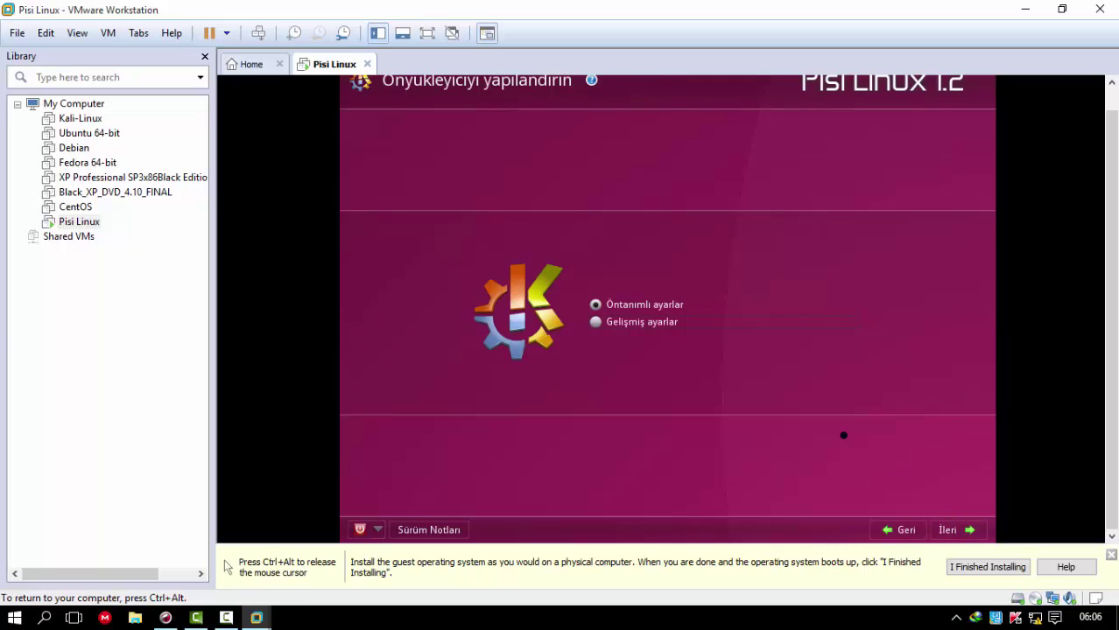
- Keep the default GRUB bootloader settings on sda and reach the installation summary
left_click(596, 323)
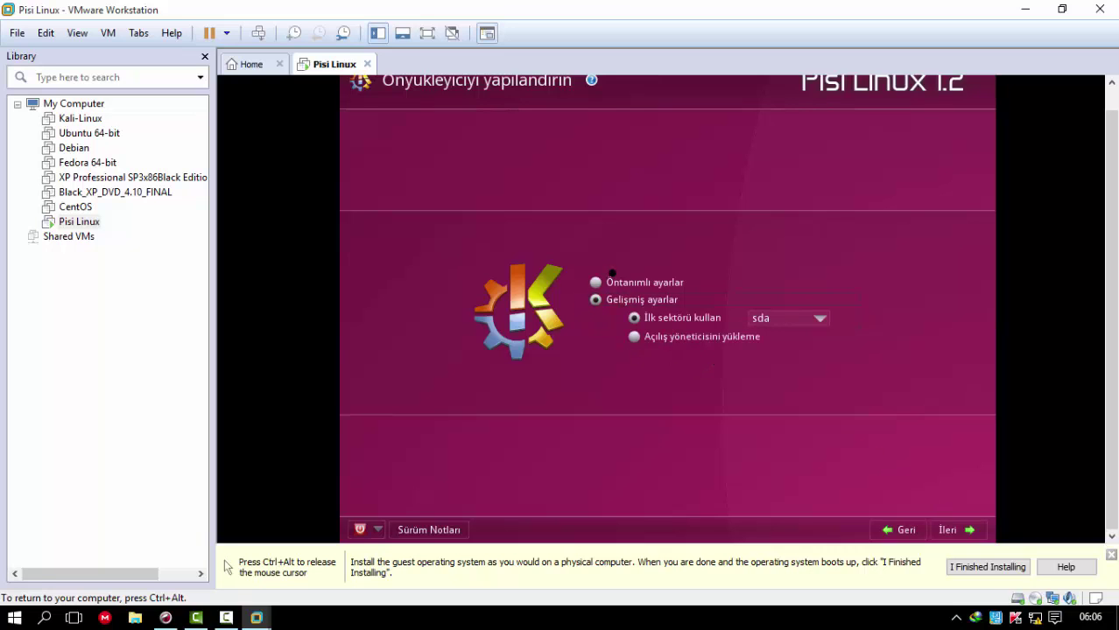
left_click(596, 282)
left_click(948, 530)
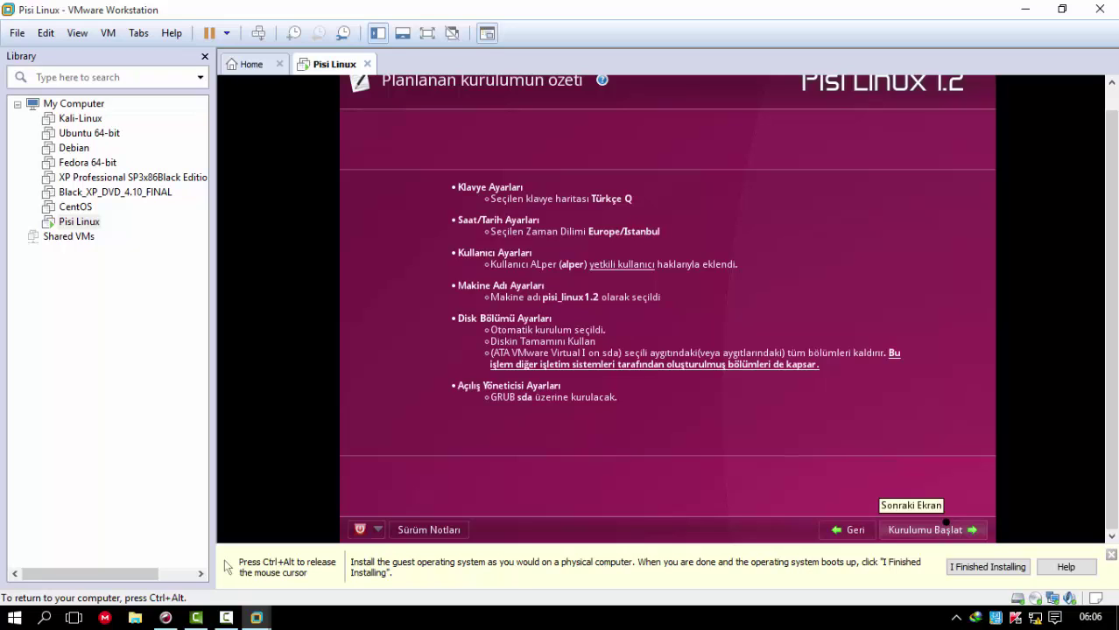
- Start the Pisi Linux installation, confirm writing the partition changes to disk, and go full screen
left_click(946, 526)
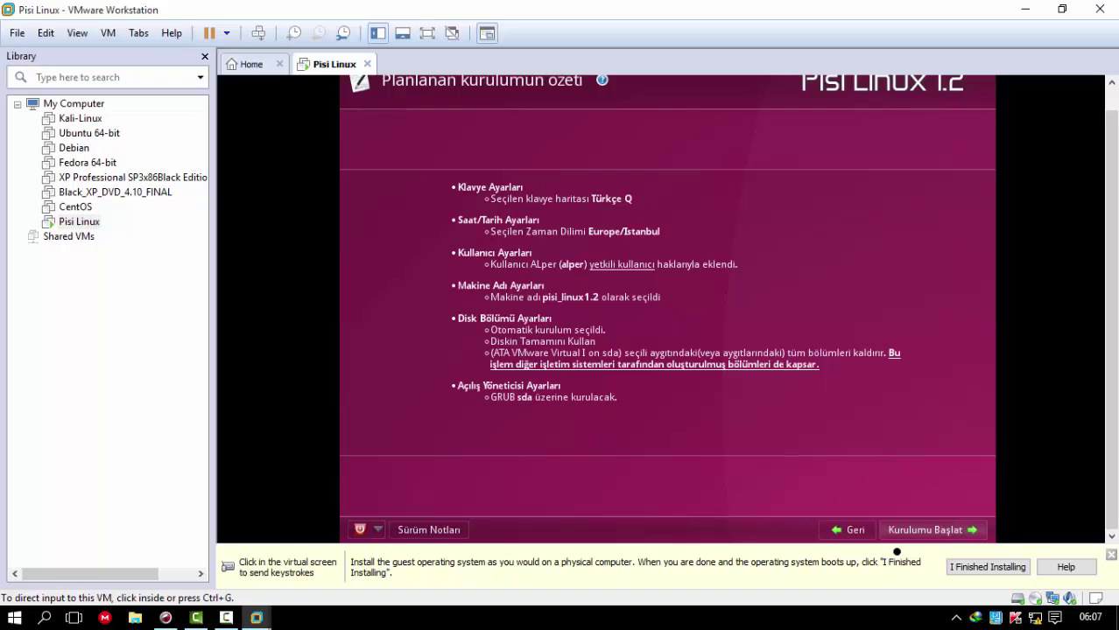
left_click(833, 480)
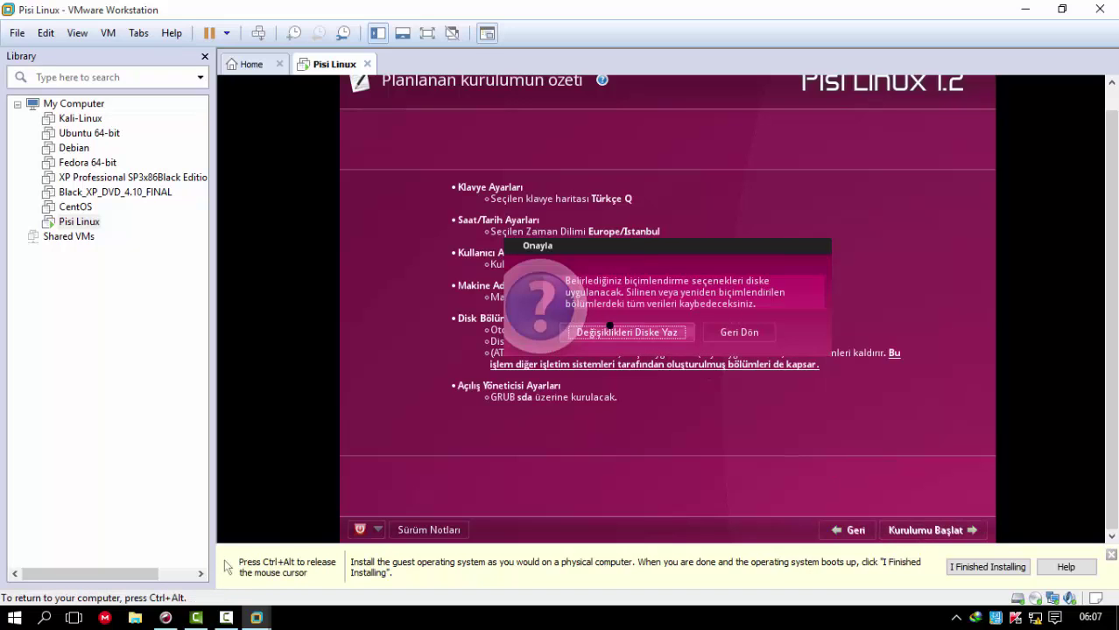
left_click(610, 326)
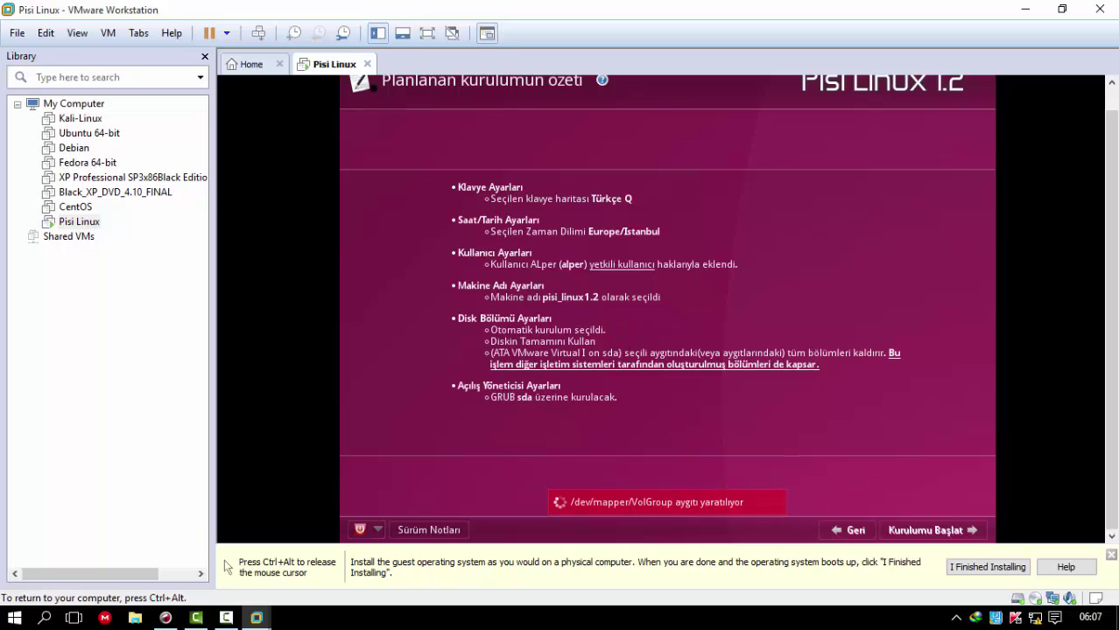
left_click(426, 32)
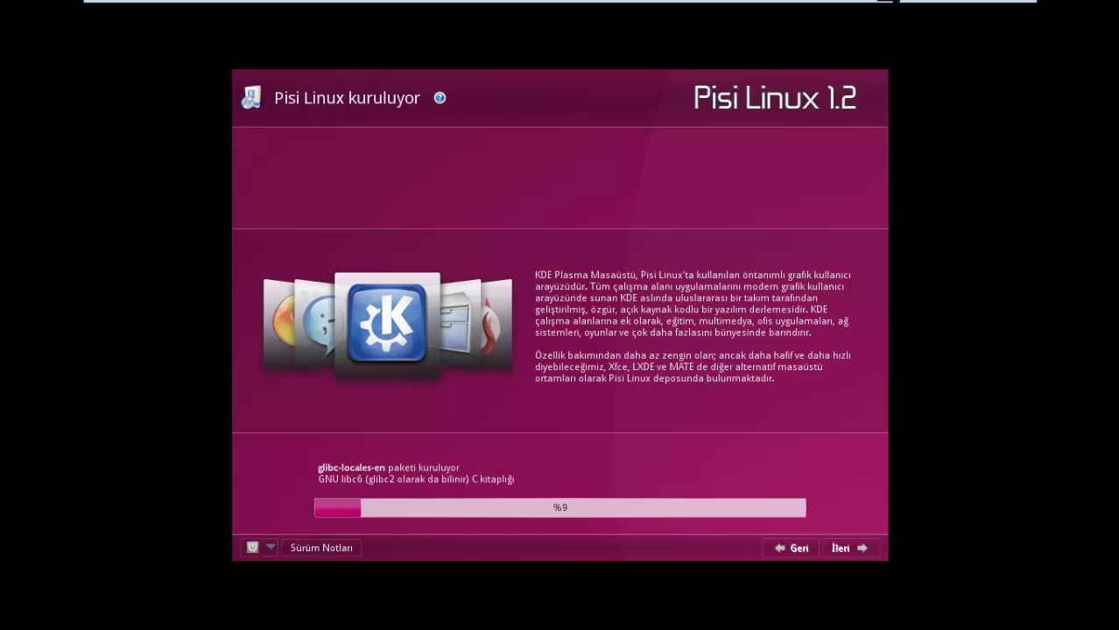
- Exit full screen to check the installer's progress, then return the VM to full screen
mouse_move(823, 2)
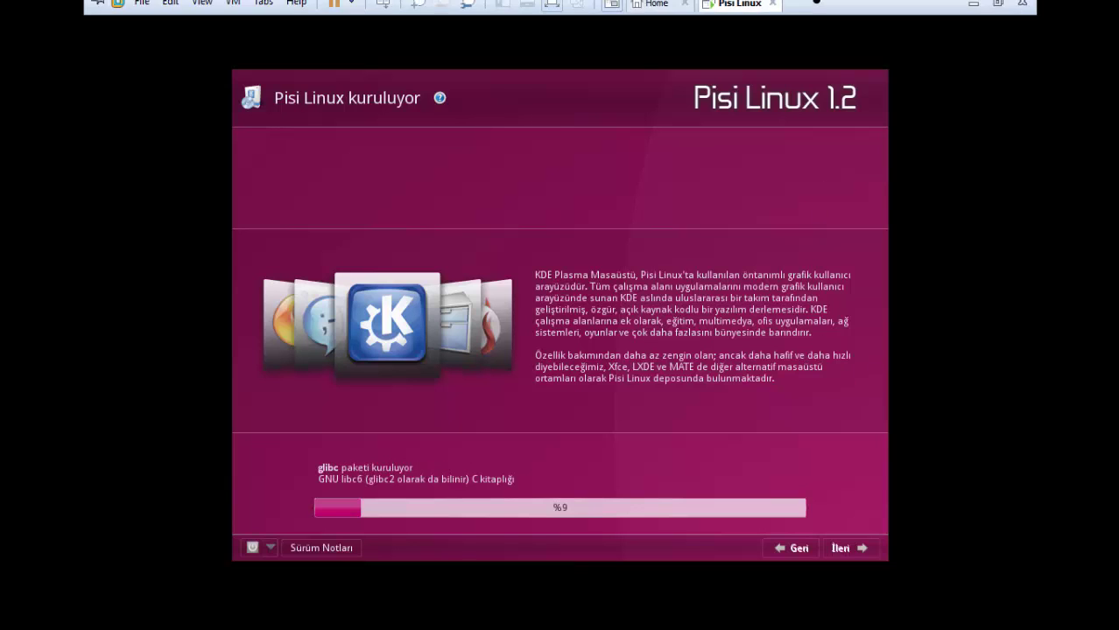
left_click(999, 11)
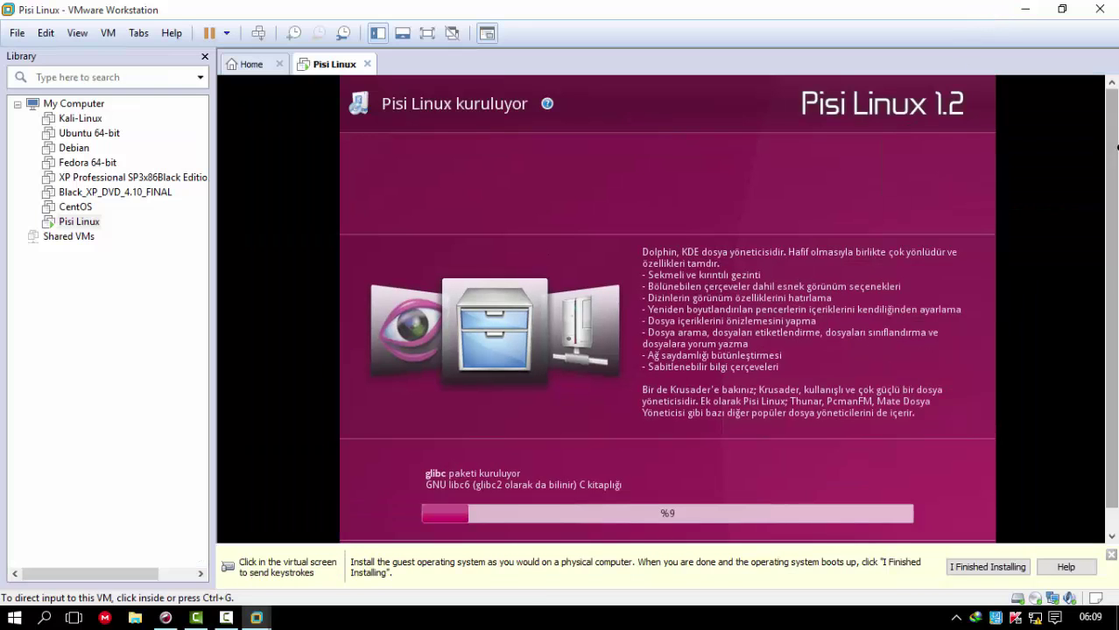
left_click_drag(1114, 147, 1104, 99)
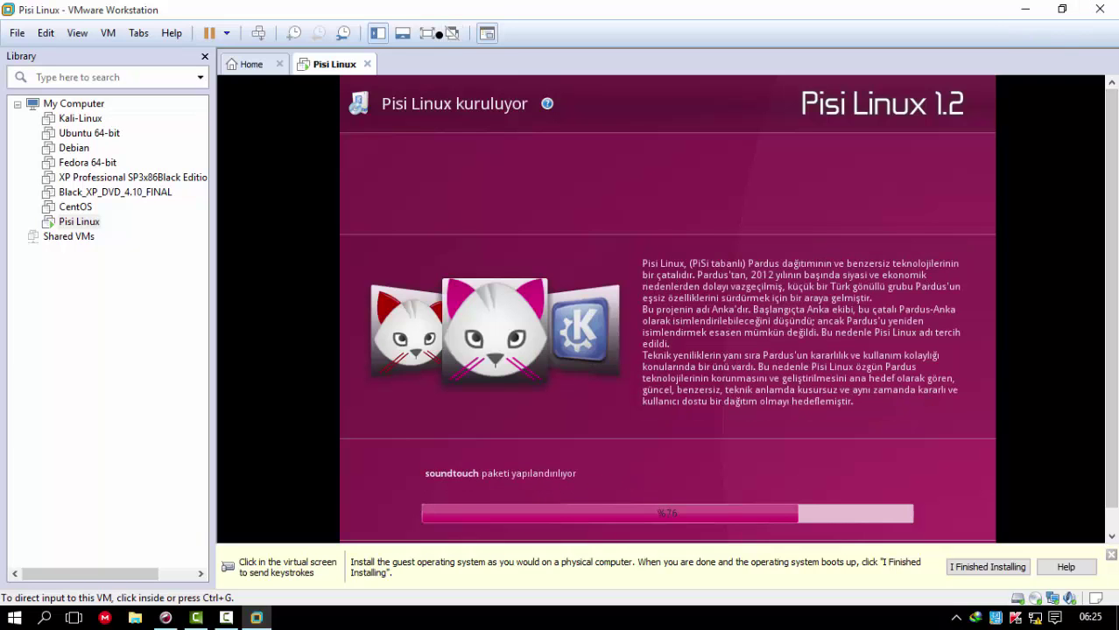
left_click(426, 35)
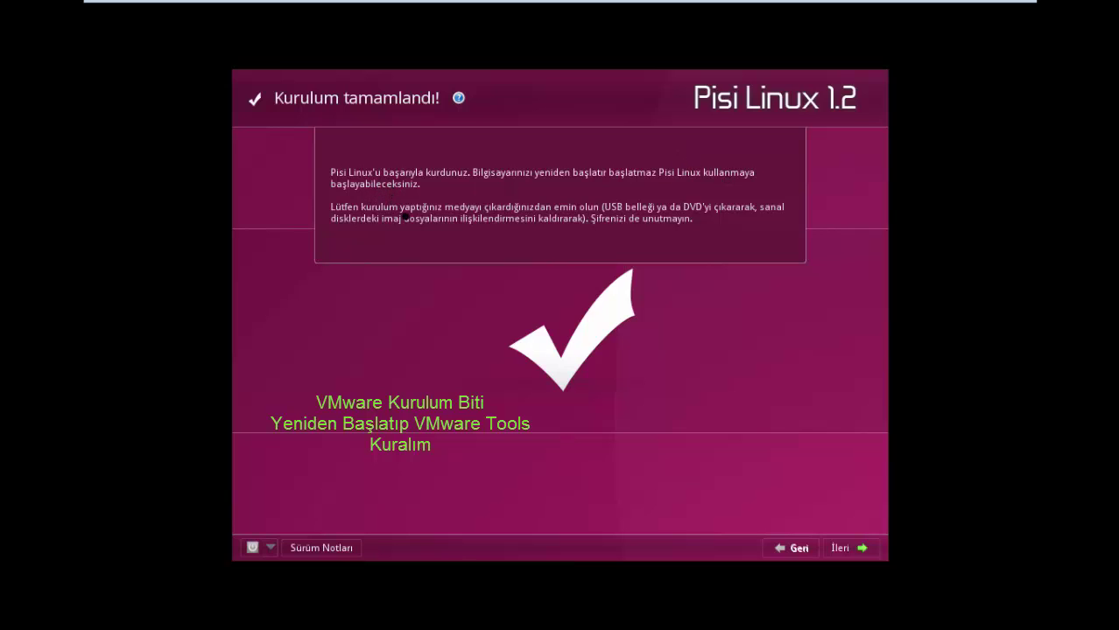
- Move past the completion page, choose Yeniden Başlat to reboot, and capture input in the VM
left_click(861, 548)
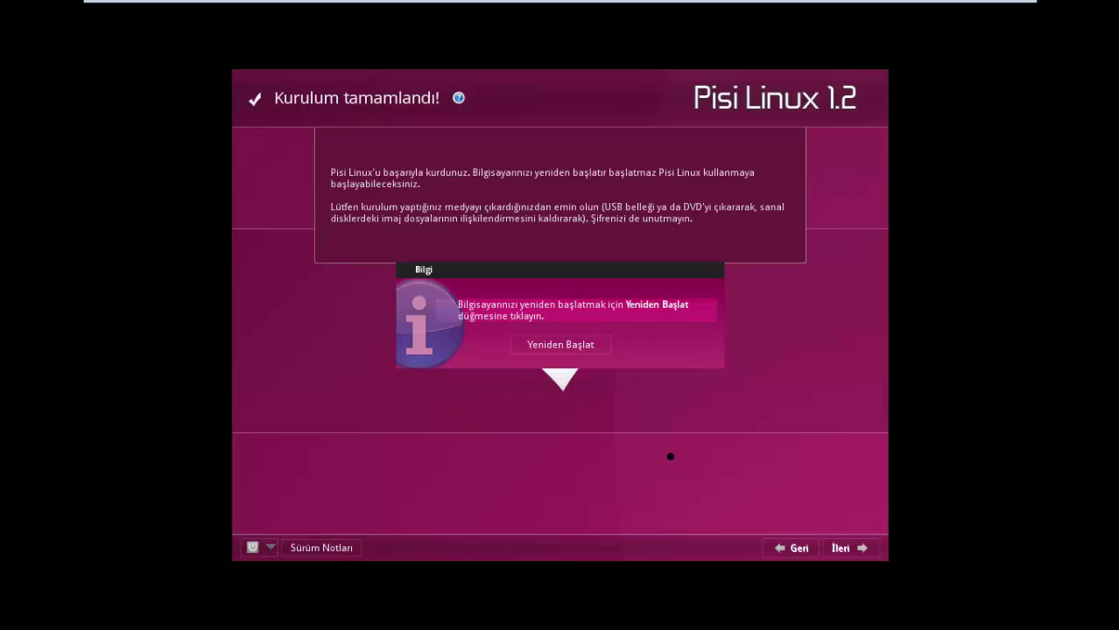
left_click(531, 343)
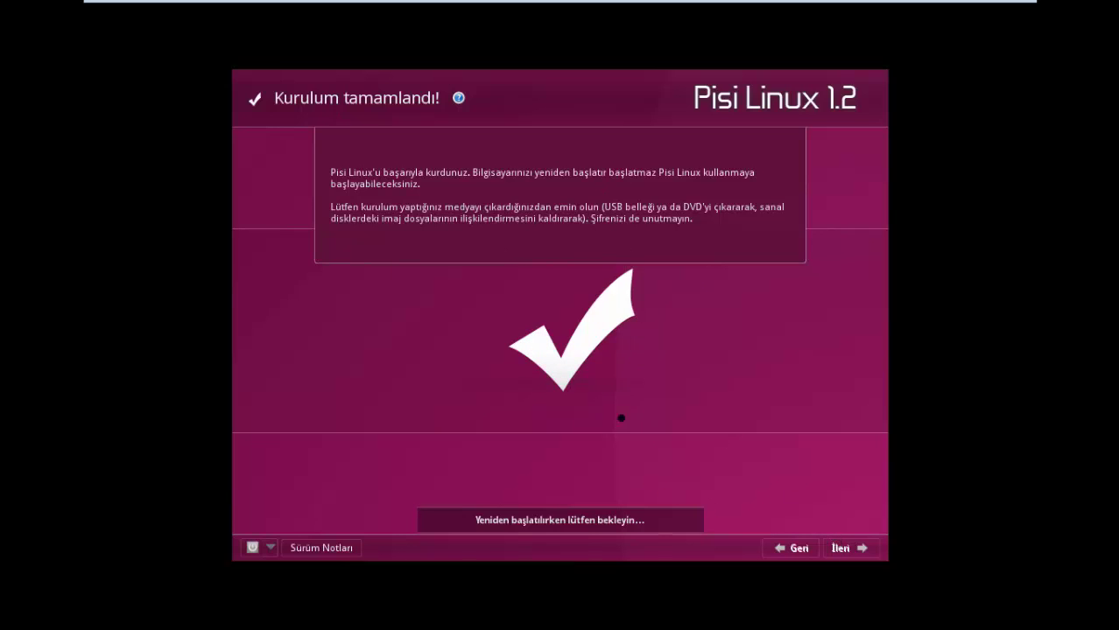
left_click(644, 547)
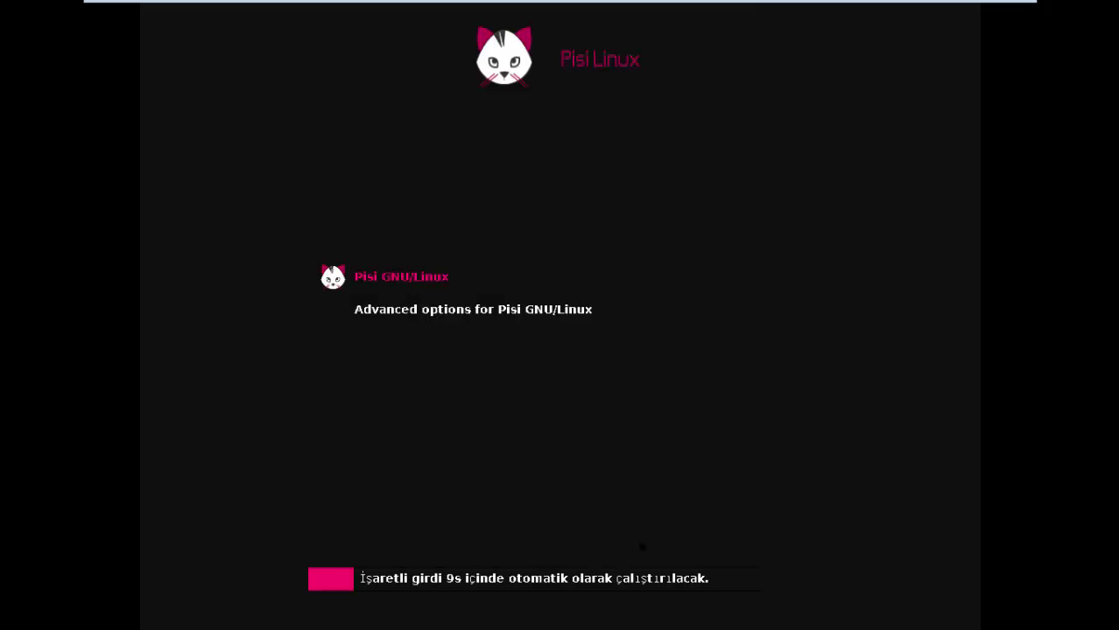
- Boot the default Pisi GNU/Linux entry from the GRUB menu
key("Return")
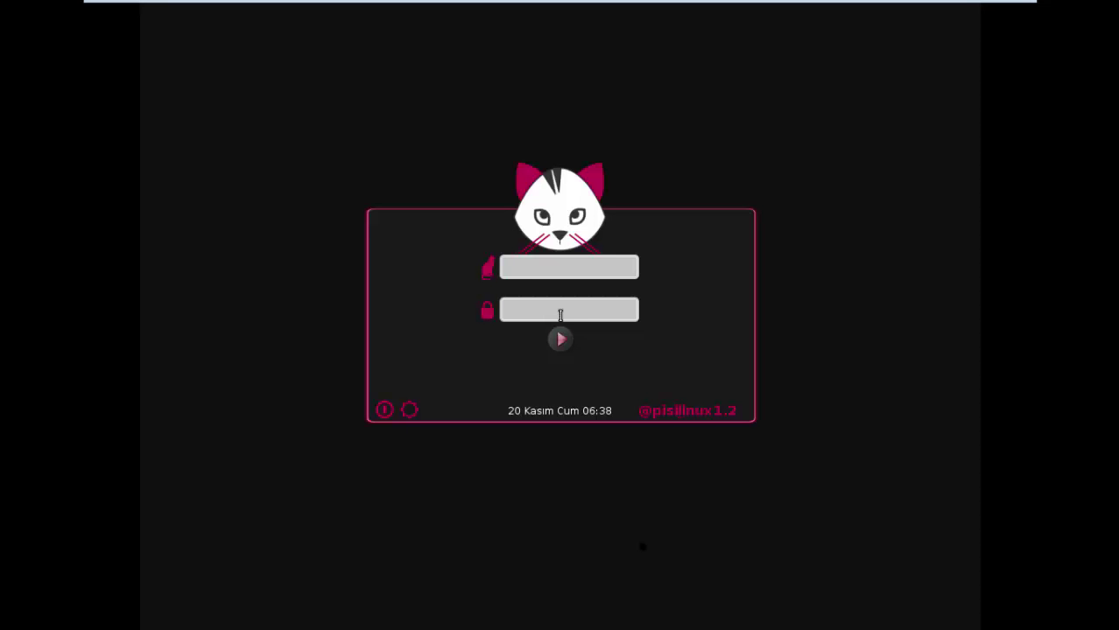
- Log in to Pisi Linux with the user account name and its password
type("alper")
key("Tab")
type("*****")
key("Return")
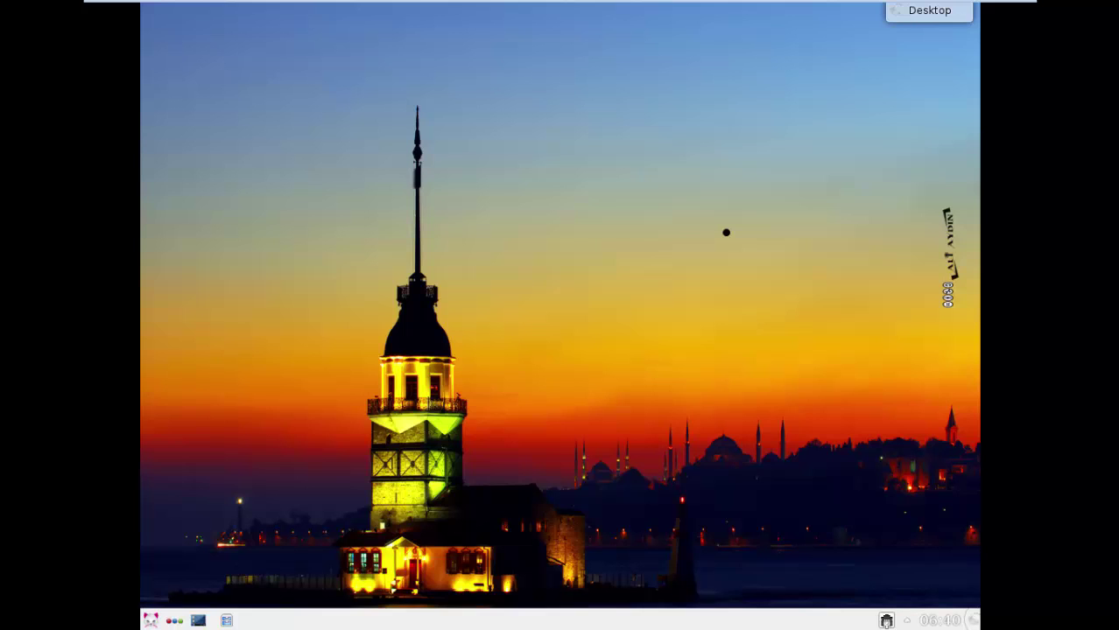
- Open and dismiss the KDE desktop's context menu, then bring up the VMware toolbar
right_click(546, 247)
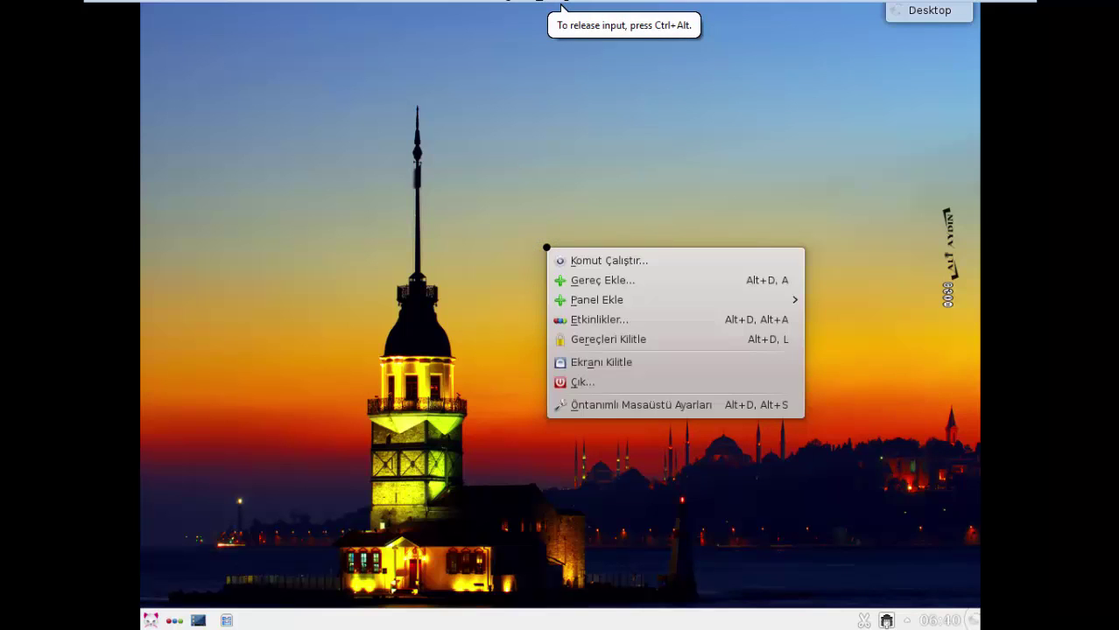
left_click(465, 272)
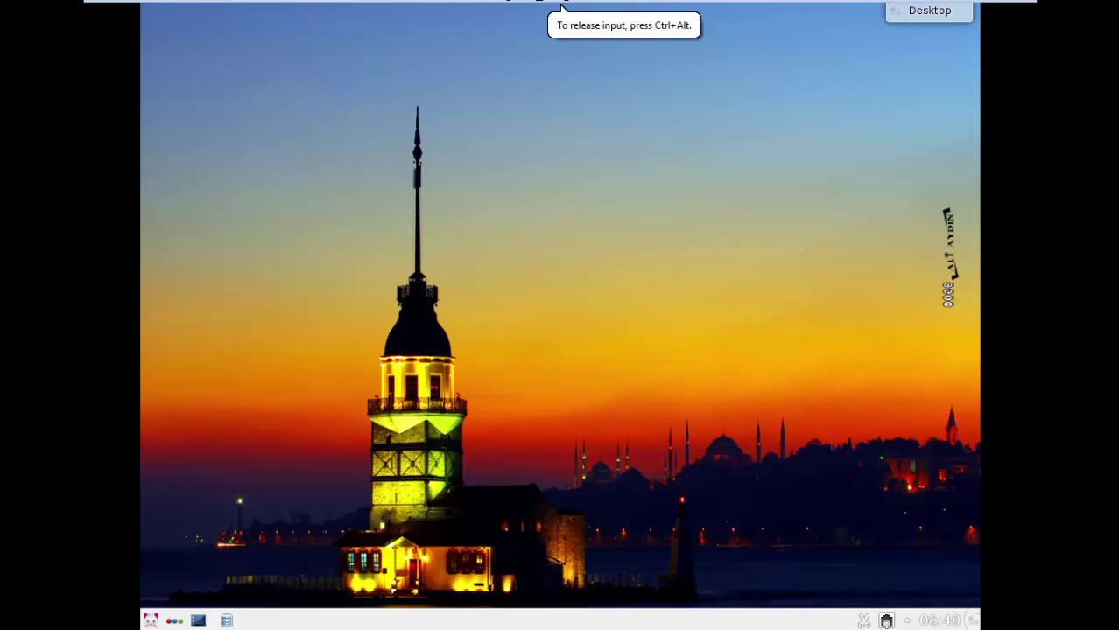
mouse_move(958, 2)
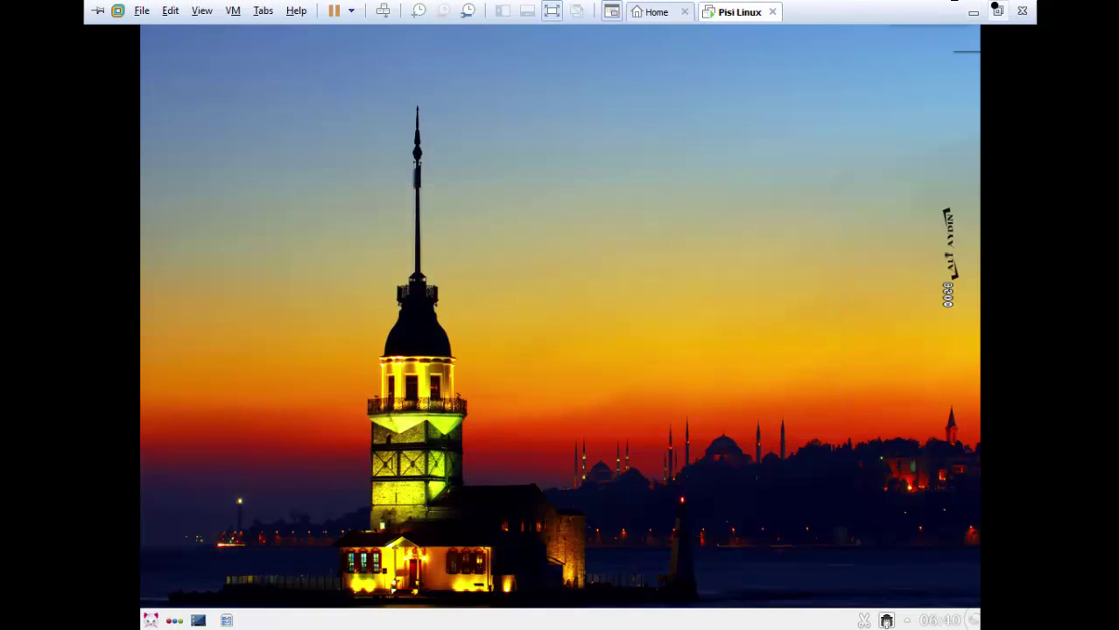
- Open the CD/DVD (IDE) drive settings via VM > Removable Devices
left_click(229, 11)
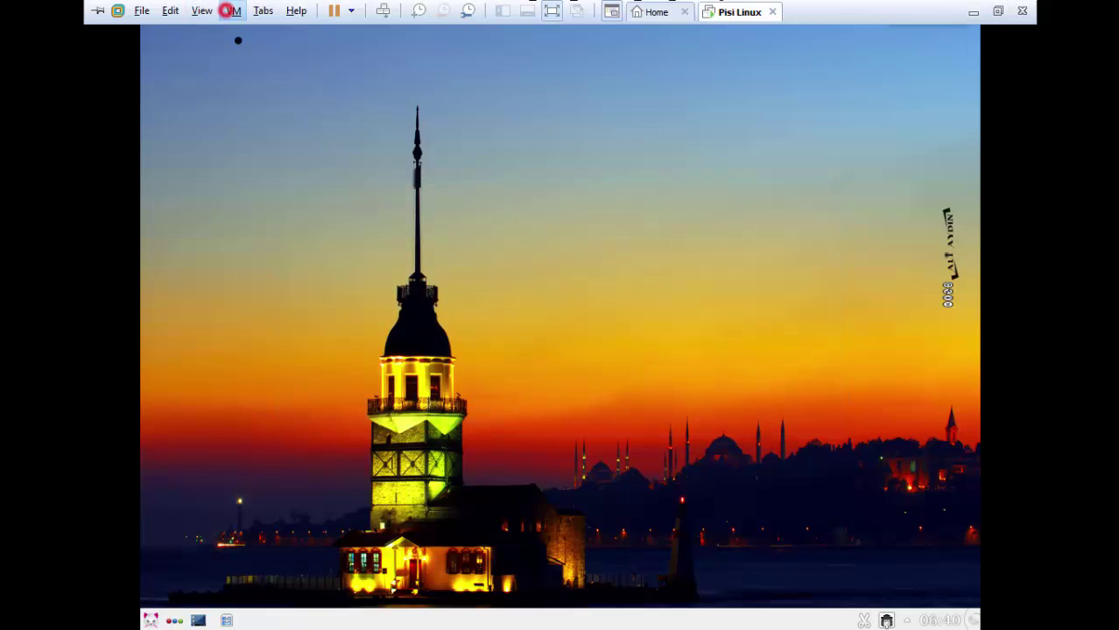
mouse_move(276, 51)
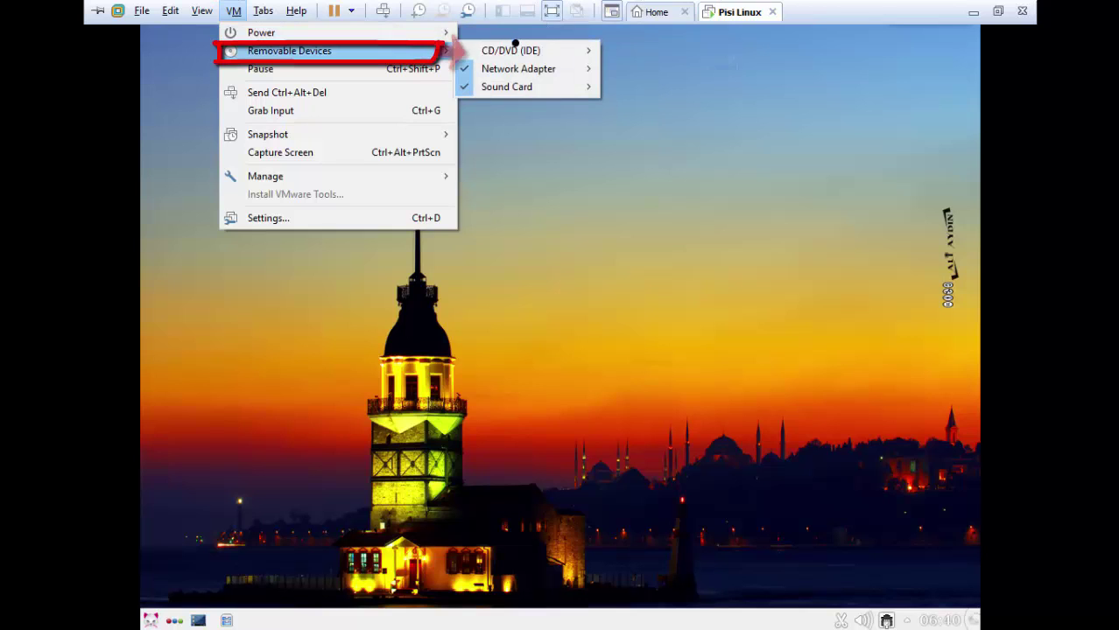
mouse_move(517, 51)
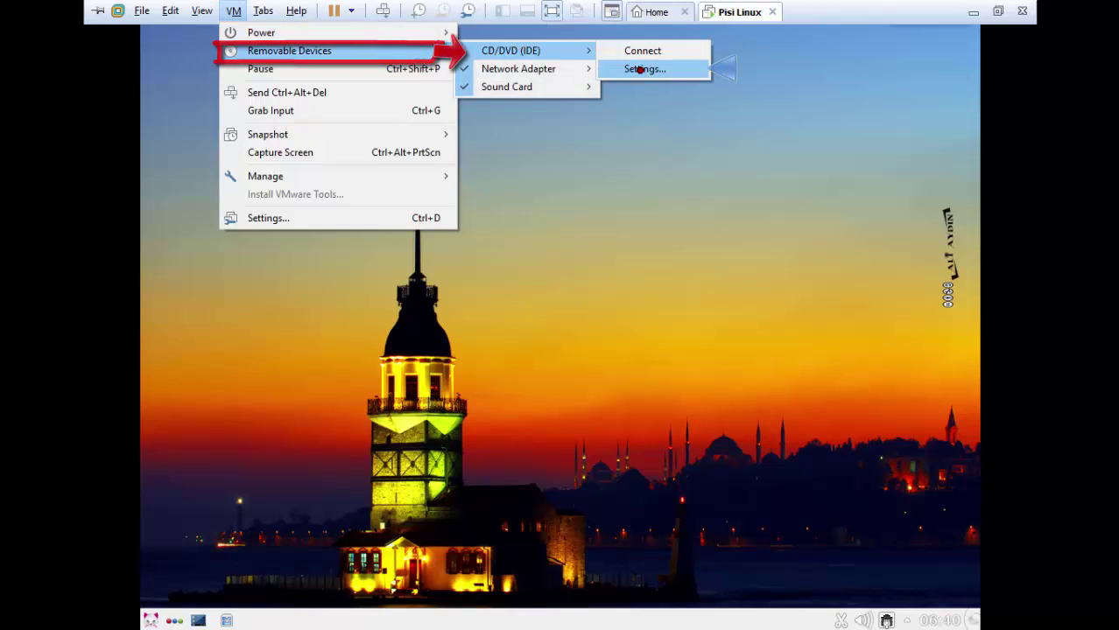
left_click(643, 72)
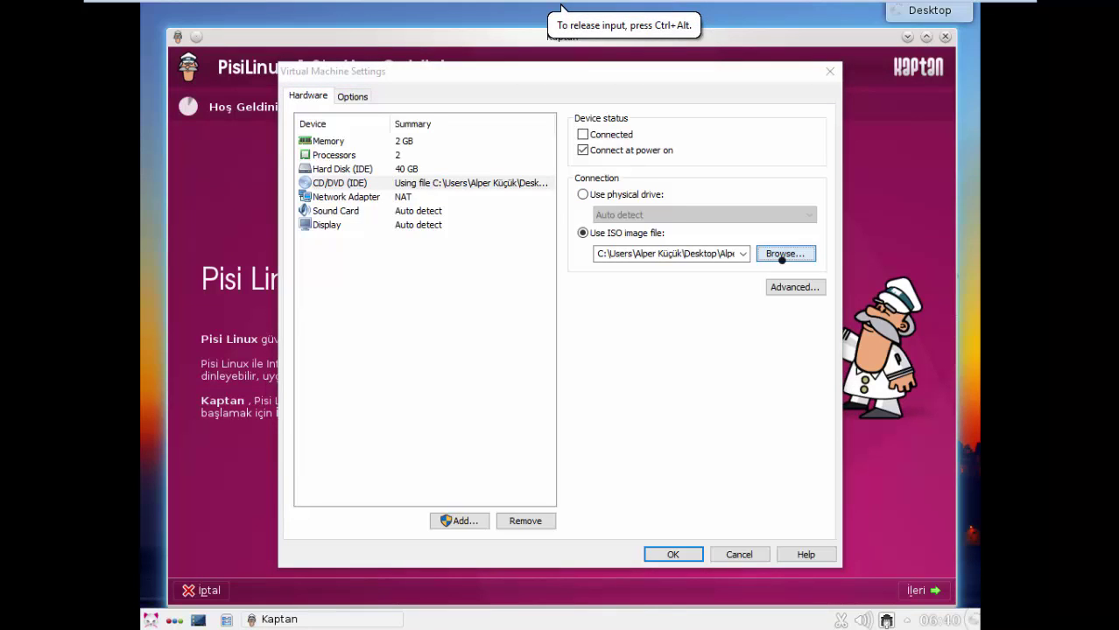
- Browse for an ISO in C:\Program Dosyaları (x86)\VMware\VMware Workstation
left_click(782, 256)
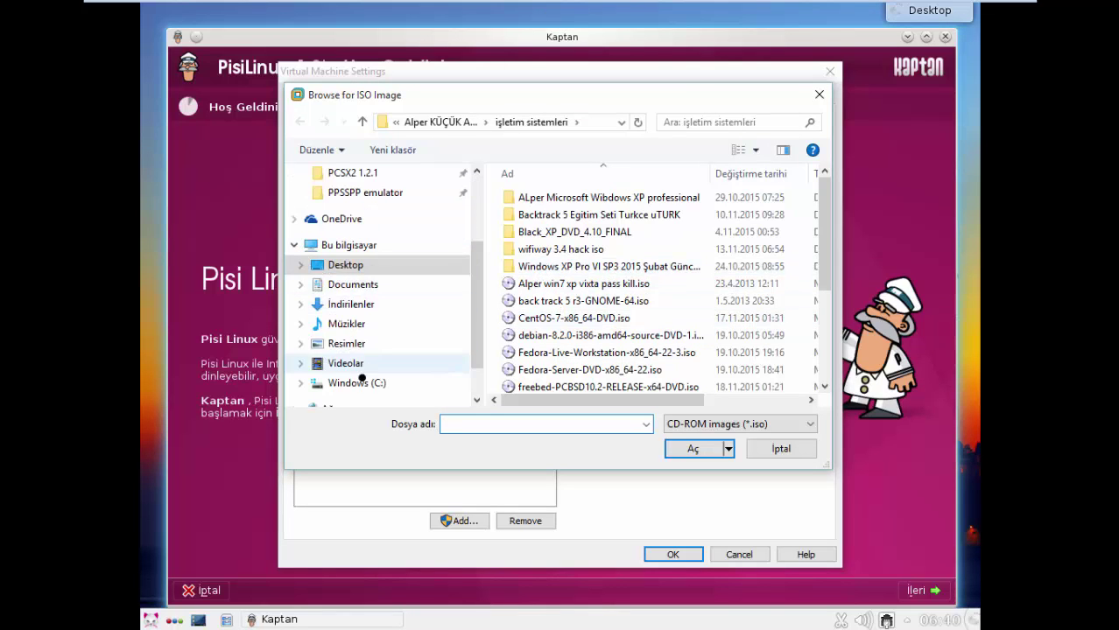
left_click(356, 382)
left_click_drag(476, 294, 478, 317)
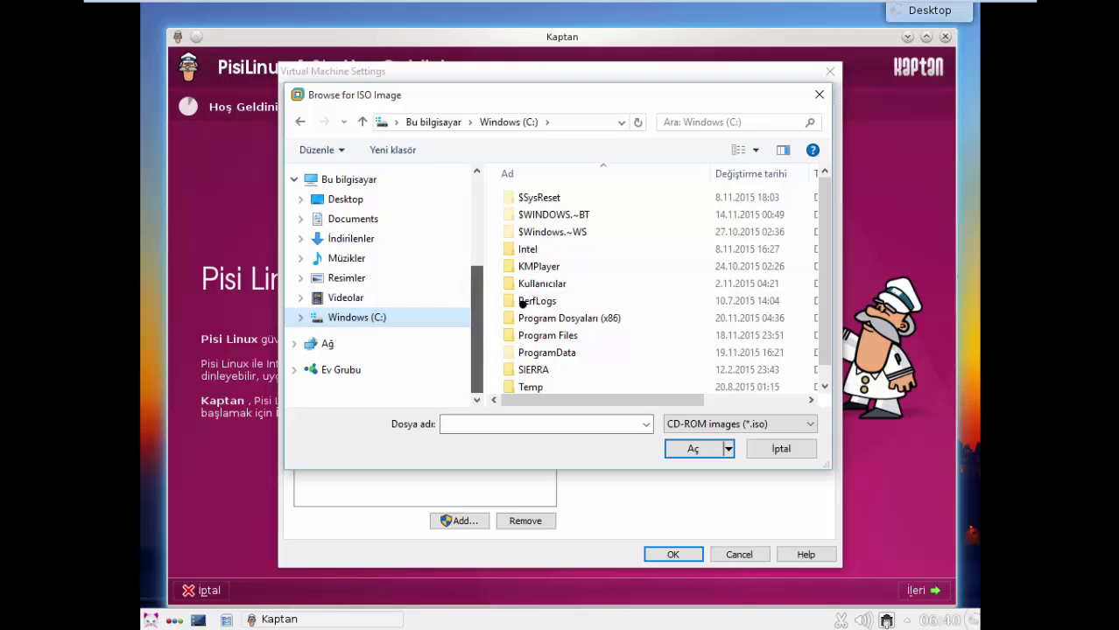
left_click(537, 318)
double_click(537, 318)
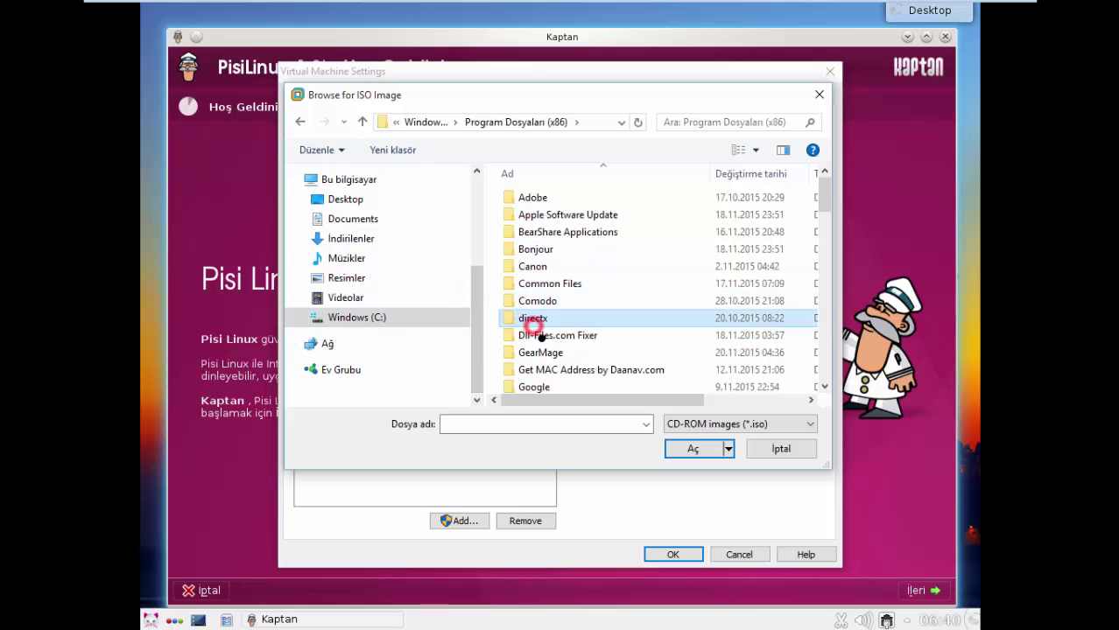
key("v")
double_click(538, 227)
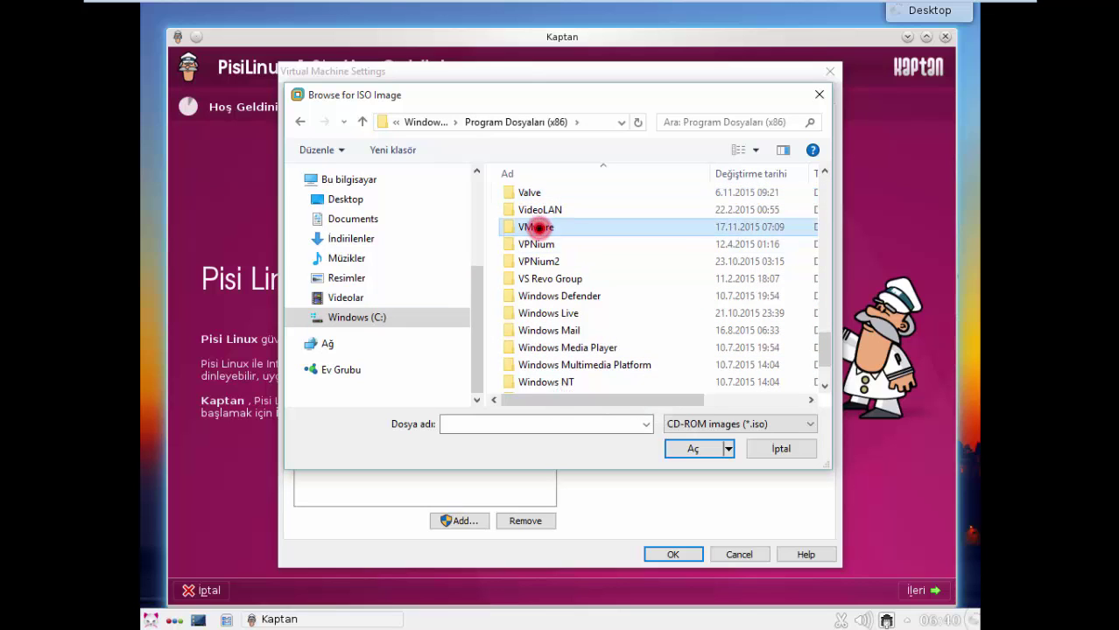
double_click(573, 215)
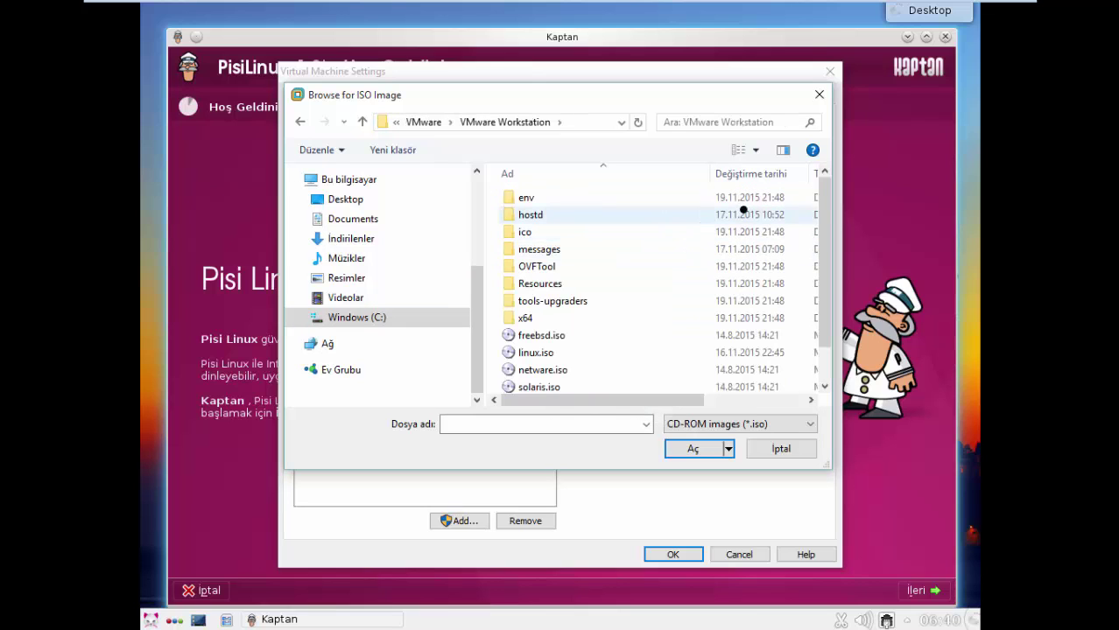
- Select linux.iso as the CD/DVD image and save the virtual machine settings
left_click_drag(821, 225, 821, 250)
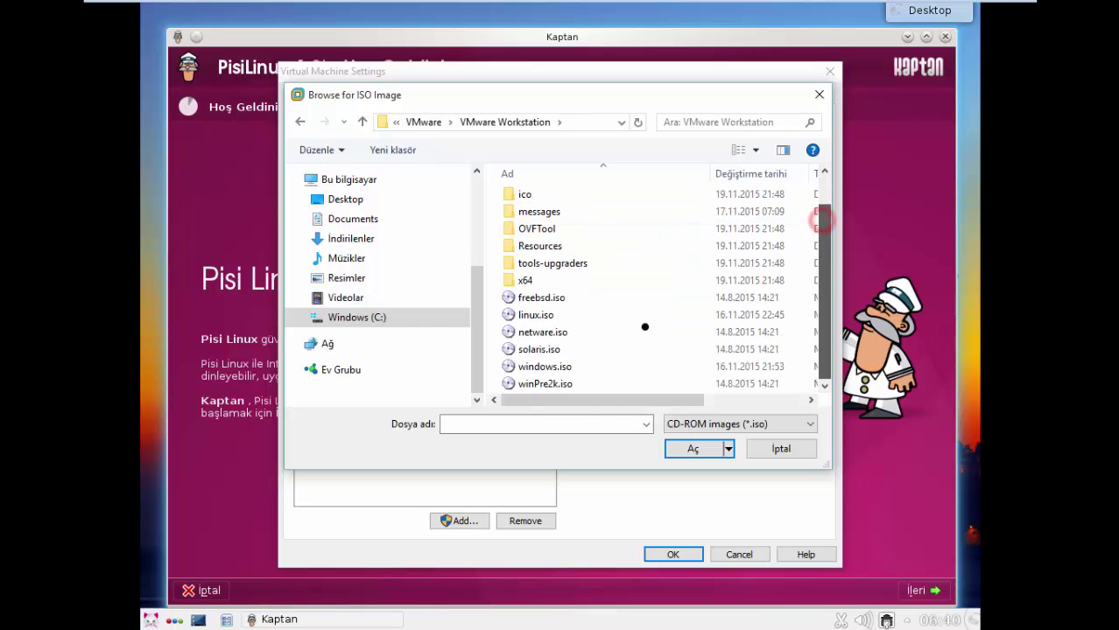
left_click(562, 329)
left_click(544, 311)
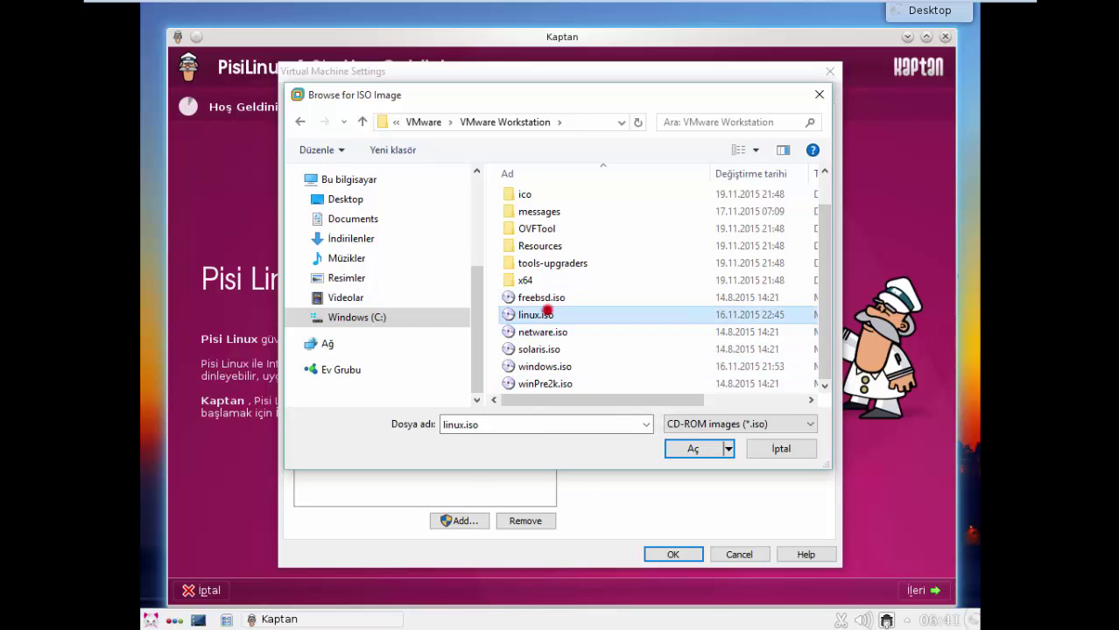
left_click(677, 446)
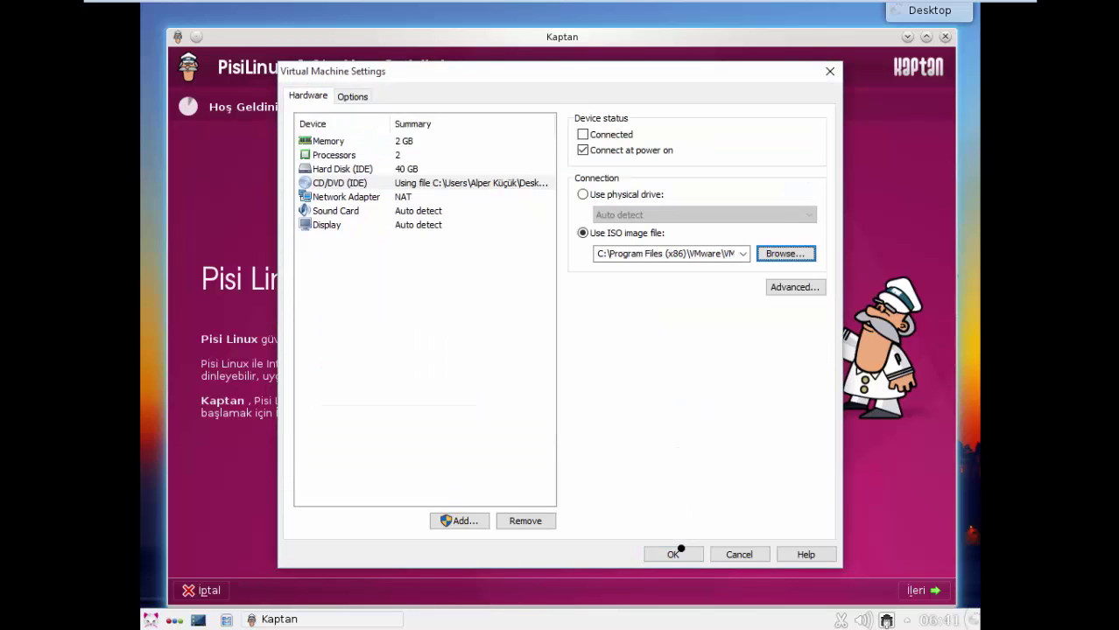
left_click(674, 554)
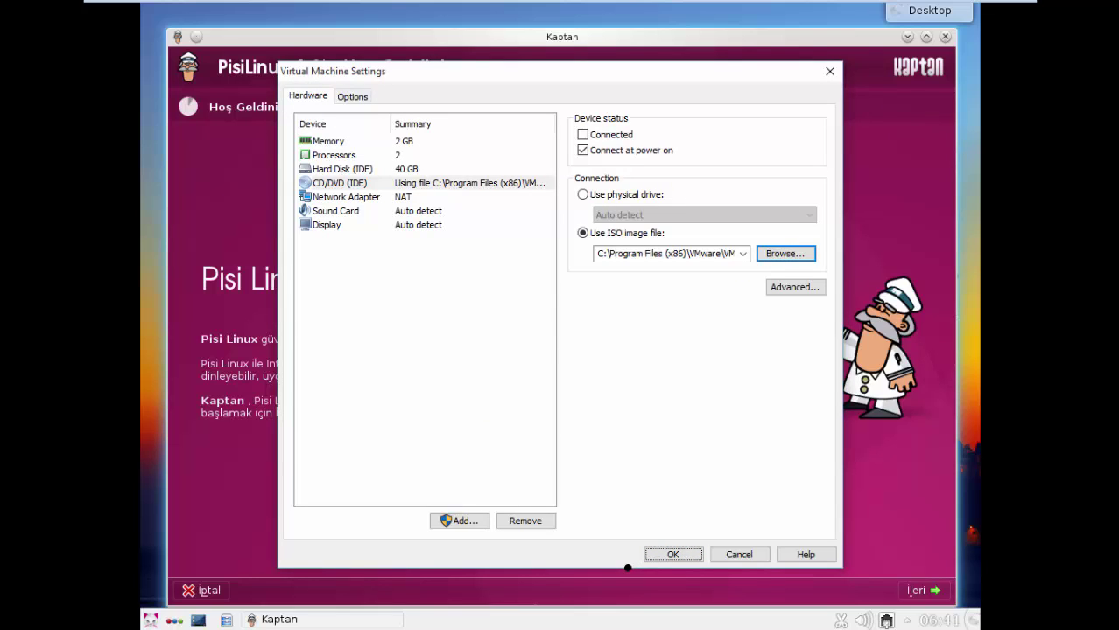
left_click(672, 554)
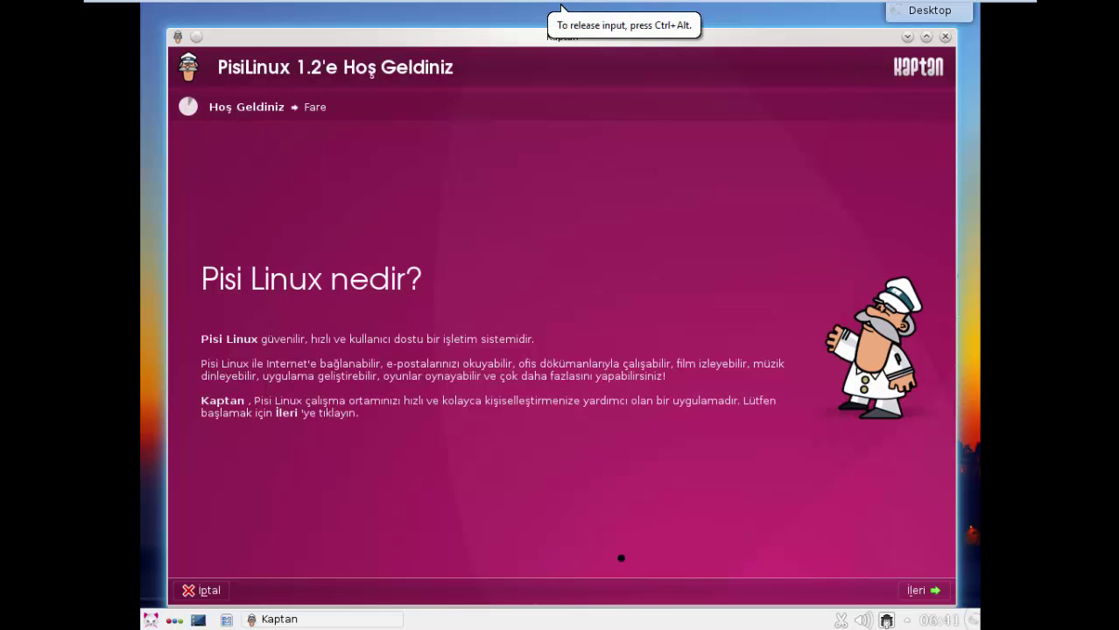
- Advance through Kaptan's mouse, theme, menu, wallpaper, packages and Smolt pages to the summary
left_click(915, 591)
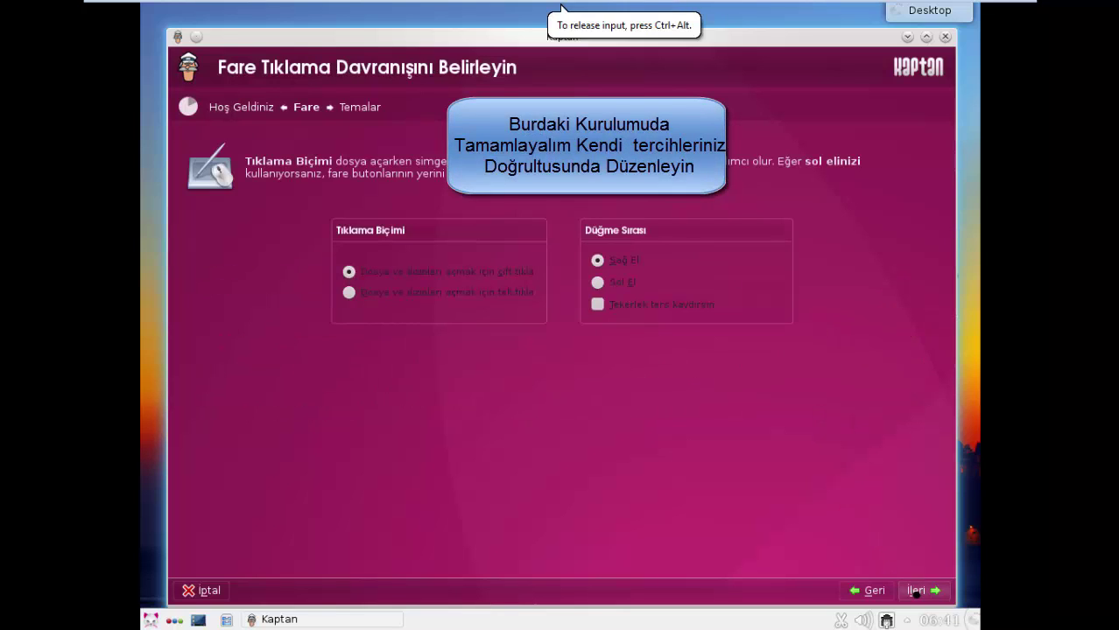
left_click(915, 591)
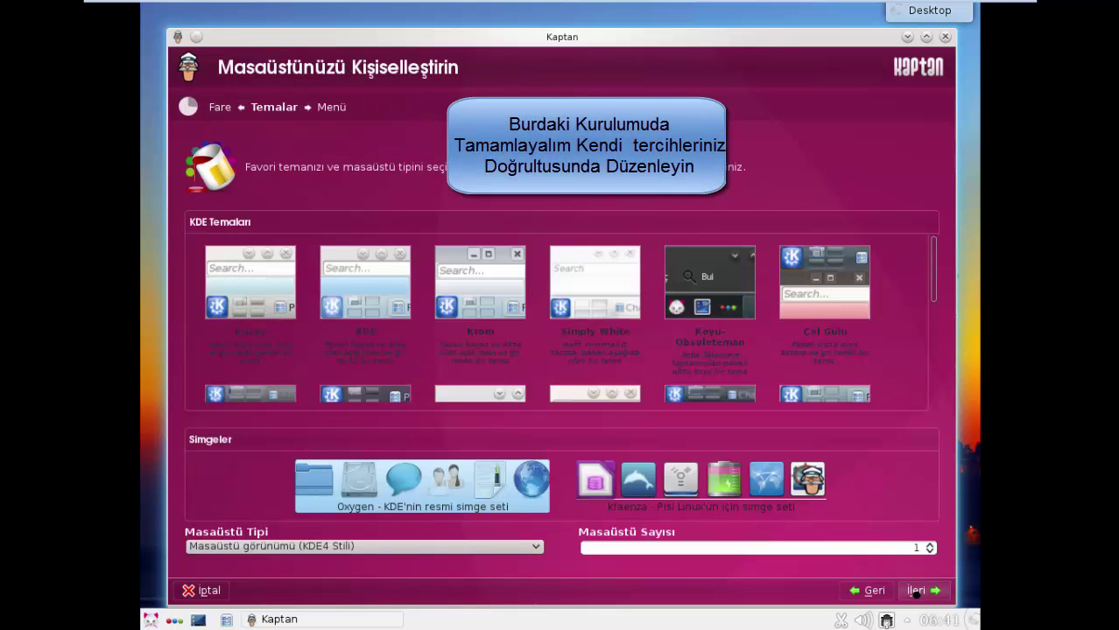
left_click(915, 591)
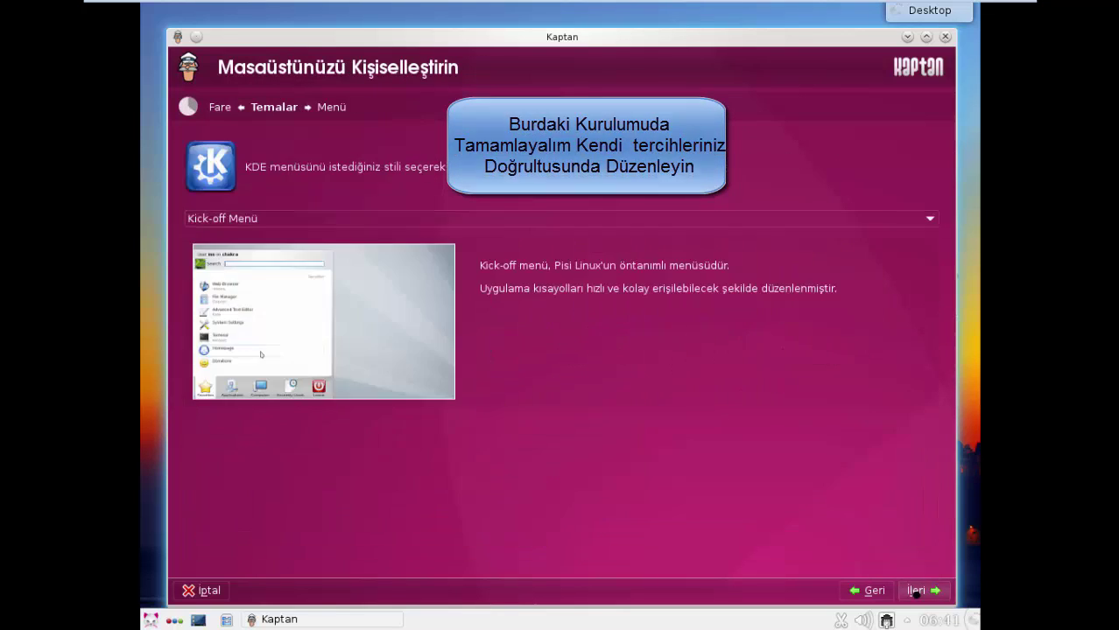
left_click(915, 591)
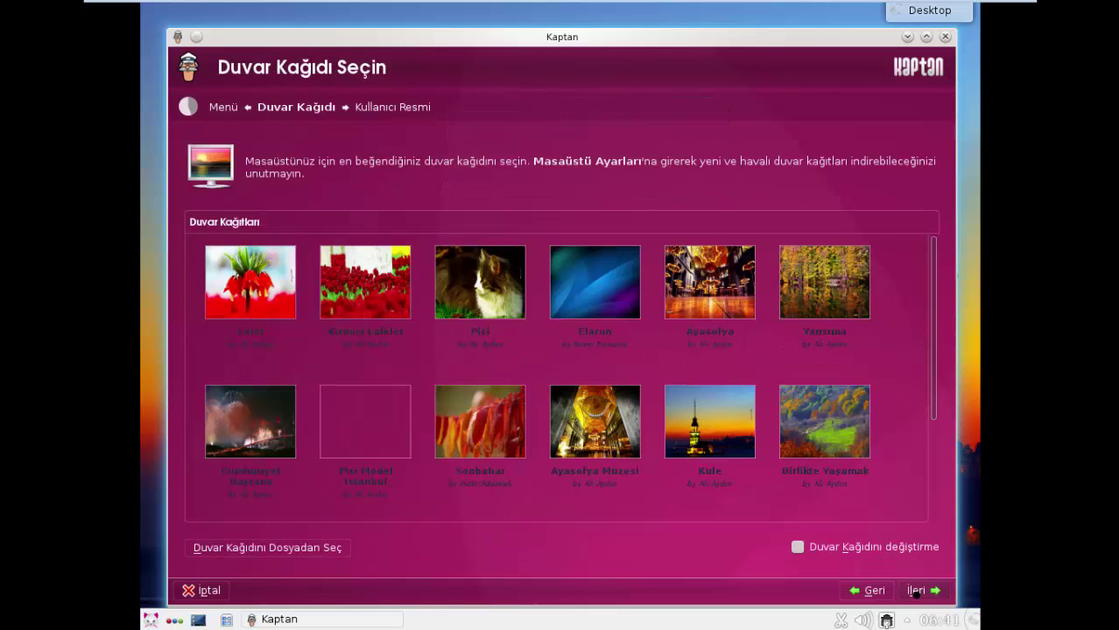
left_click(915, 591)
left_click(915, 590)
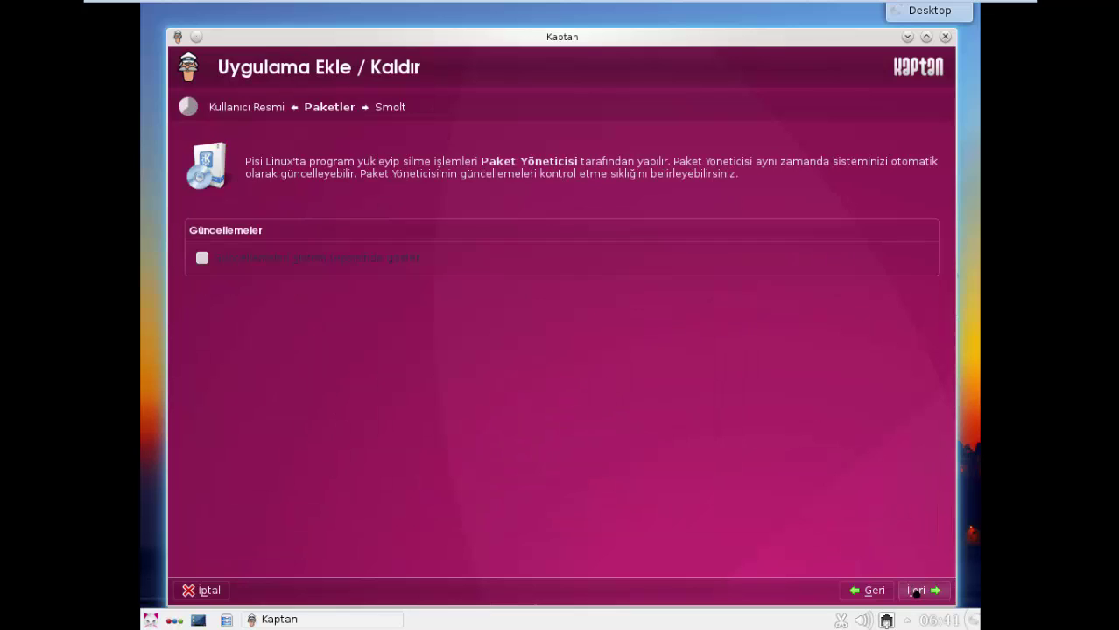
left_click(916, 591)
left_click(916, 591)
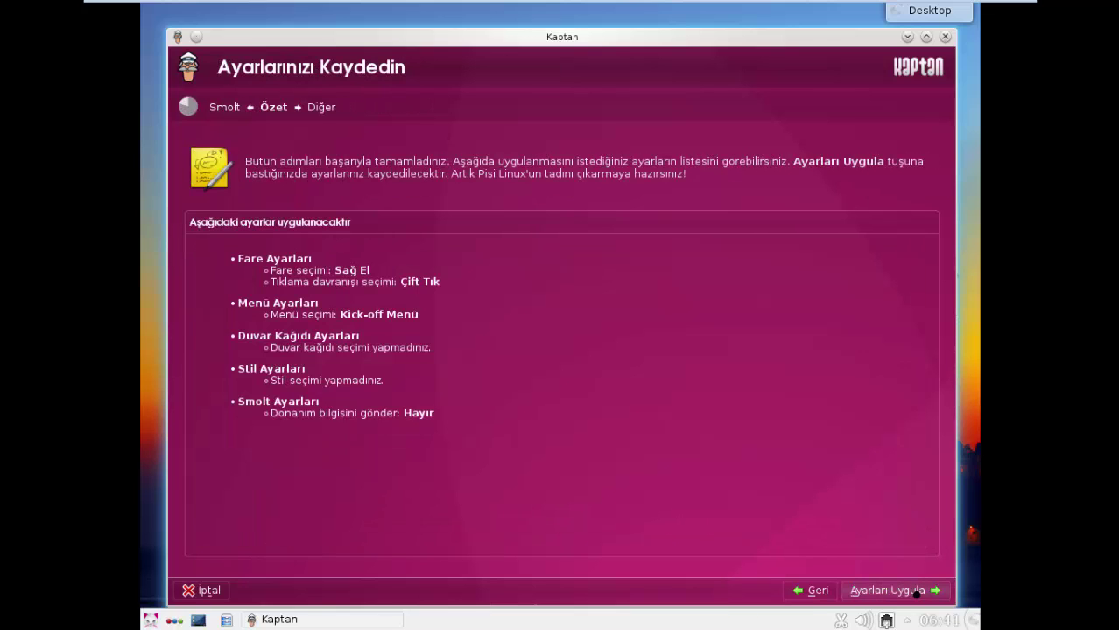
- Return to the packages page, enable both Güncellemeler update options, then apply settings and finish Kaptan
left_click(804, 596)
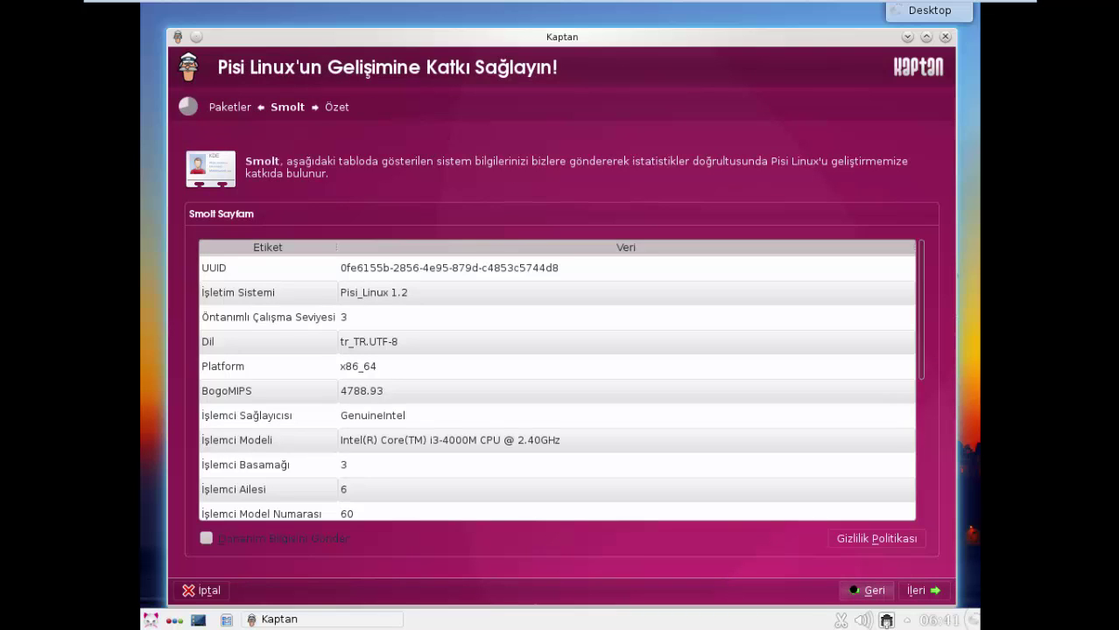
left_click(866, 591)
left_click(202, 258)
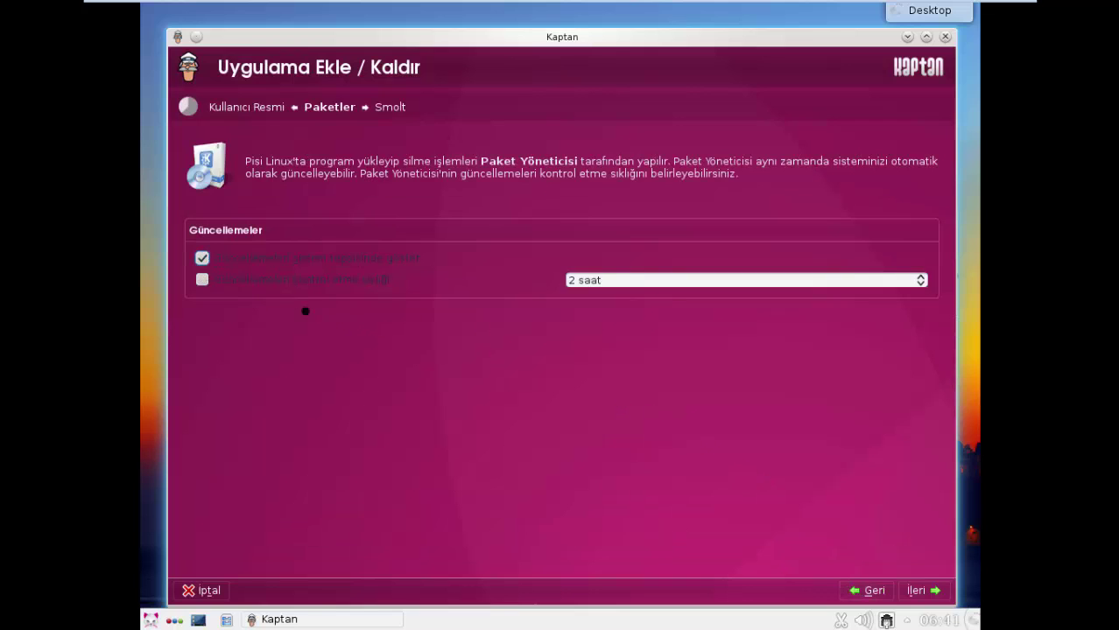
left_click(204, 279)
left_click(915, 590)
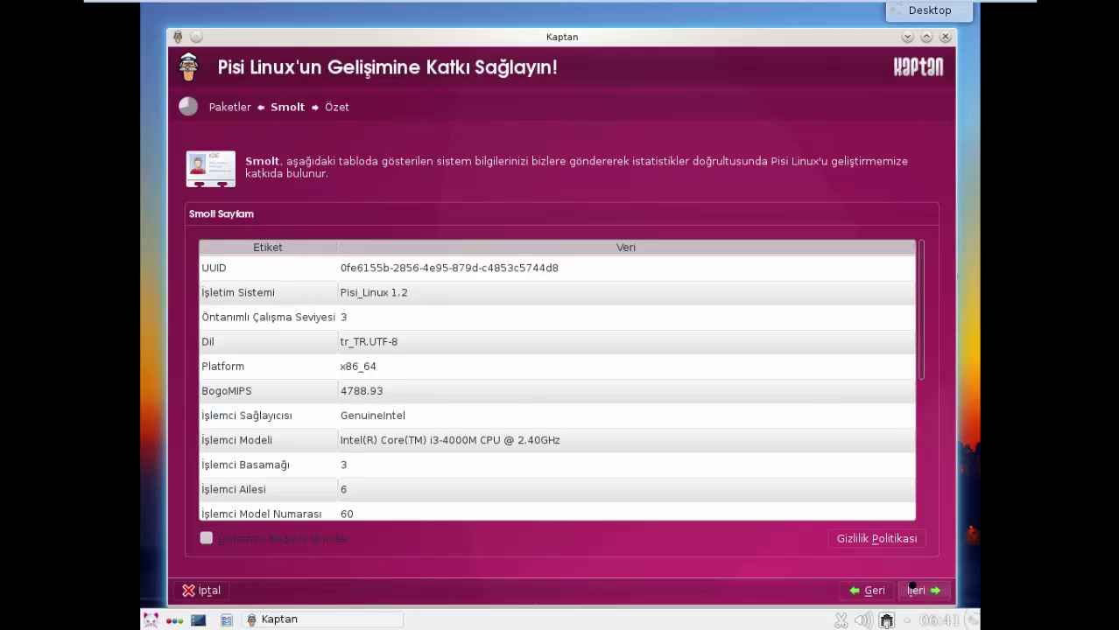
left_click(914, 590)
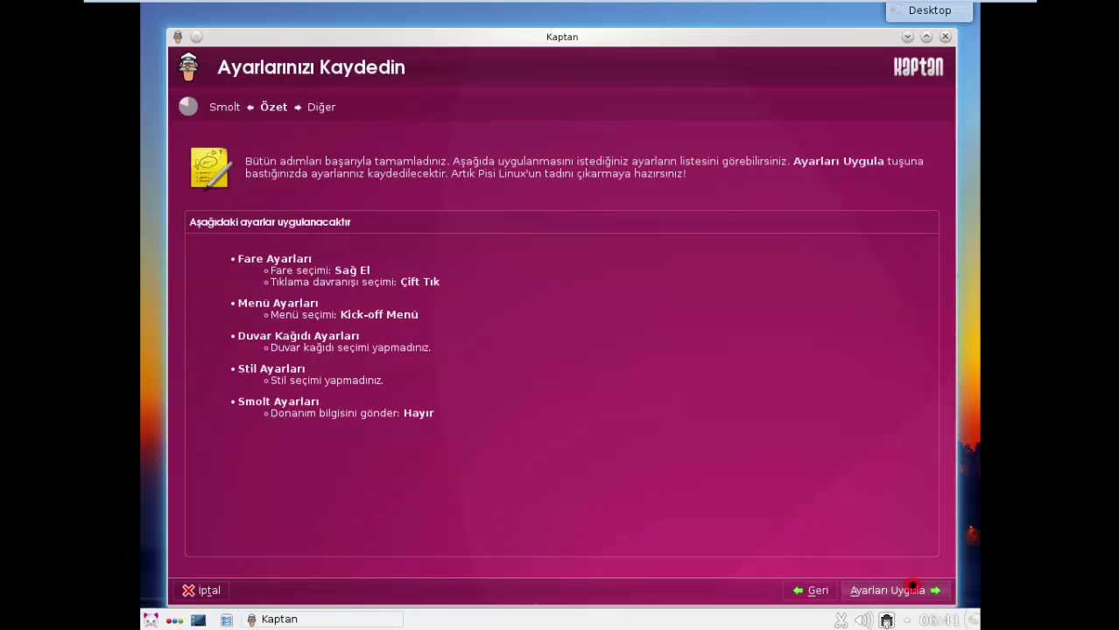
left_click(912, 588)
left_click(911, 591)
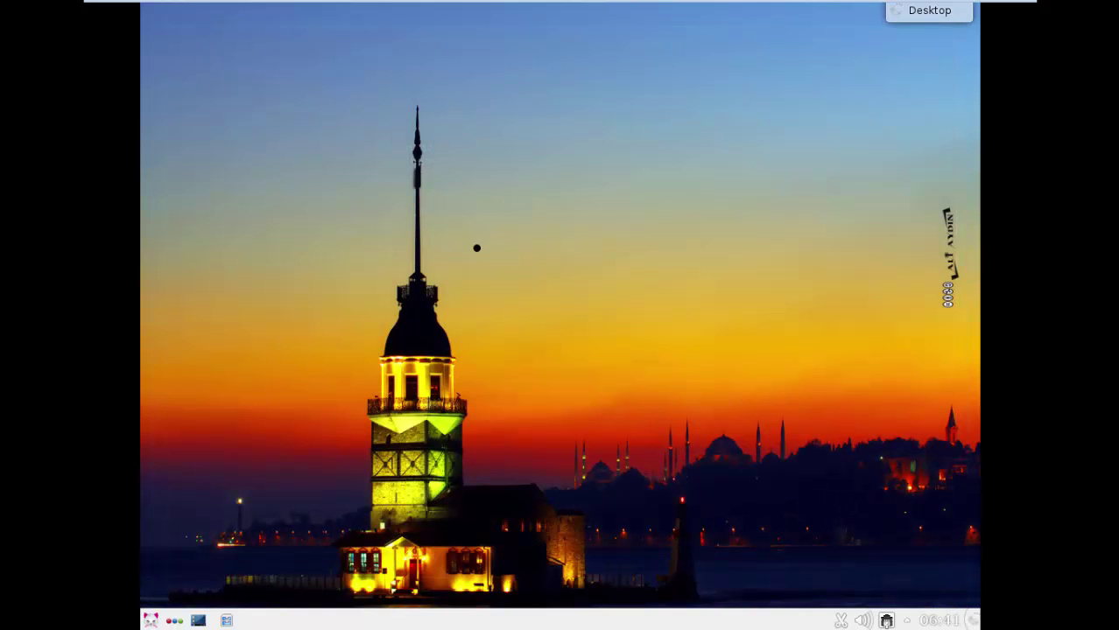
- Close Paket Yöneticisi and browse the tabs of the Kickoff application menu
left_click(479, 159)
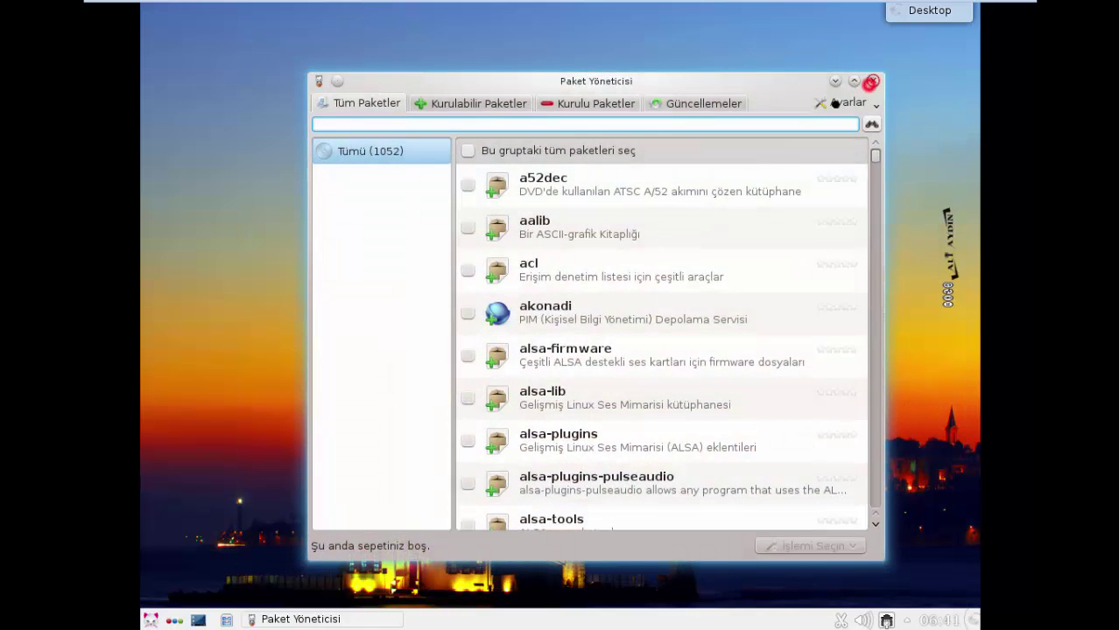
left_click(869, 81)
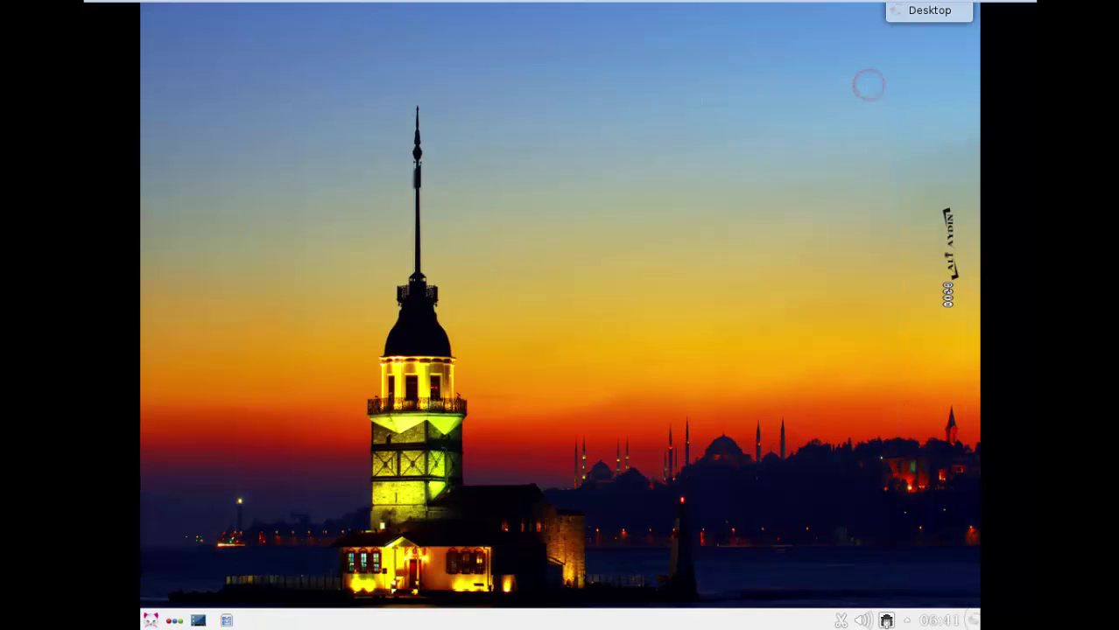
left_click(143, 619)
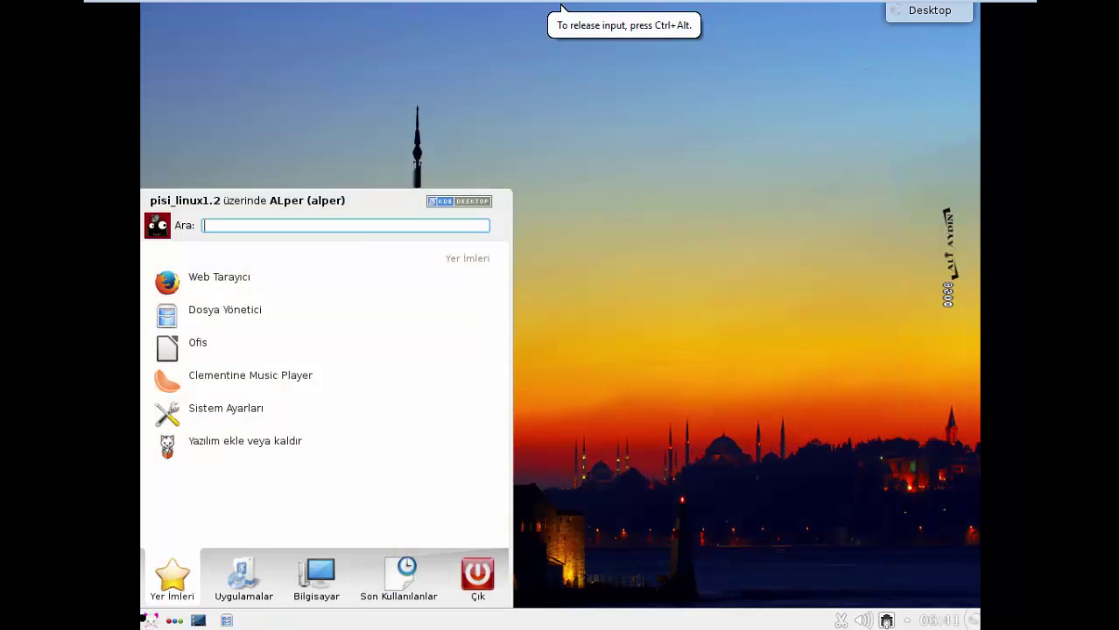
mouse_move(243, 577)
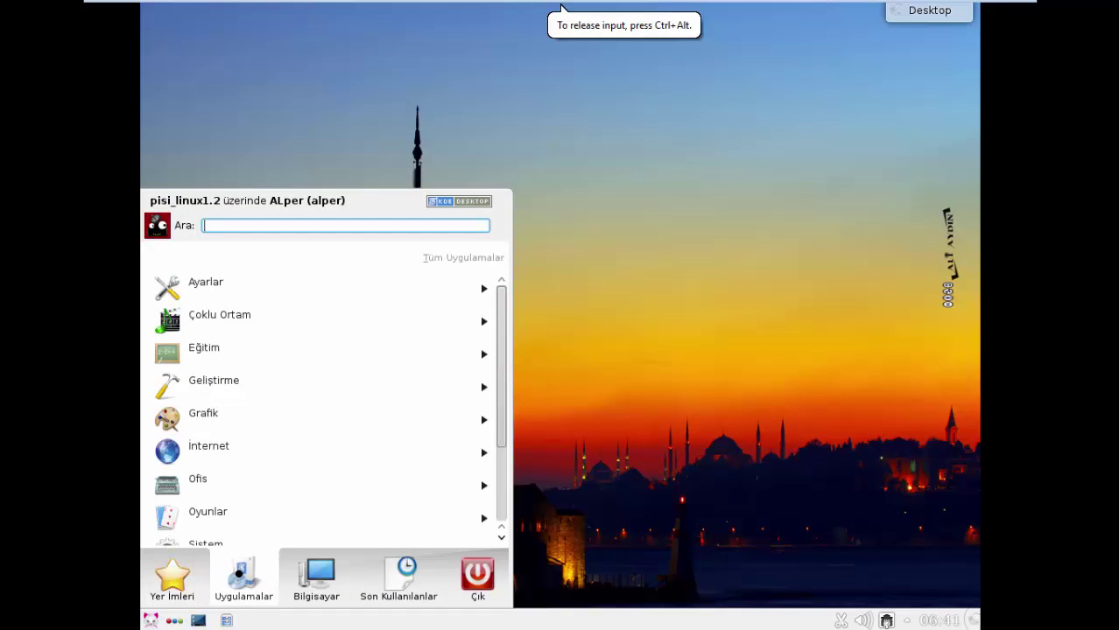
mouse_move(316, 578)
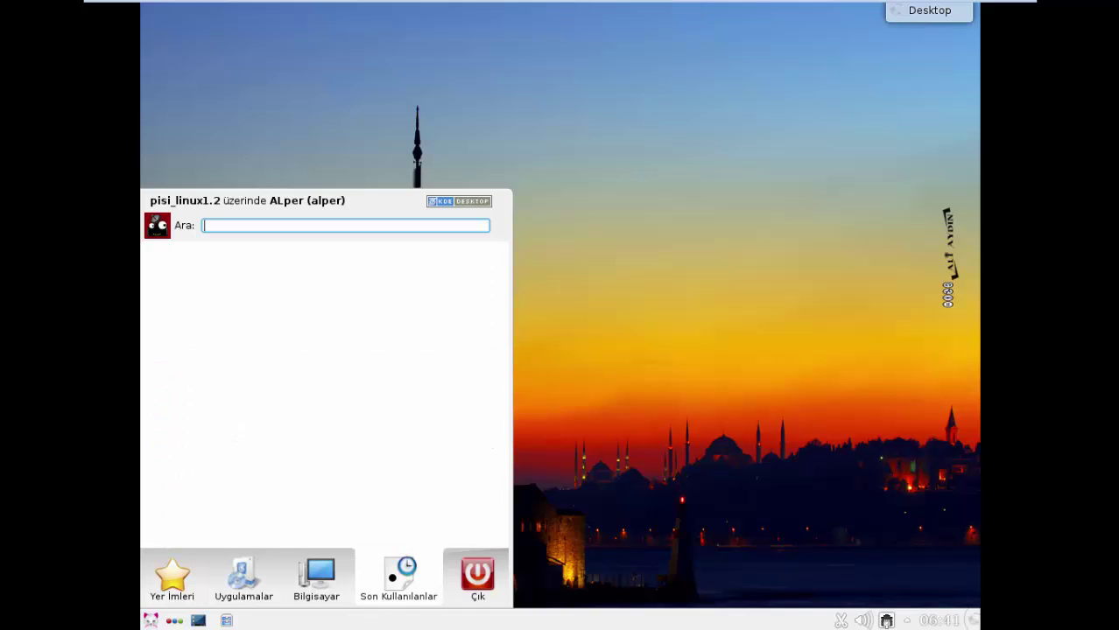
mouse_move(467, 573)
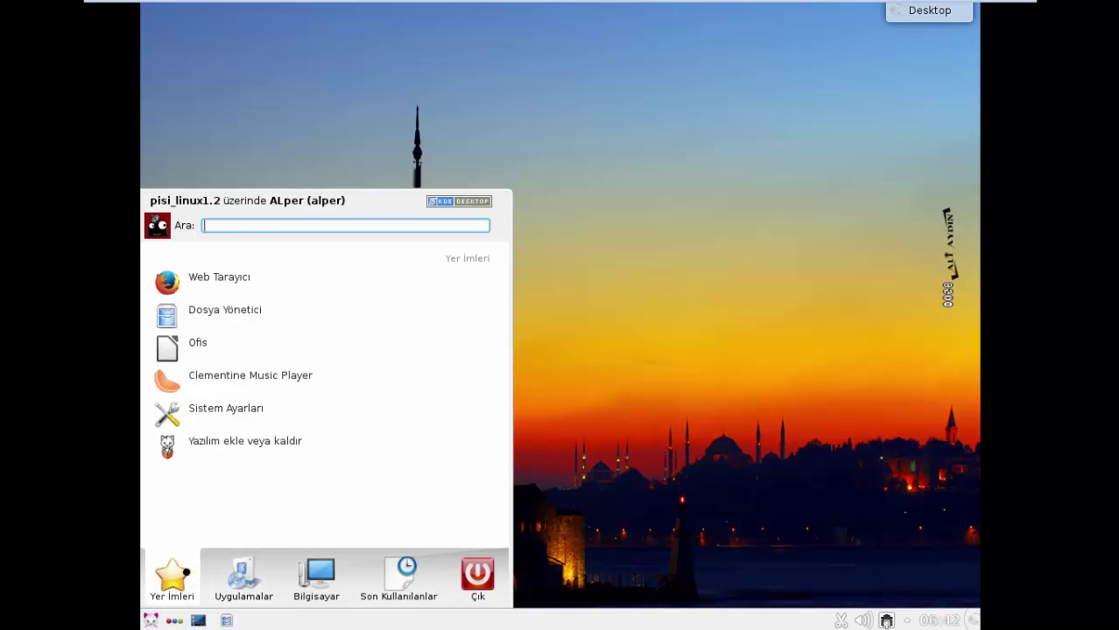
scroll(339, 357, "down", 1)
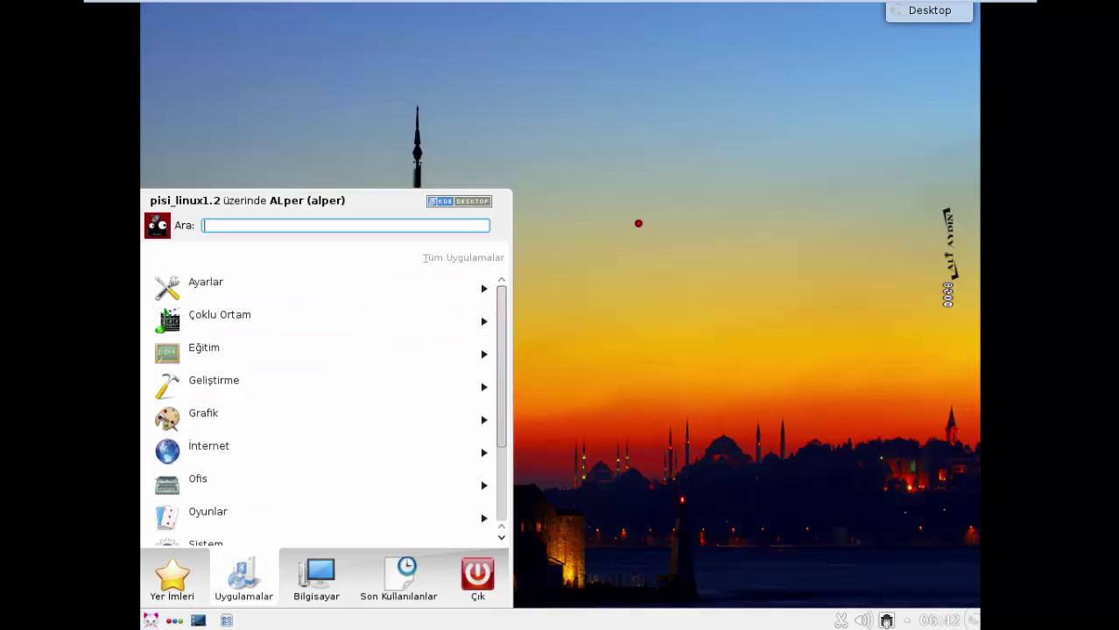
- Dismiss the launcher and open Desktop Settings from the desktop's context menu
left_click(636, 223)
right_click(624, 220)
left_click(673, 377)
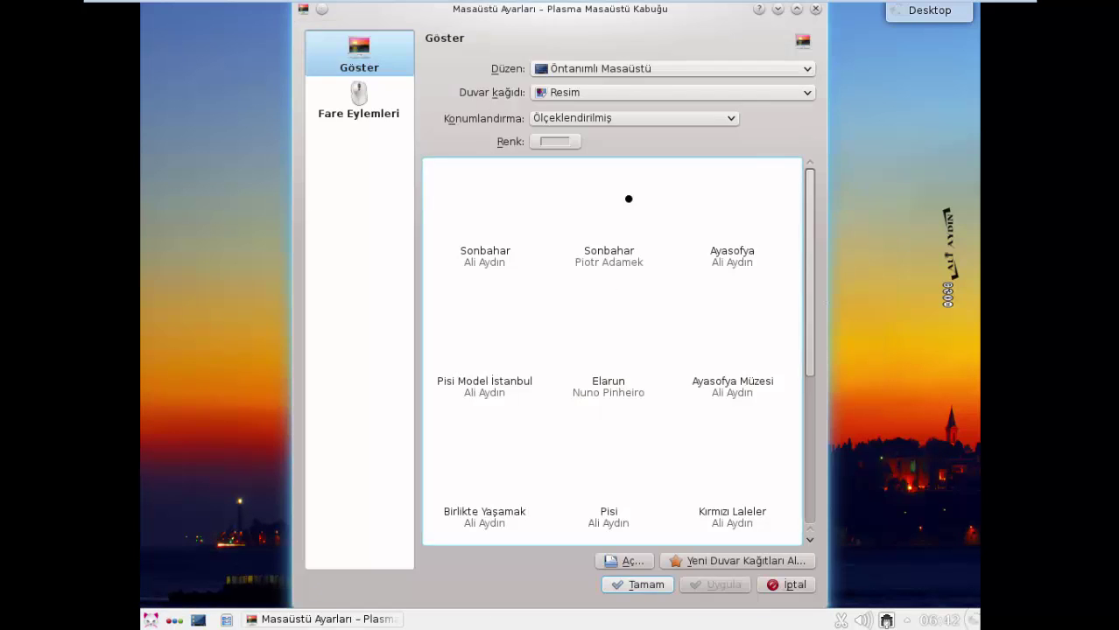
- Set the desktop layout to Dizin (folder view) and apply it, confirming with Tamam
left_click(610, 72)
left_click(582, 197)
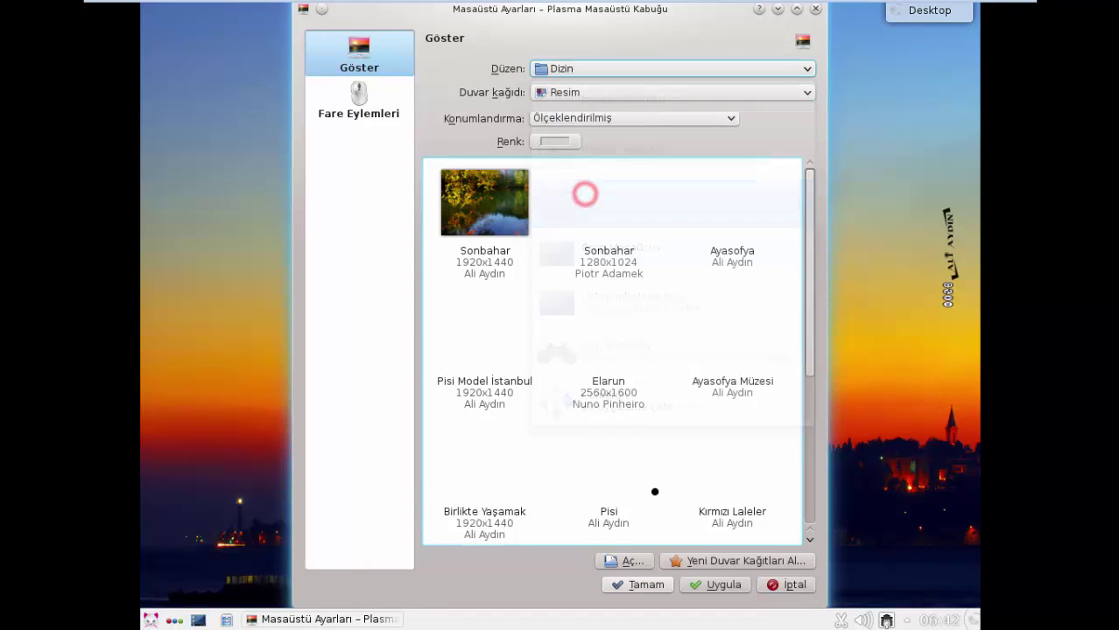
left_click(652, 588)
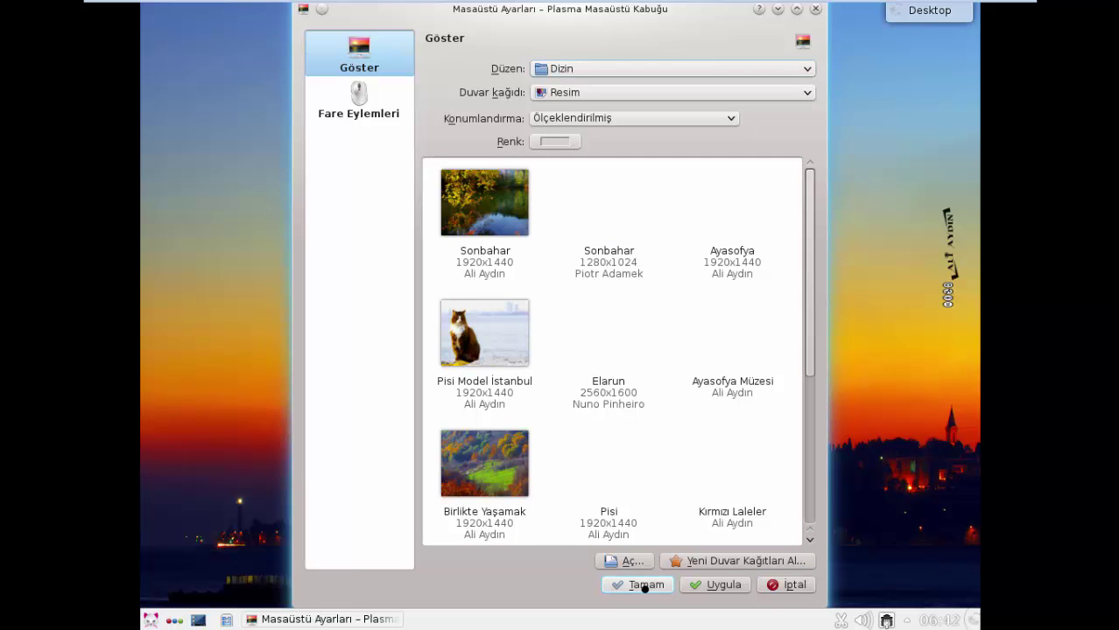
left_click(643, 584)
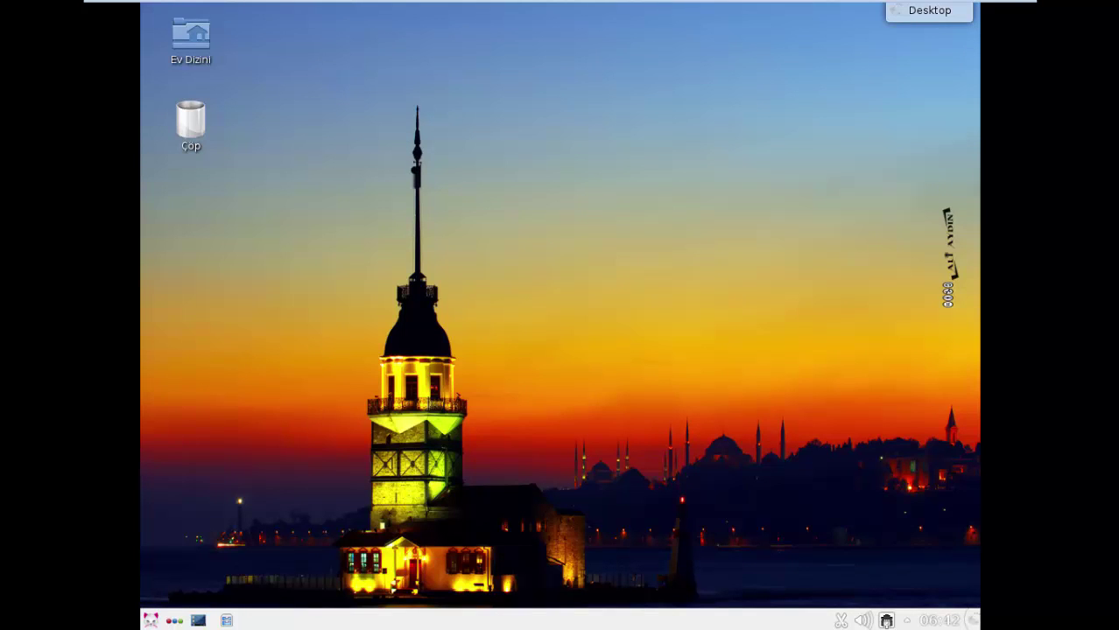
- Connect the CD/DVD (IDE) drive via VM > Removable Devices so the VMware Tools disc appears
mouse_move(306, 3)
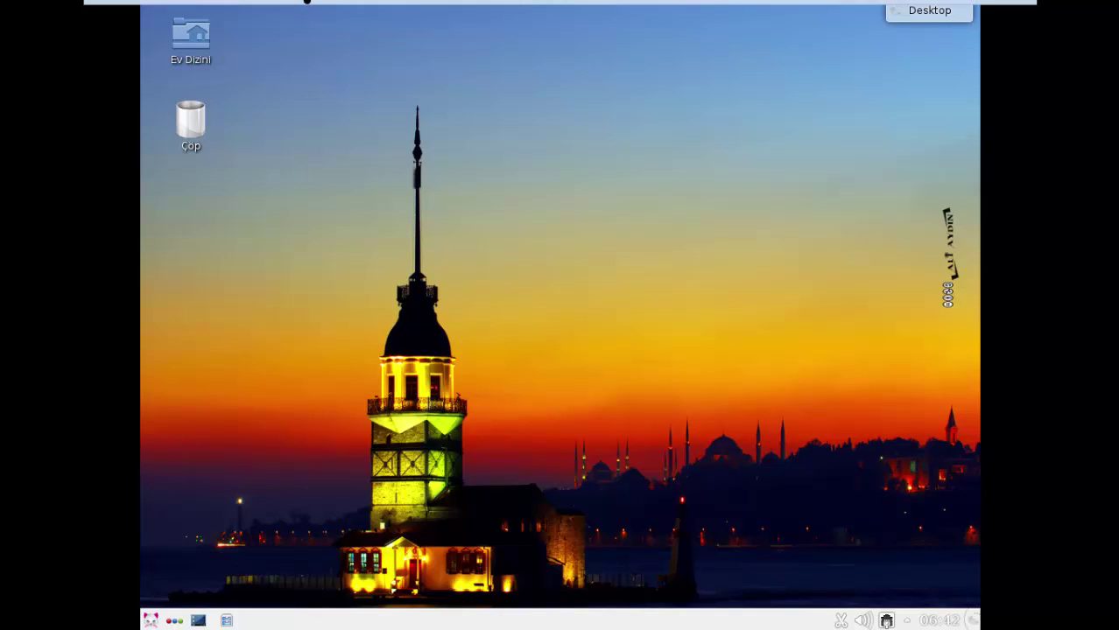
left_click(234, 11)
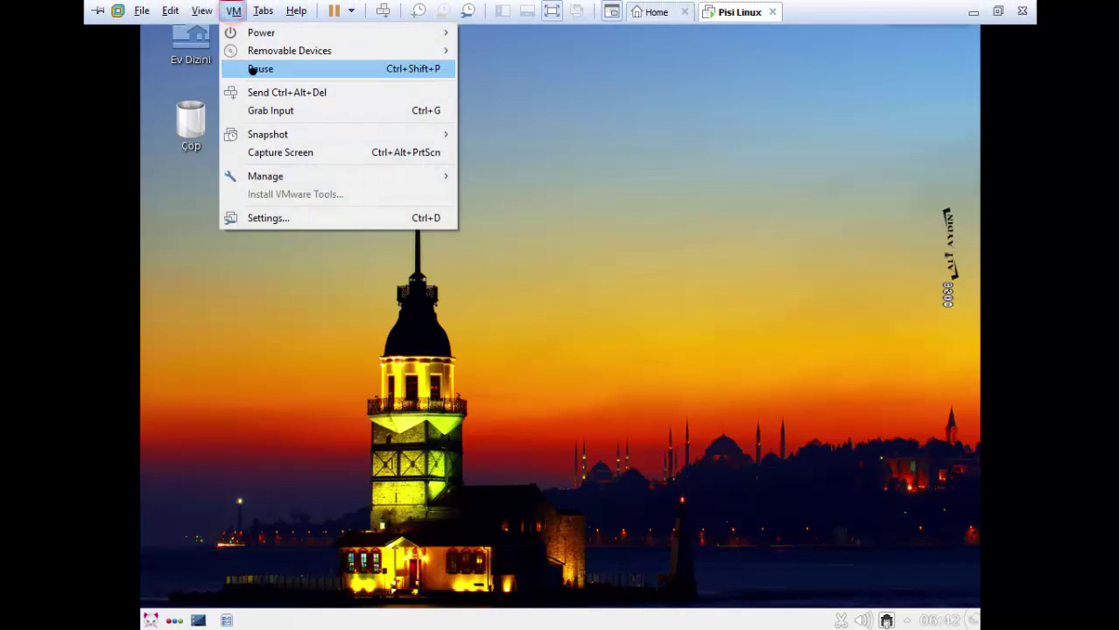
mouse_move(394, 51)
mouse_move(540, 52)
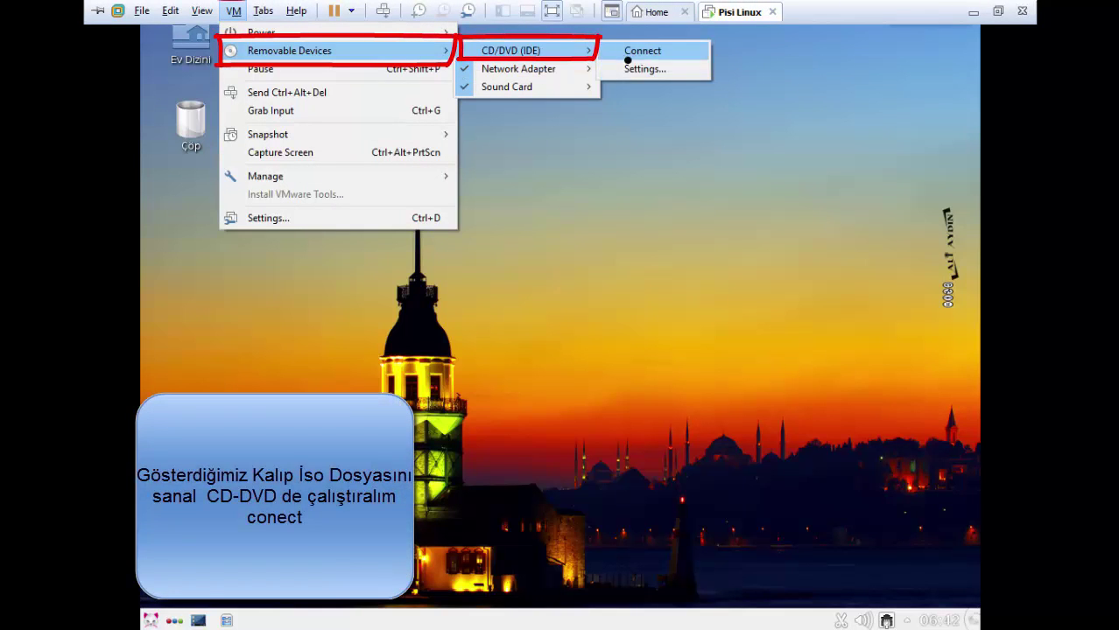
left_click(642, 50)
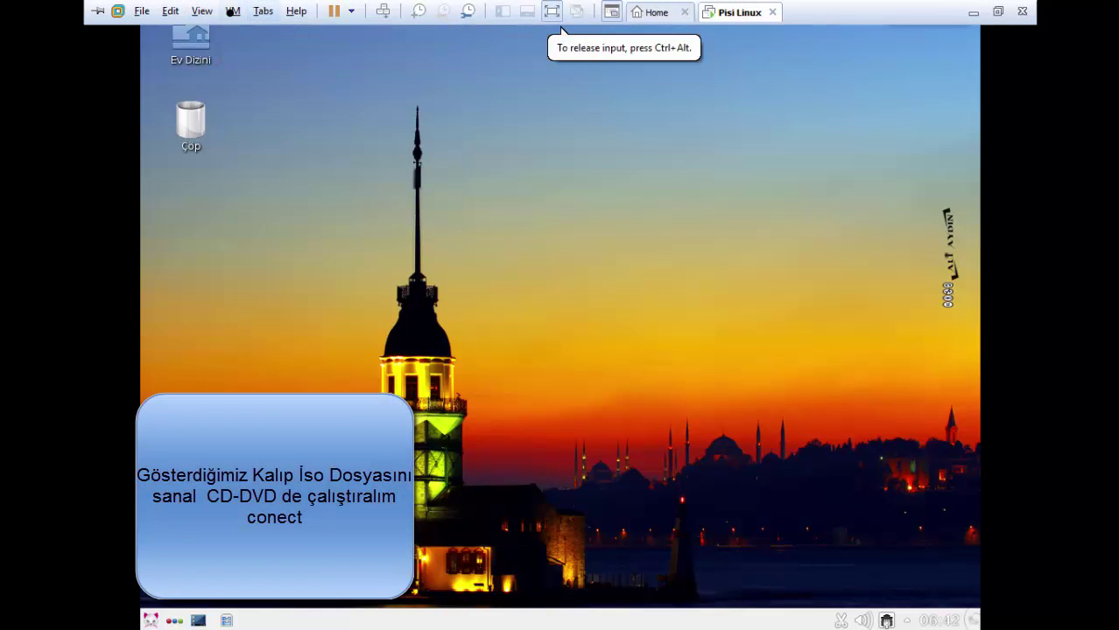
left_click(234, 11)
mouse_move(333, 50)
mouse_move(512, 51)
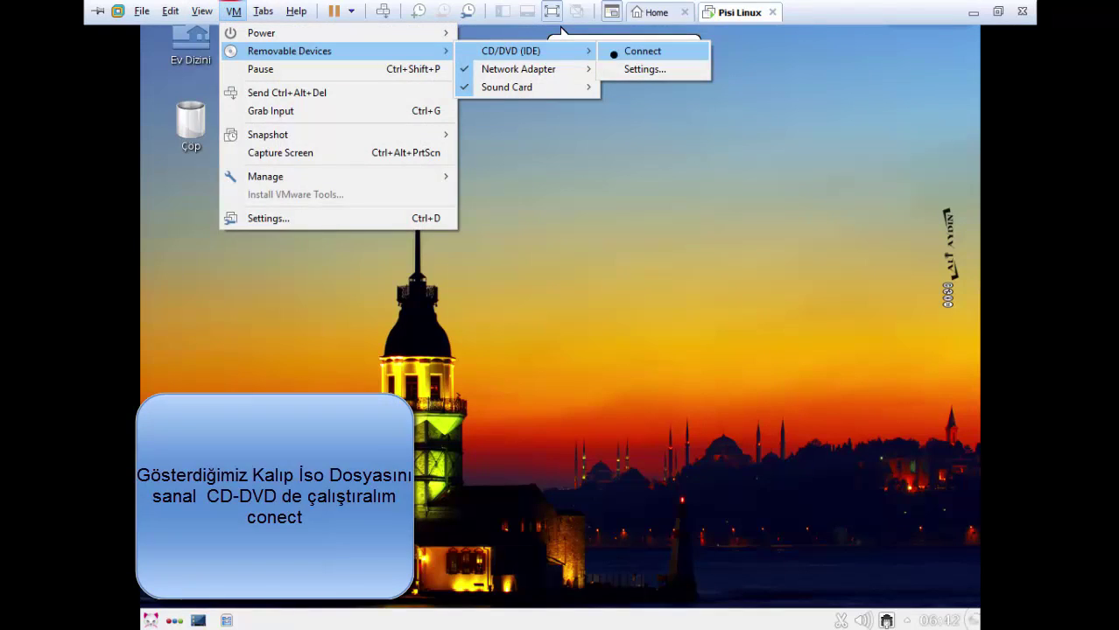
left_click(622, 51)
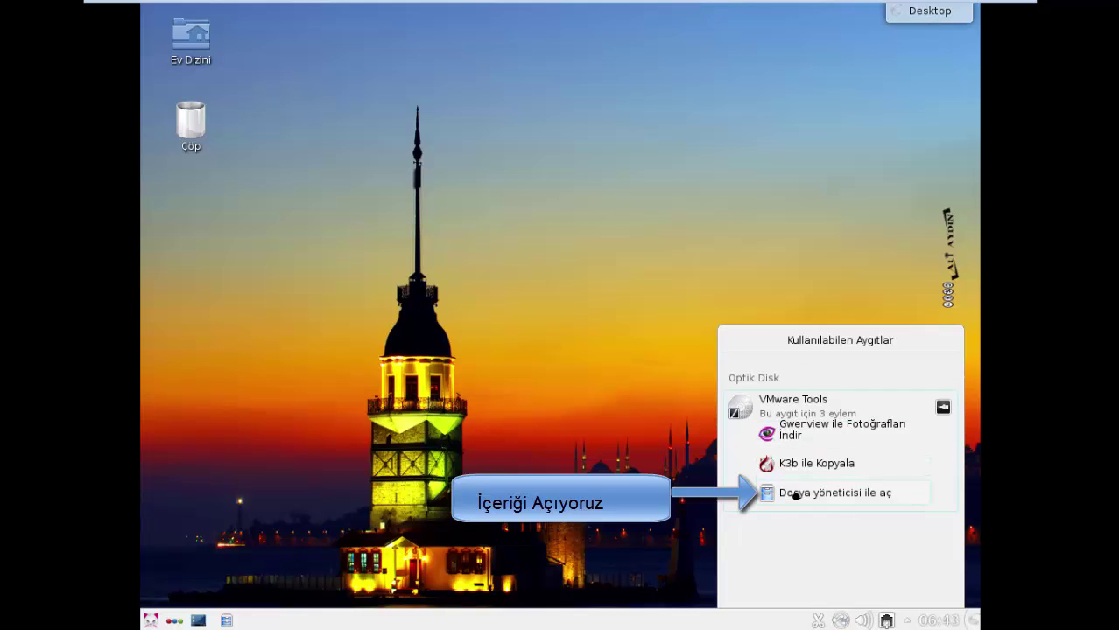
- Copy VMwareTools-10.0.1-3160059.tar.gz from the VMware Tools disc to the desktop with Buraya Kopyala
left_click(842, 491)
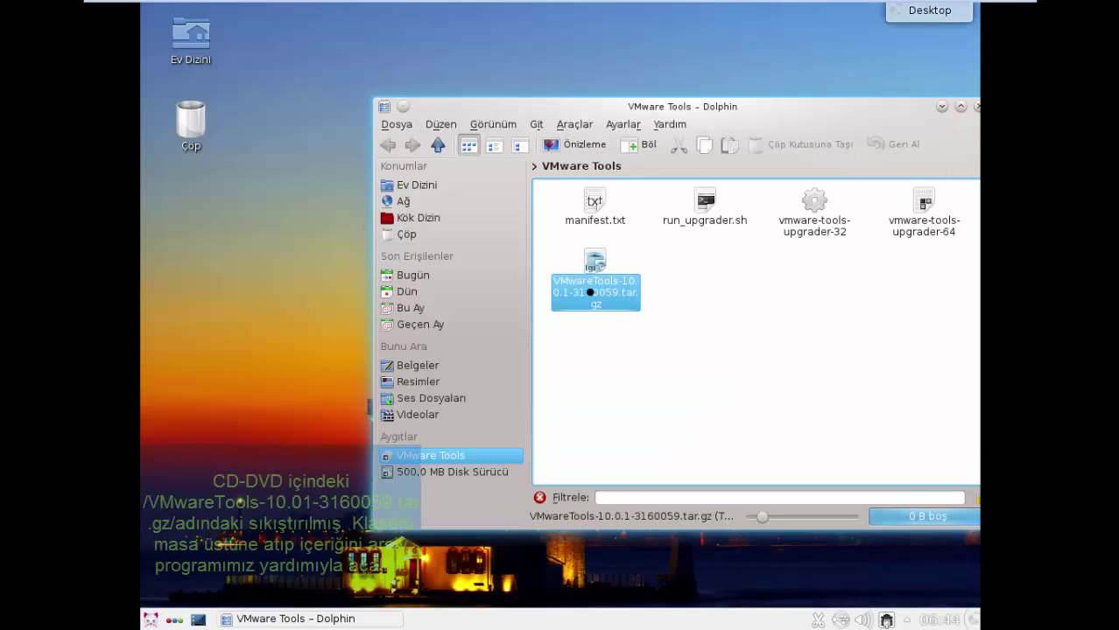
left_click(732, 264)
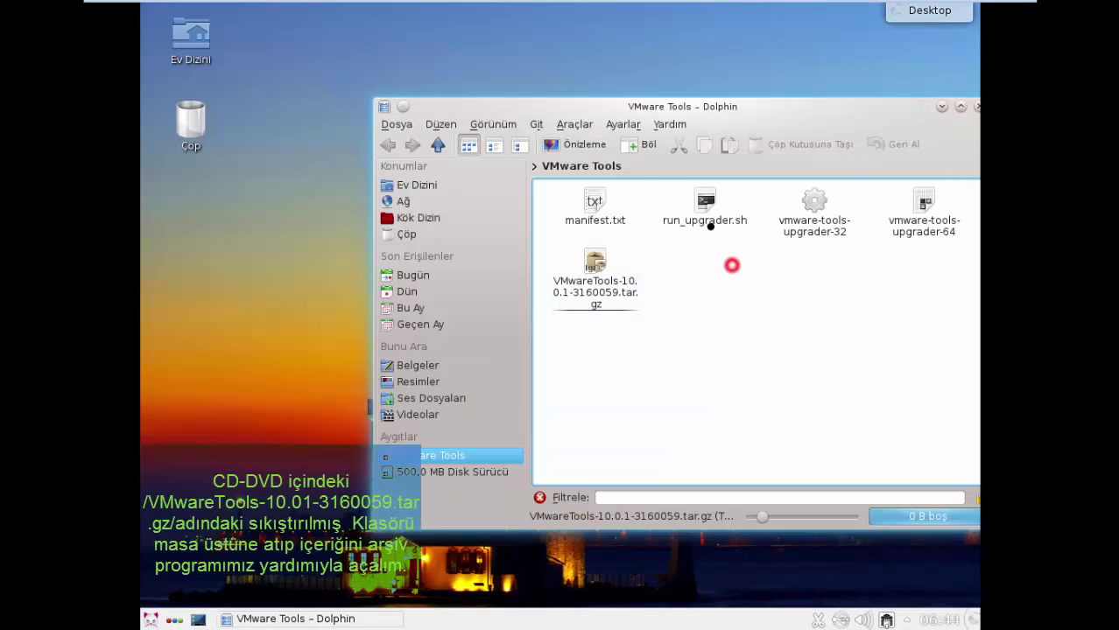
left_click_drag(642, 105, 646, 70)
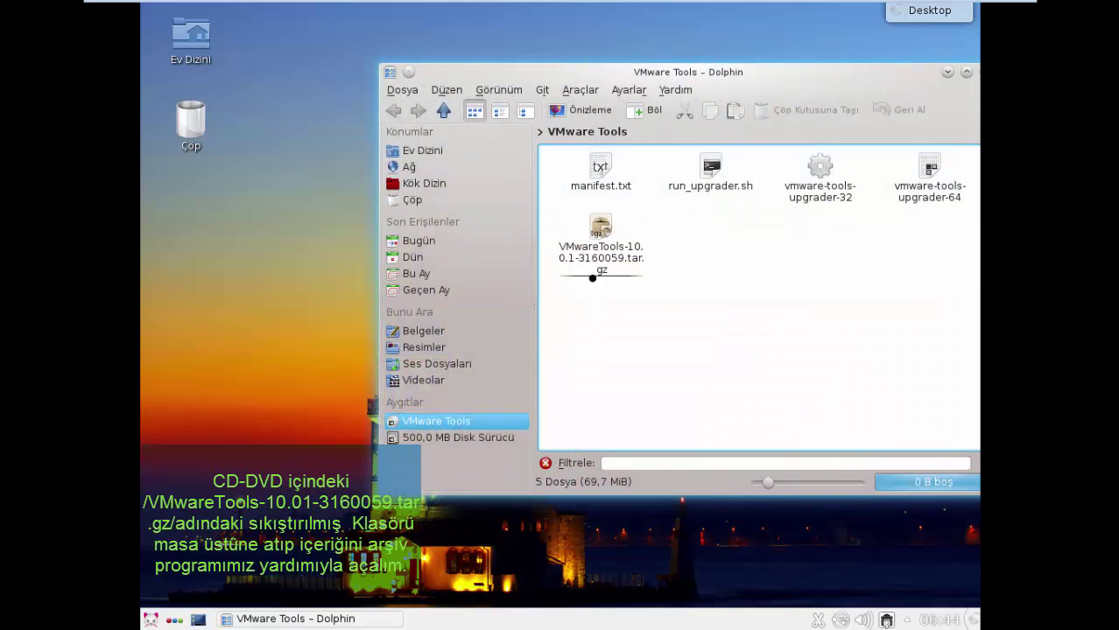
left_click_drag(592, 278, 216, 256)
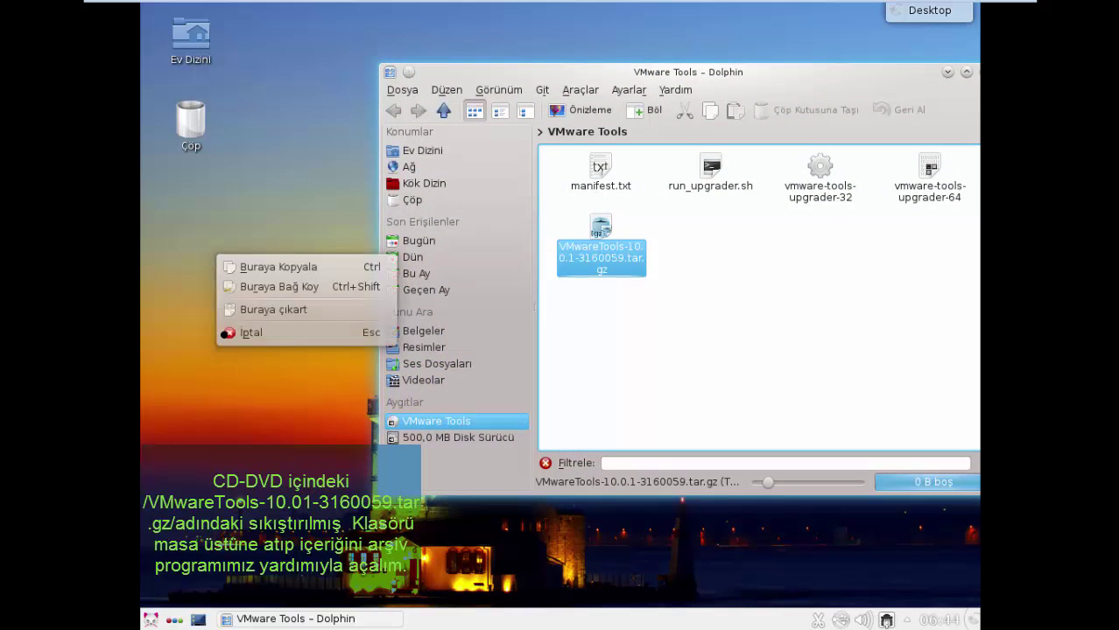
left_click(271, 266)
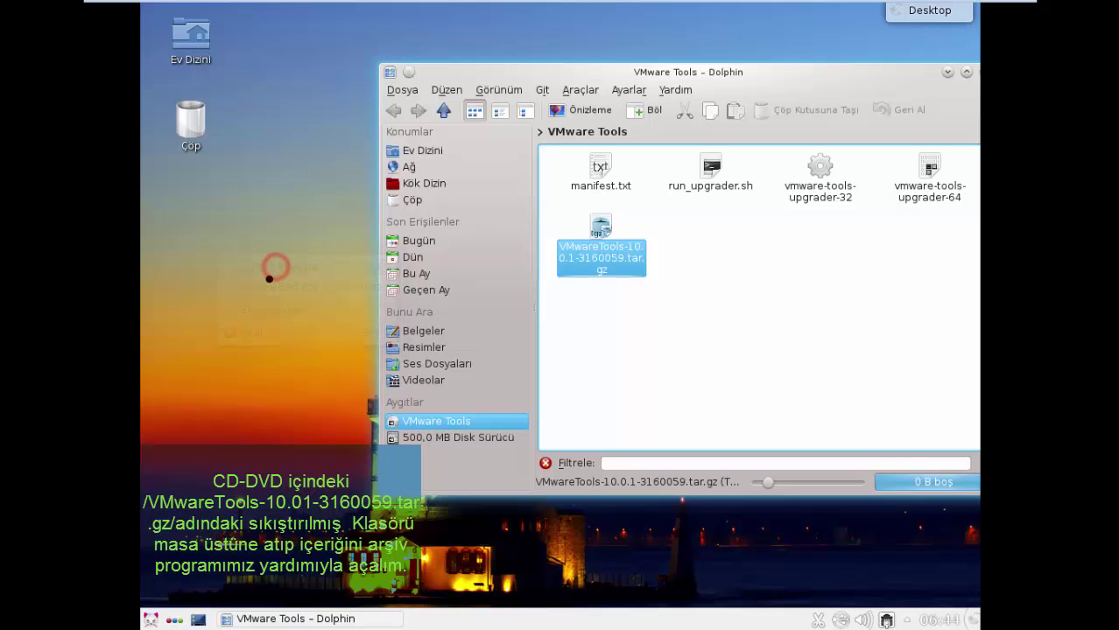
left_click(270, 278)
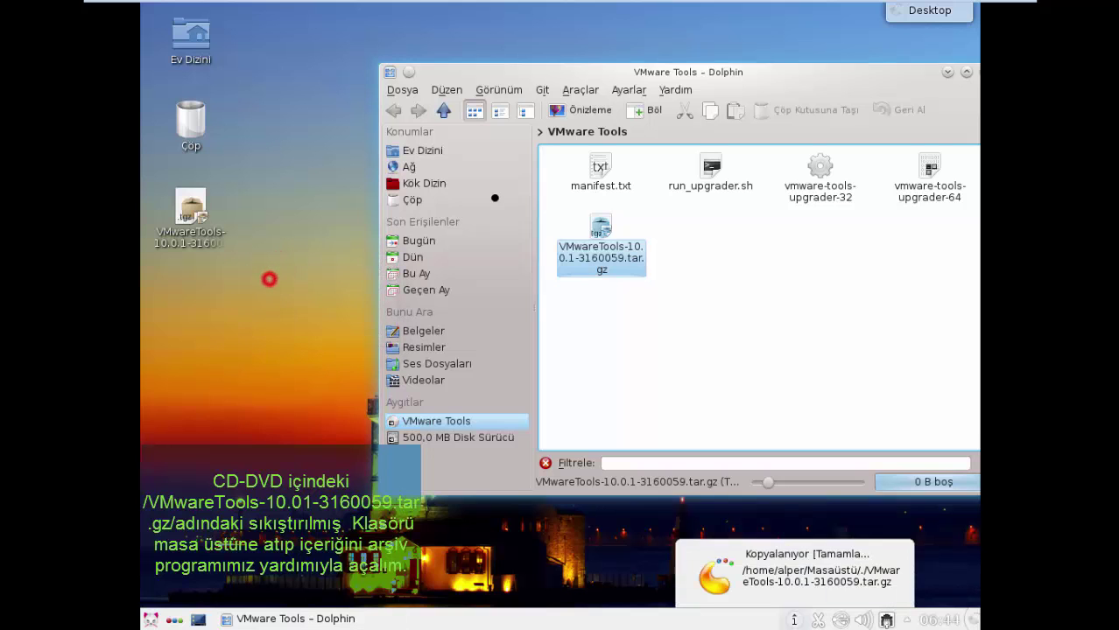
- Close the Dolphin window of the VMware Tools disc and dismiss the copy notification
left_click(831, 83)
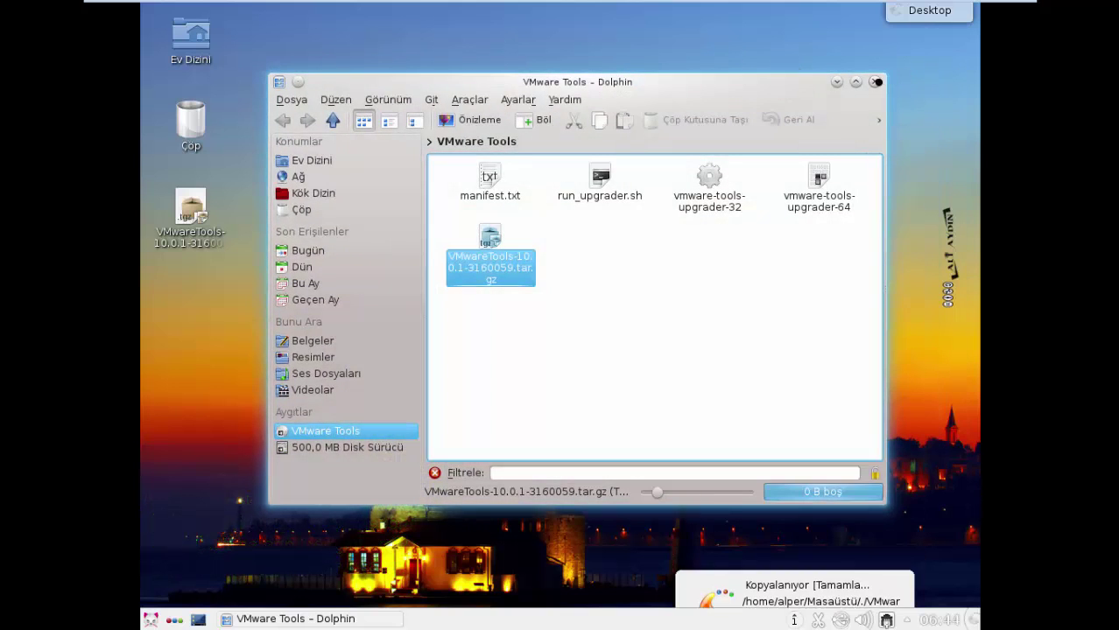
left_click(875, 80)
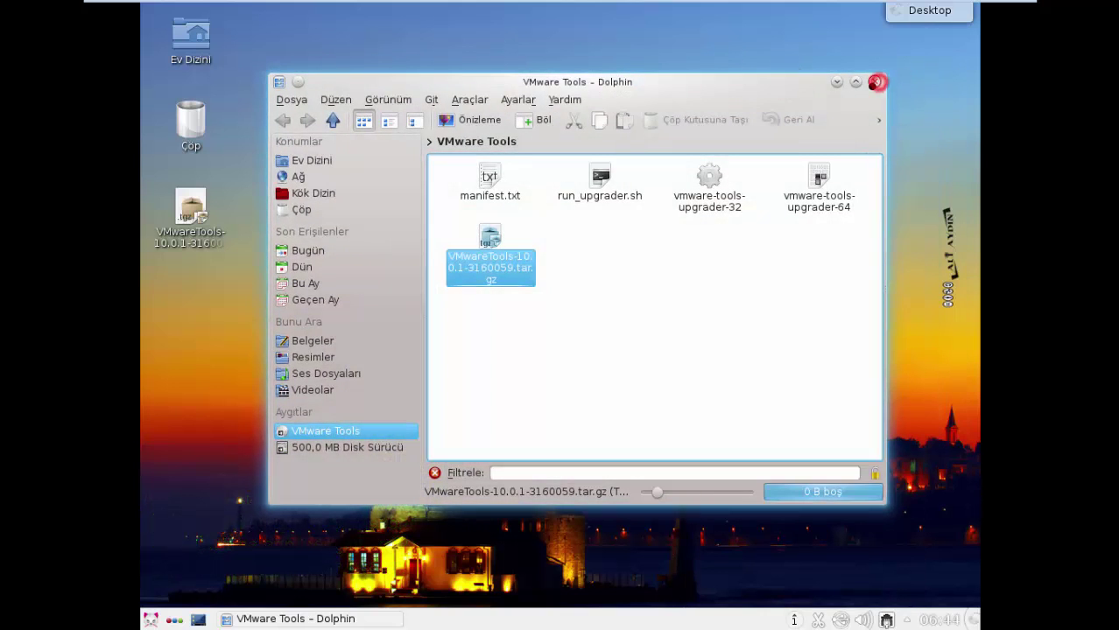
left_click(797, 620)
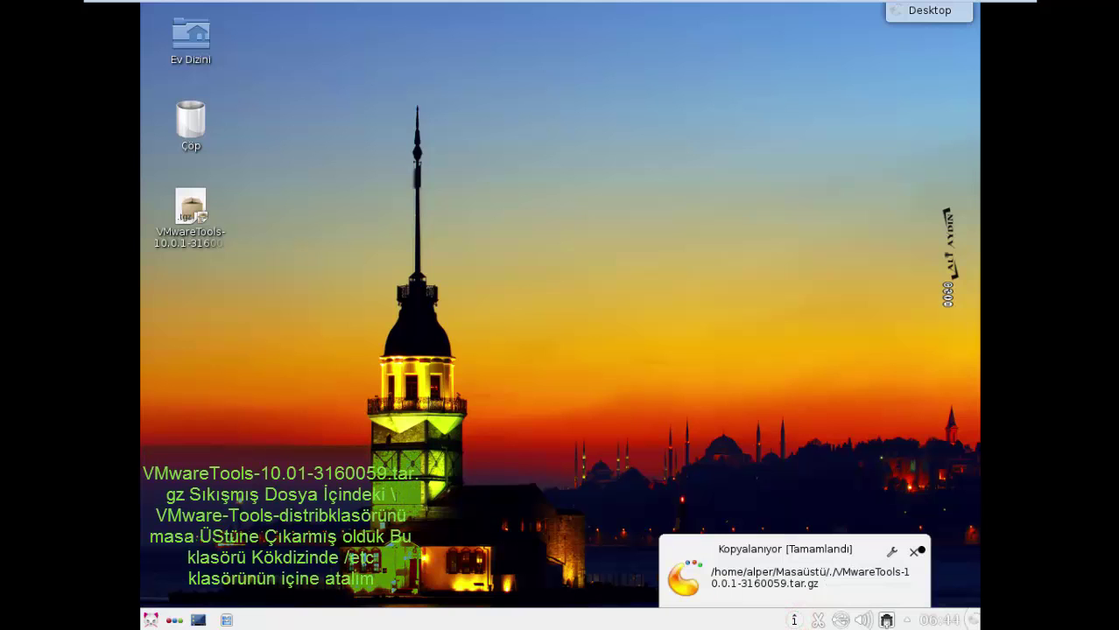
left_click(915, 553)
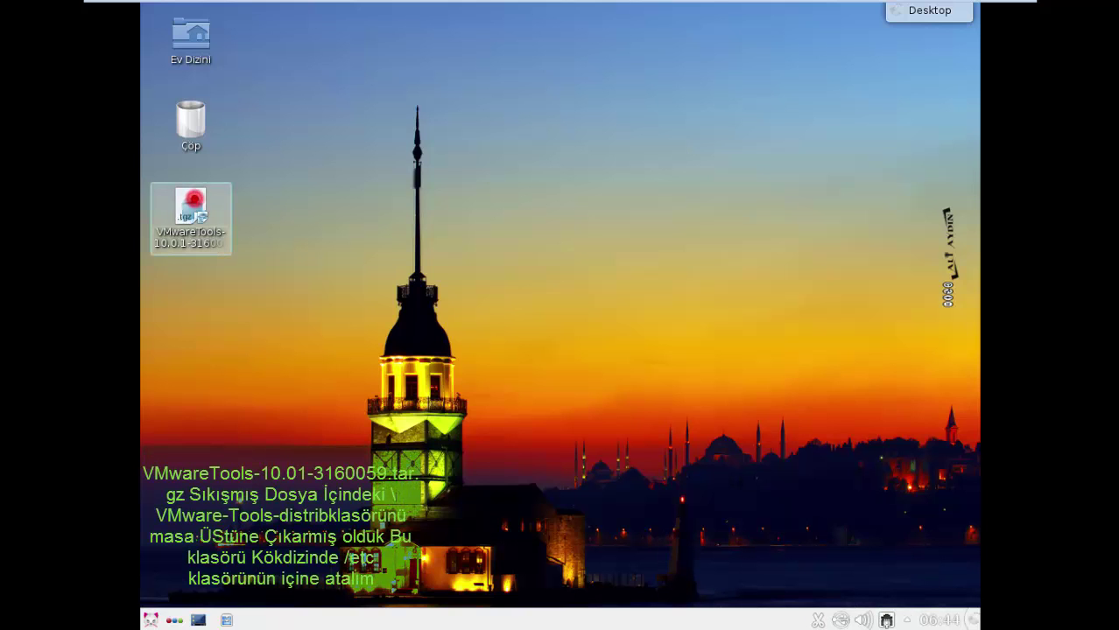
- Open the tar.gz in Ark and drag vmware-tools-distrib out onto the desktop
left_click(212, 219)
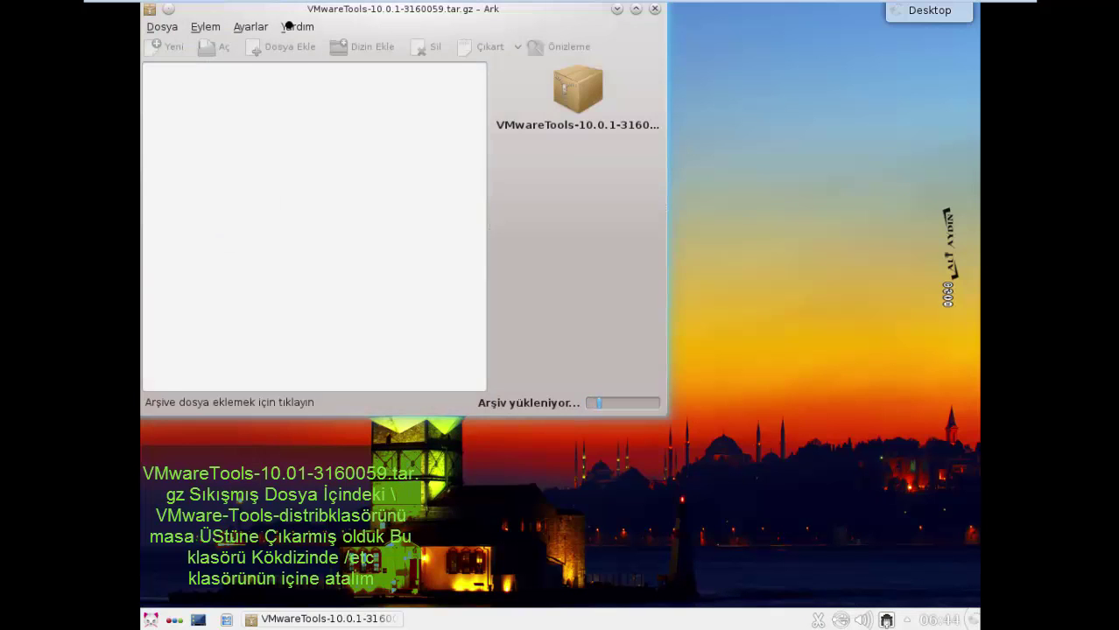
left_click_drag(302, 11, 644, 54)
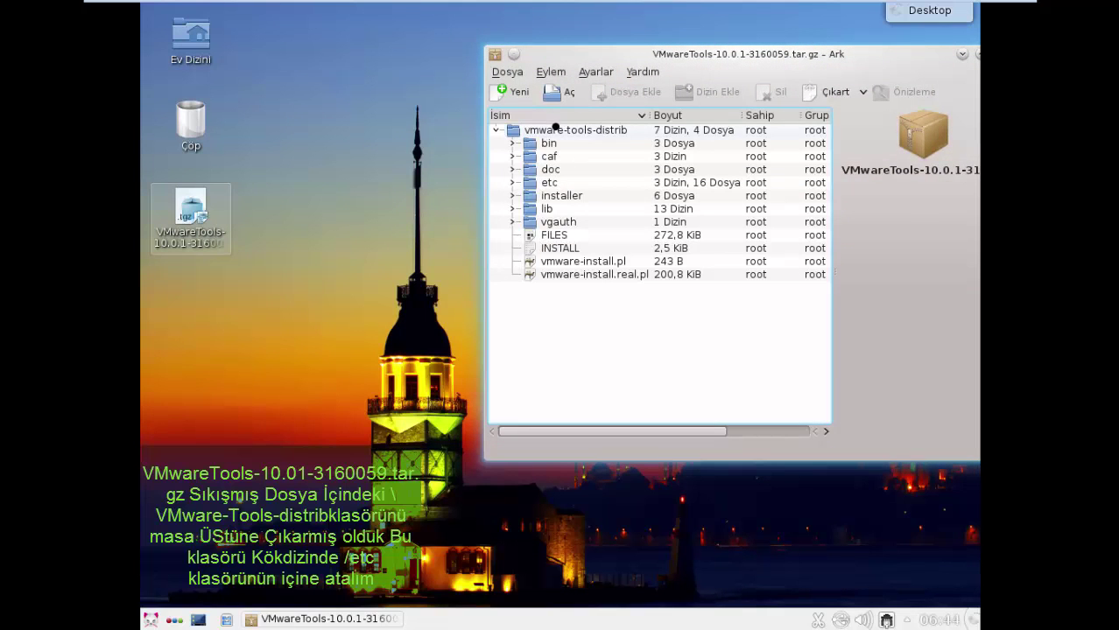
left_click(555, 129)
left_click_drag(555, 129, 225, 332)
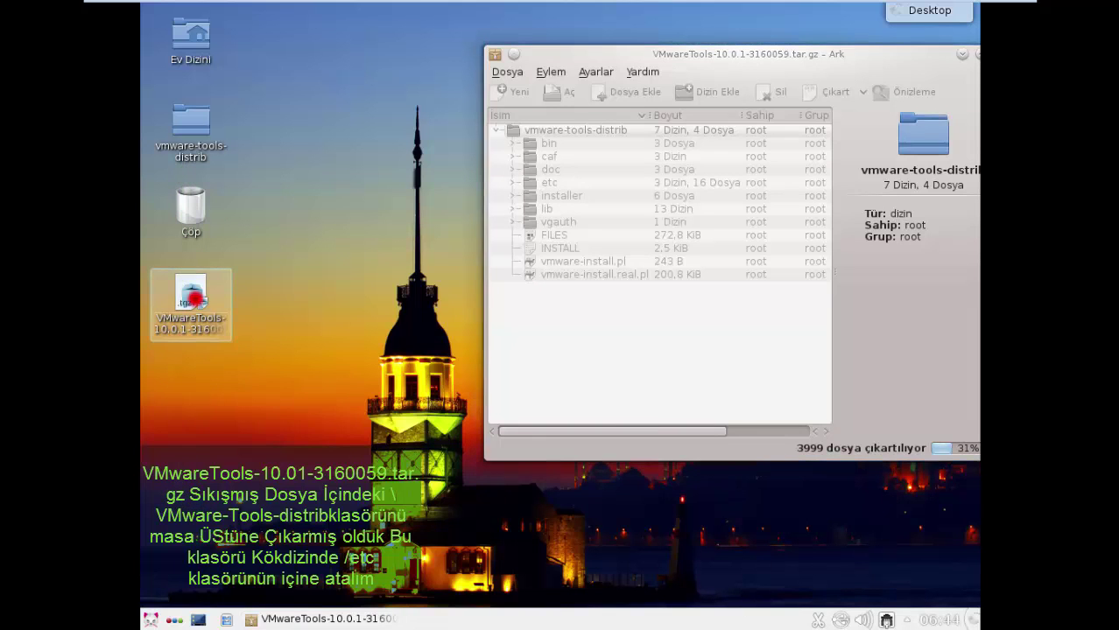
- Close the duplicate Ark window and open the extracted vmware-tools-distrib folder
left_click(191, 298)
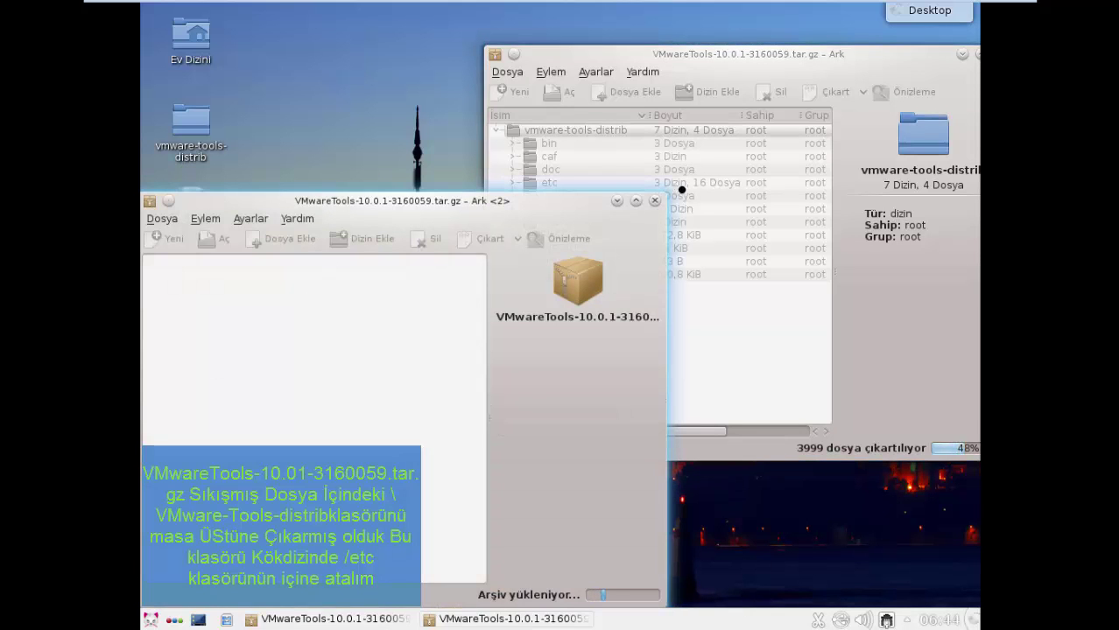
left_click(655, 202)
double_click(193, 120)
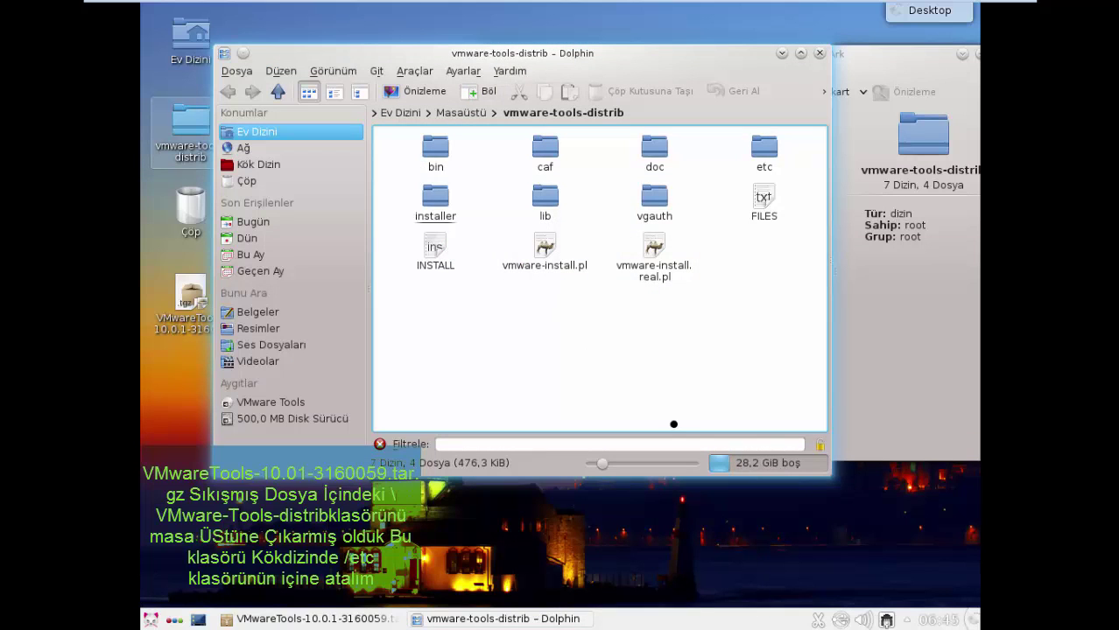
- Browse vmware-tools-distrib in Dolphin, inspecting vmware-install.pl and the folder's items
left_click(554, 260)
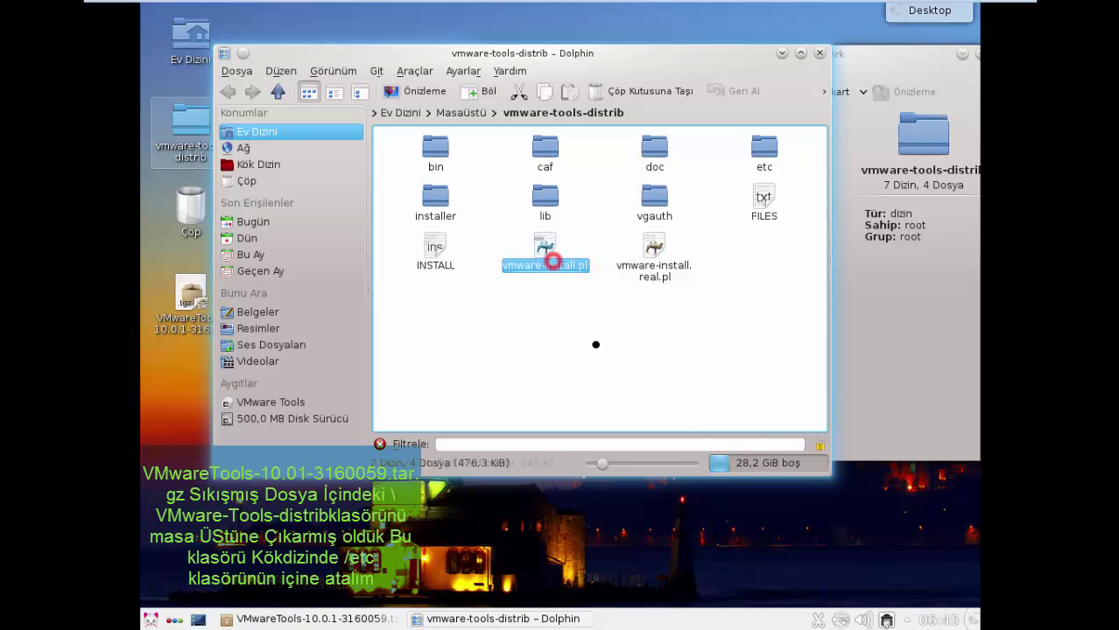
left_click(595, 345)
left_click_drag(801, 361, 373, 110)
left_click(646, 350)
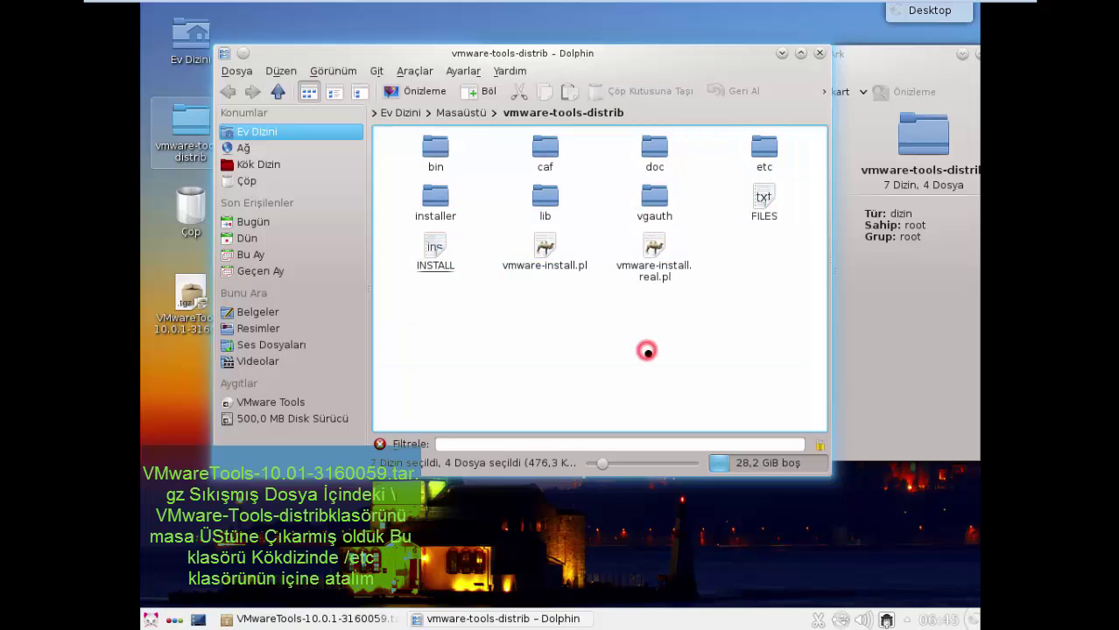
left_click(543, 256)
left_click(566, 334)
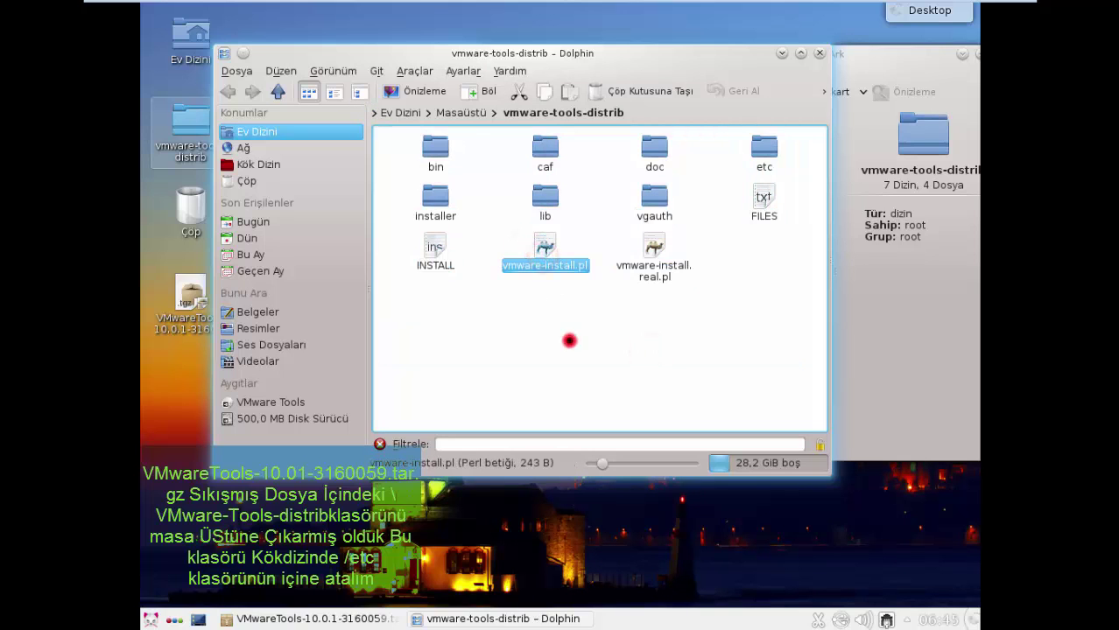
- Close the Ark and Dolphin windows and nudge the archive icon on the desktop
left_click_drag(694, 70, 659, 155)
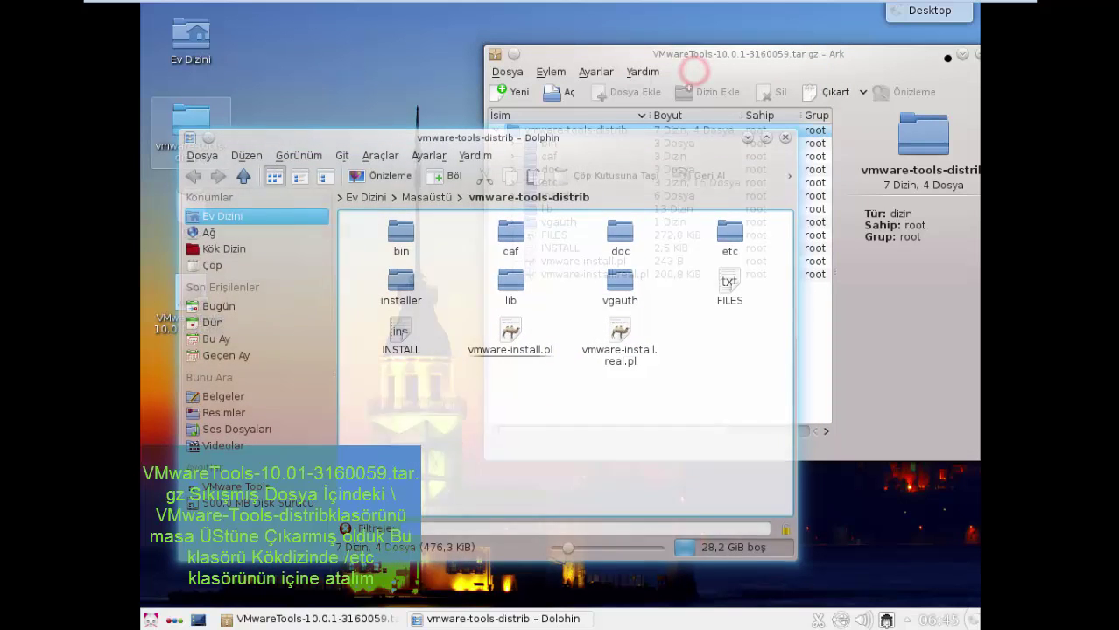
left_click(901, 70)
left_click_drag(903, 59, 698, 133)
left_click(796, 127)
left_click_drag(604, 137, 728, 91)
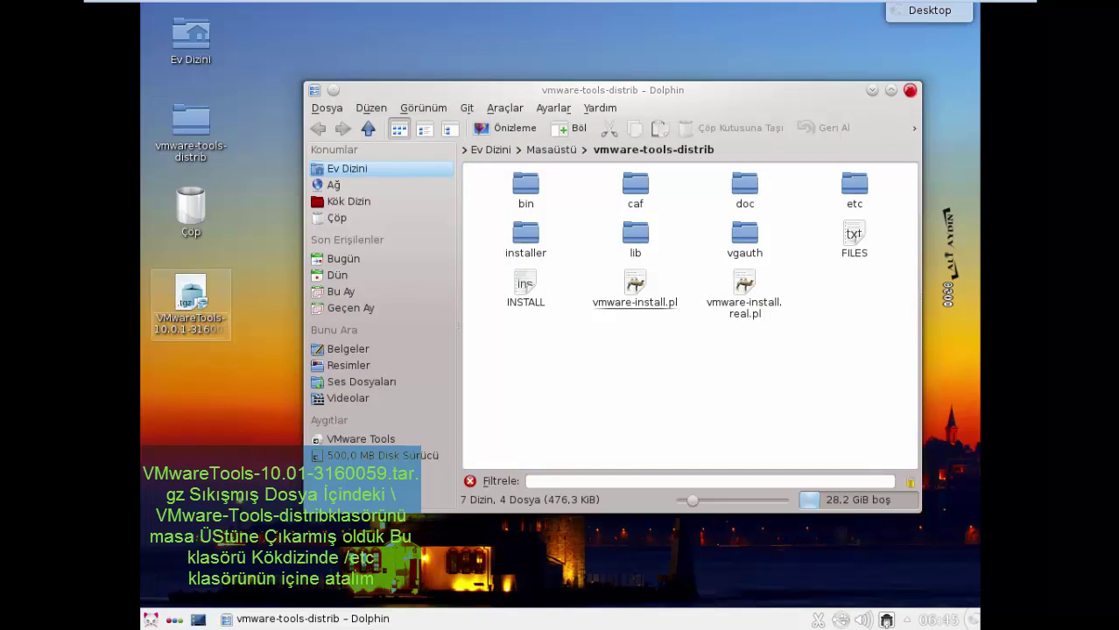
left_click(909, 90)
left_click(298, 306)
mouse_move(180, 295)
left_mouse_down()
mouse_move(211, 315)
mouse_move(192, 299)
left_mouse_up()
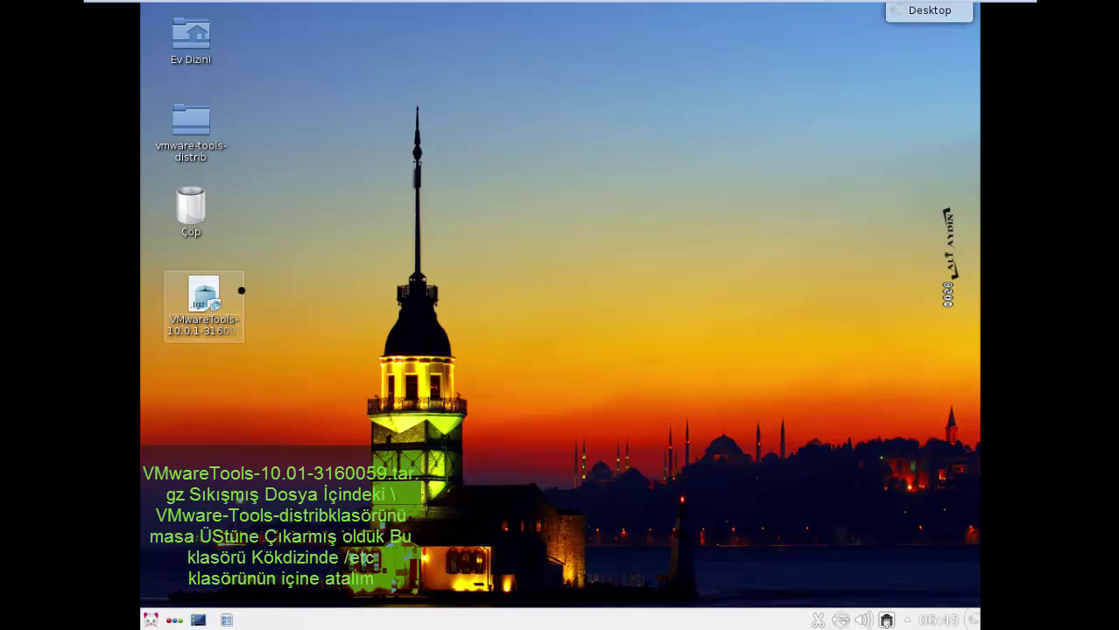
- Move the VMwareTools tar.gz archive to the trash with Çöp Kutusuna Taşı
right_click(195, 313)
mouse_move(224, 528)
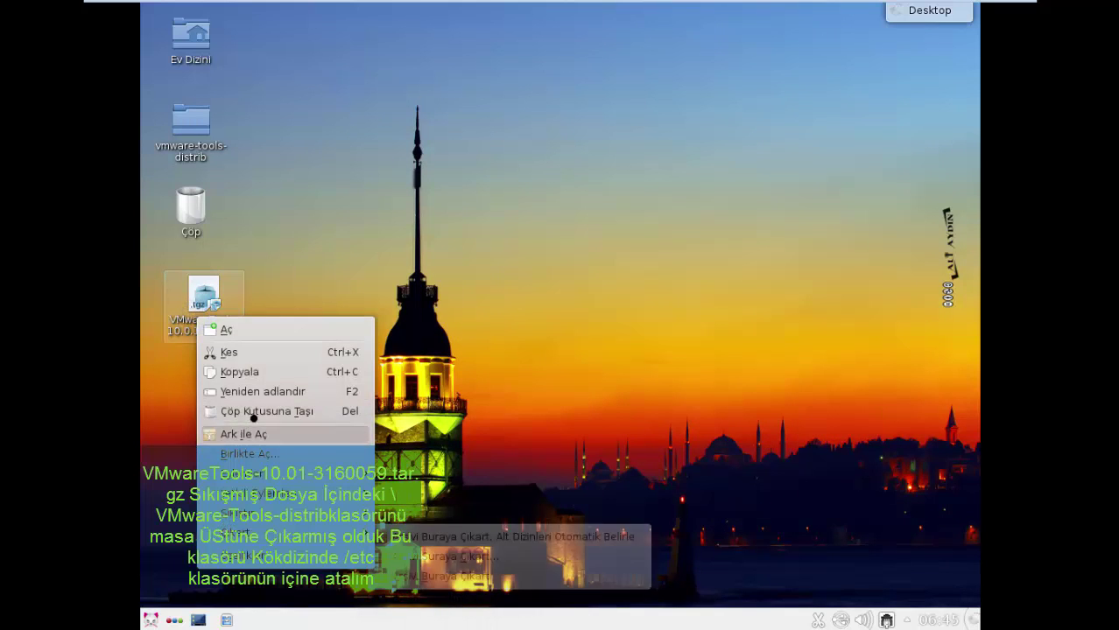
left_click(254, 411)
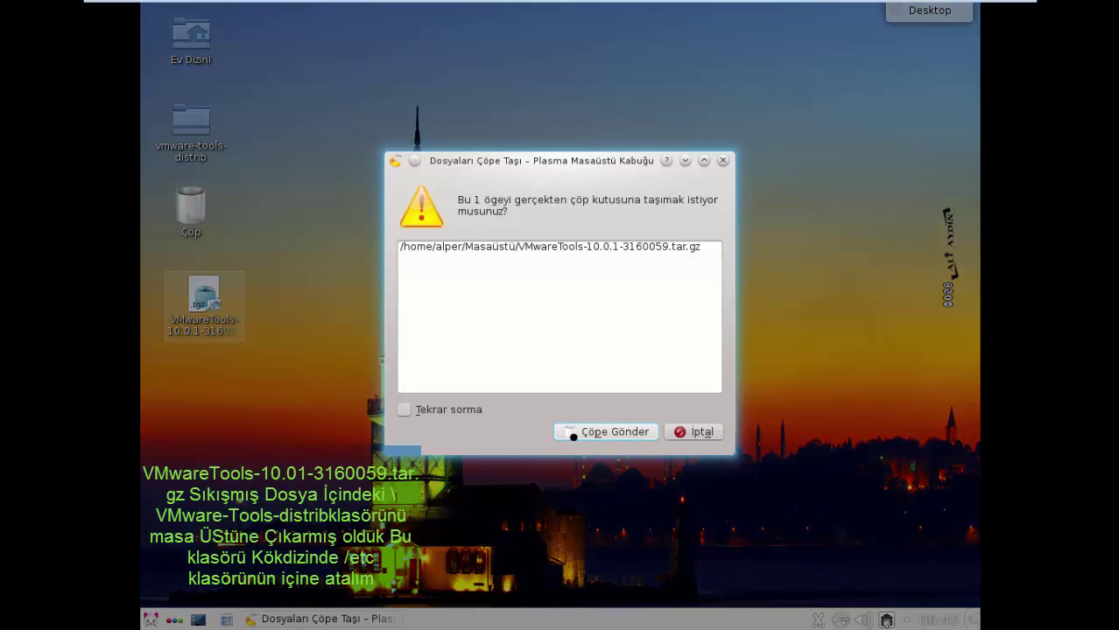
left_click(573, 432)
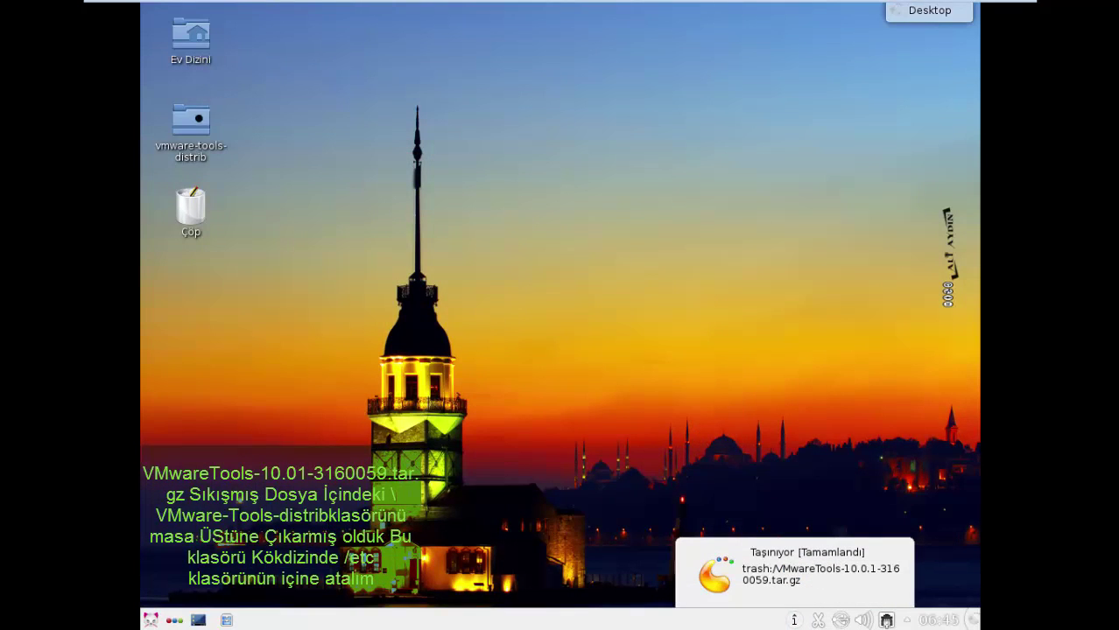
- Move vmware-tools-distrib into /tmp with Buraya Taşı and open it in Dolphin
left_click_drag(192, 123, 492, 144)
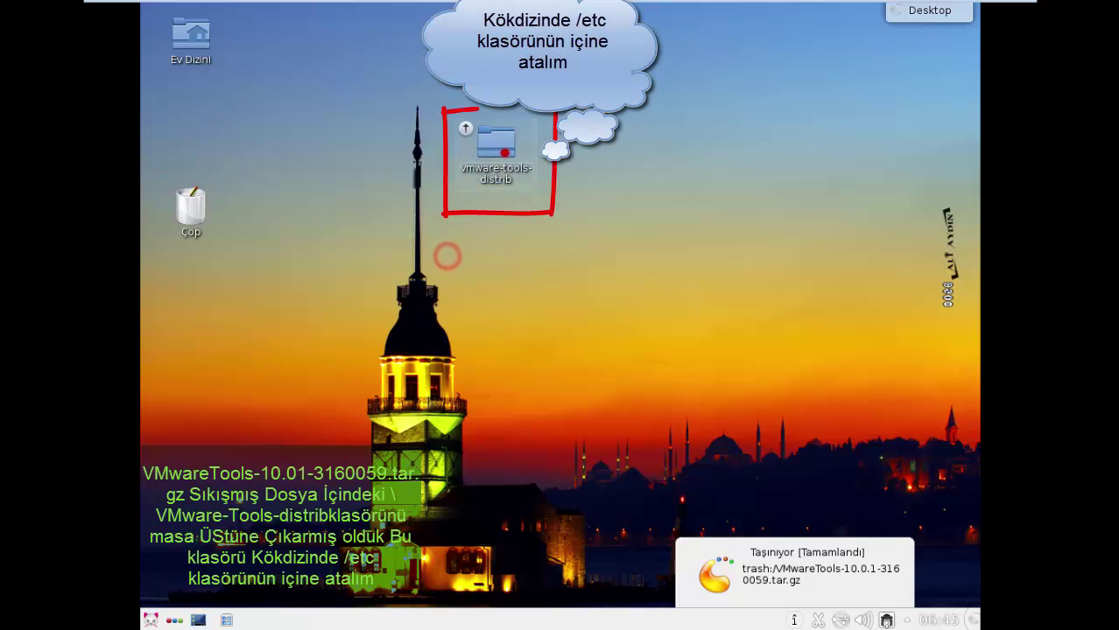
right_click(498, 149)
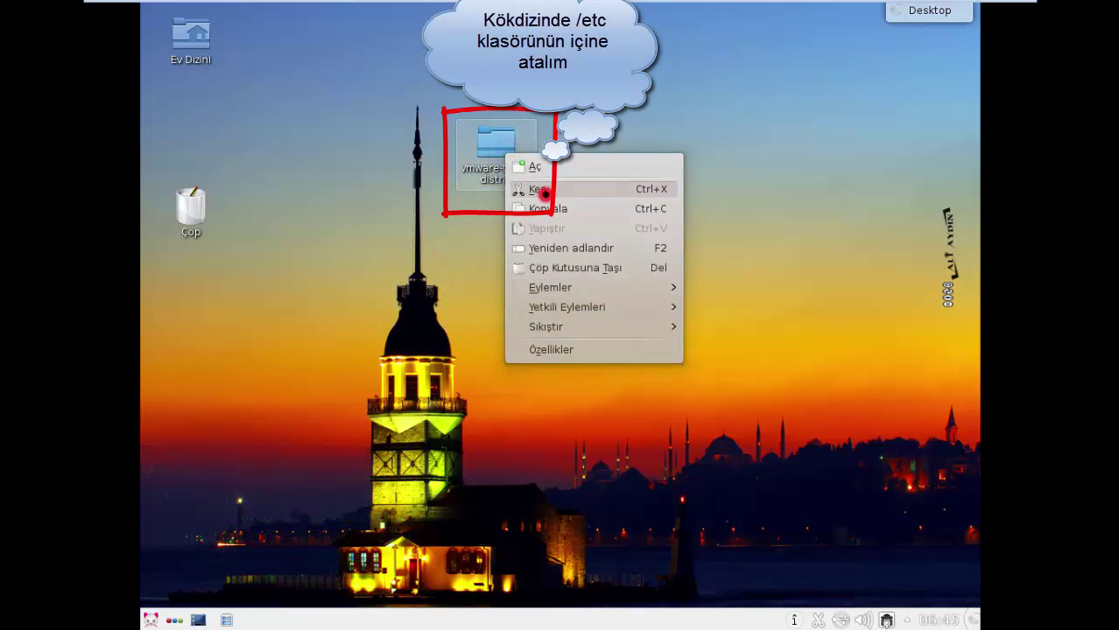
left_click(543, 190)
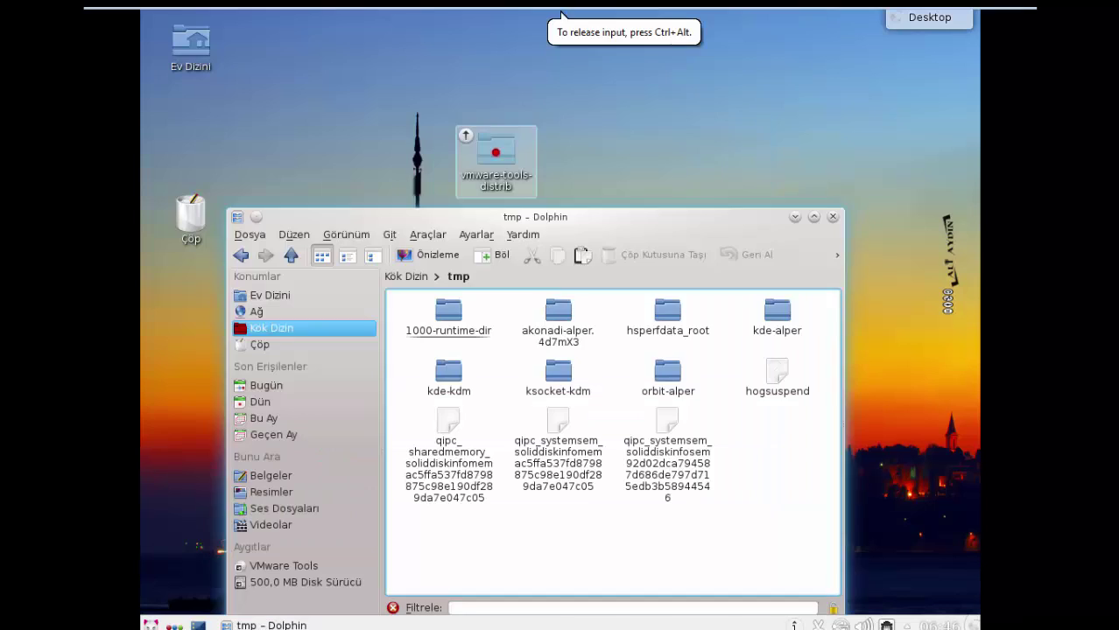
left_click_drag(495, 152, 769, 462)
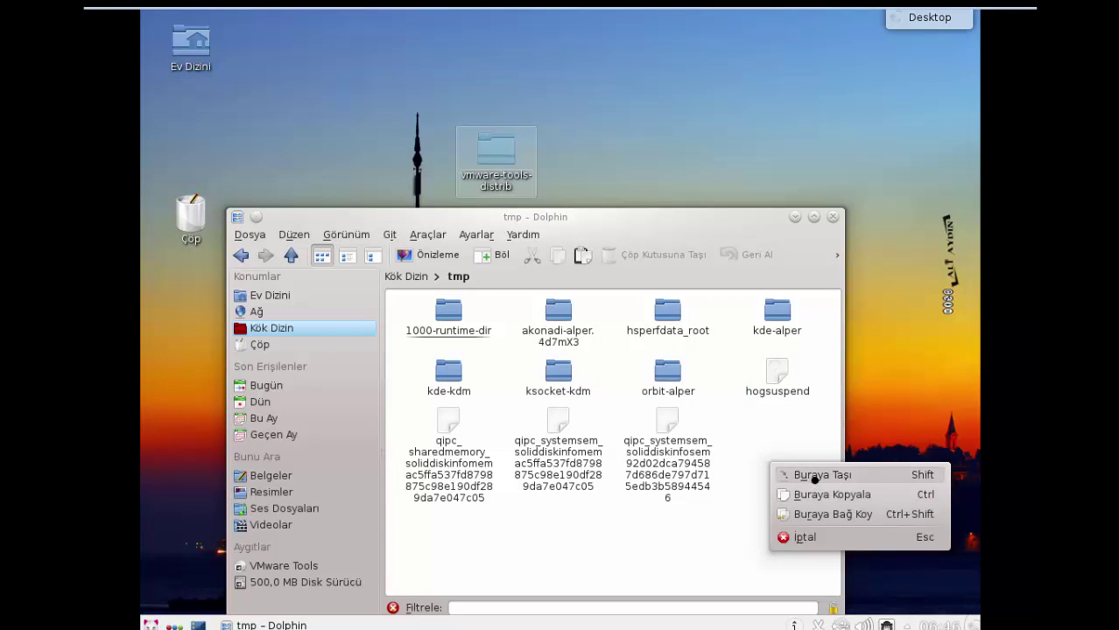
left_click(814, 475)
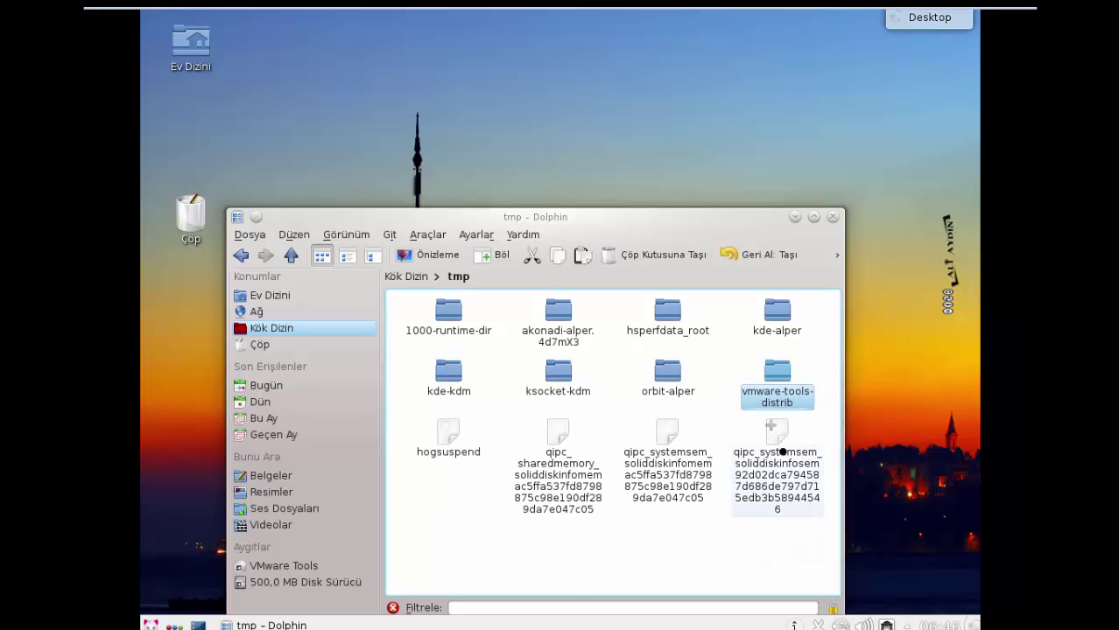
left_click(729, 354)
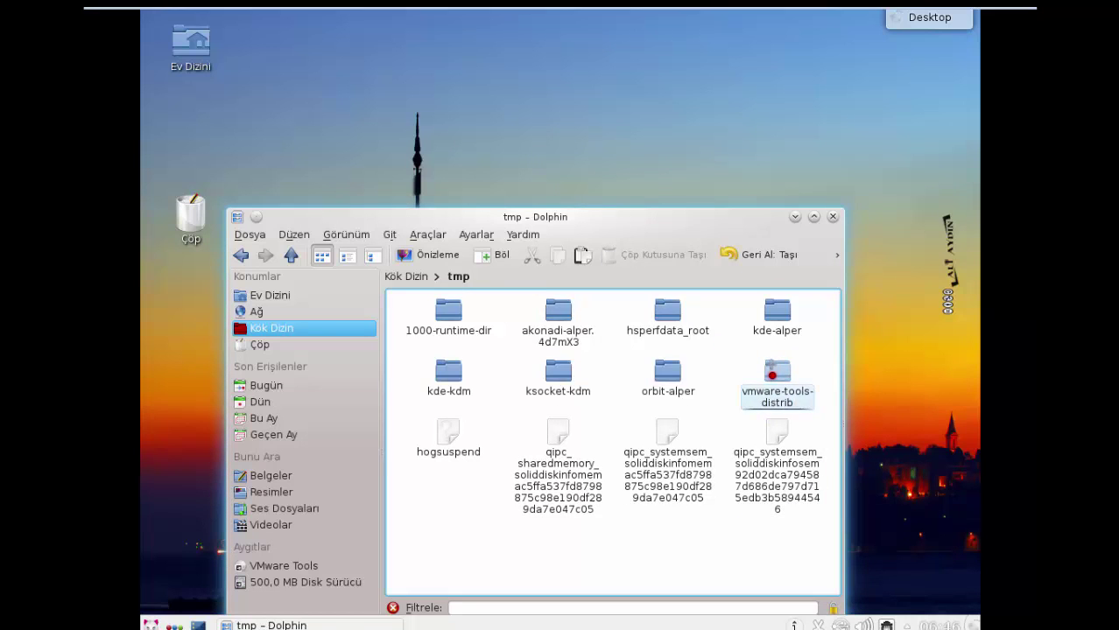
left_click(771, 375)
left_click(540, 423)
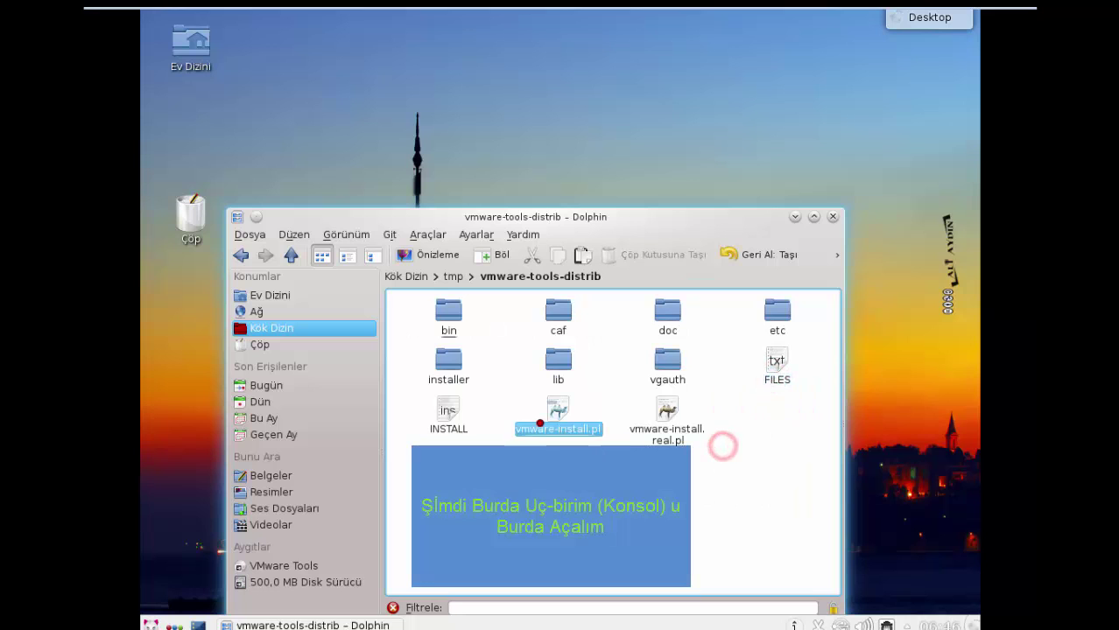
- Open a root terminal in vmware-tools-distrib via Uçbirimi Burada Aç, entering the root password
left_click(599, 545)
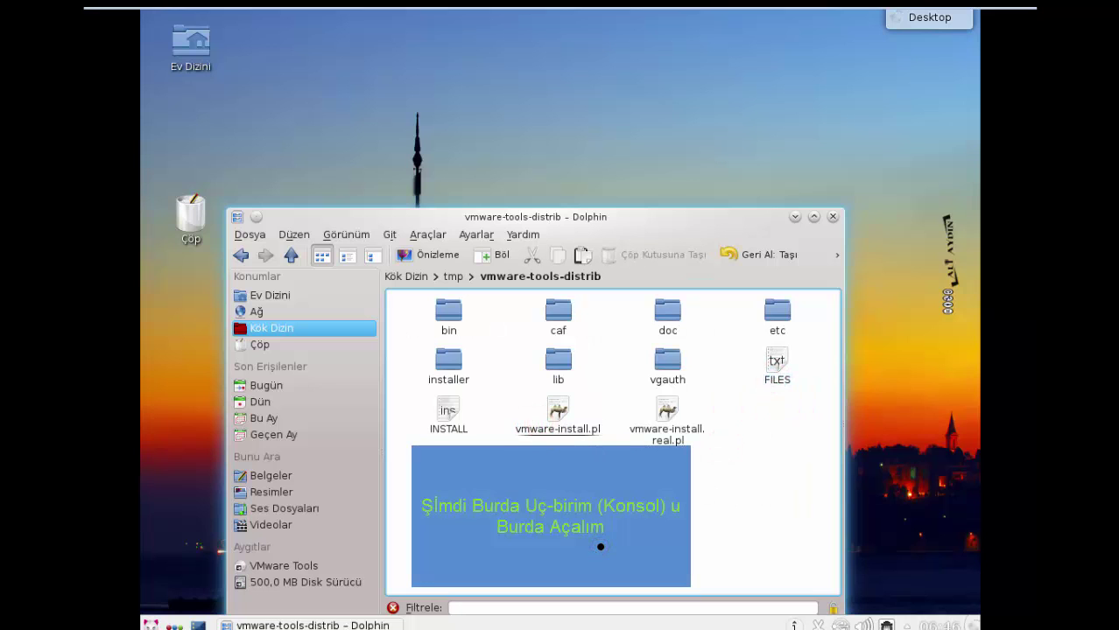
right_click(586, 520)
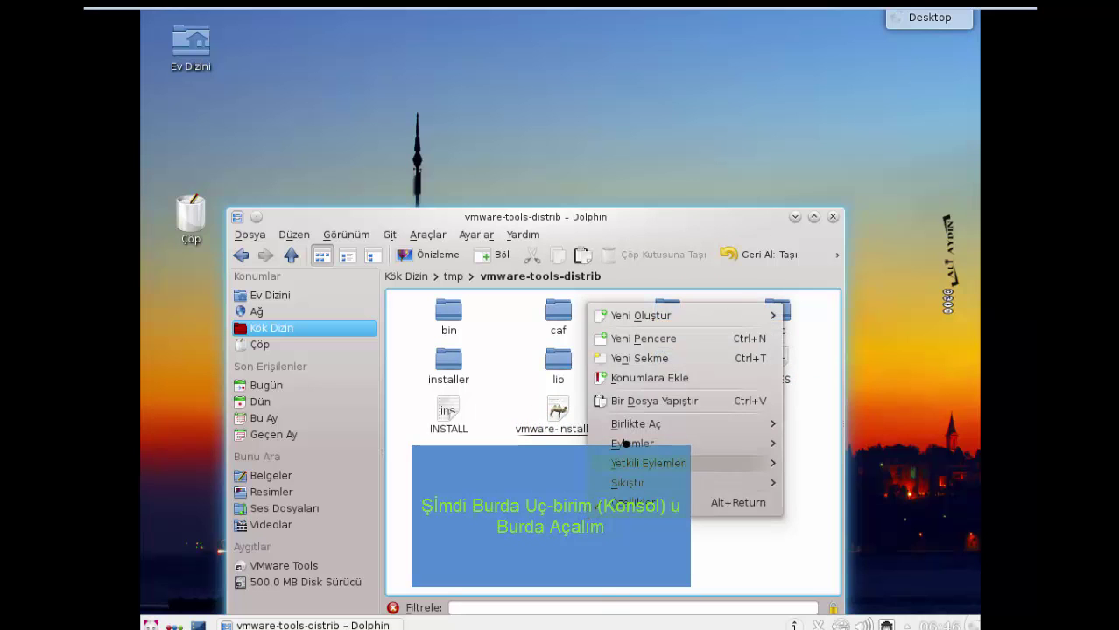
mouse_move(623, 461)
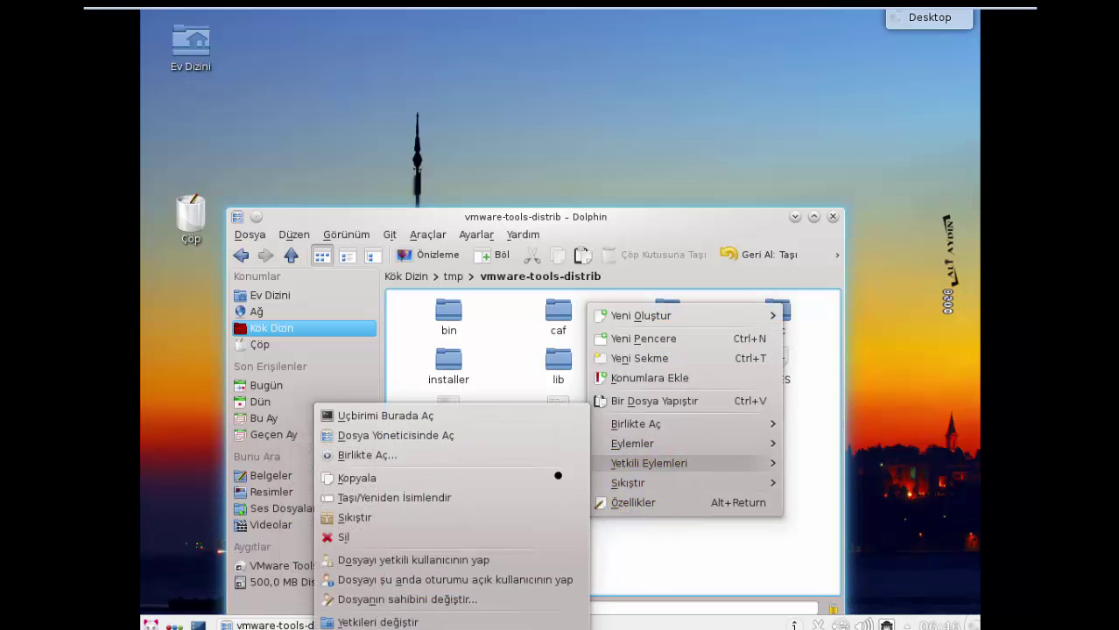
left_click(472, 417)
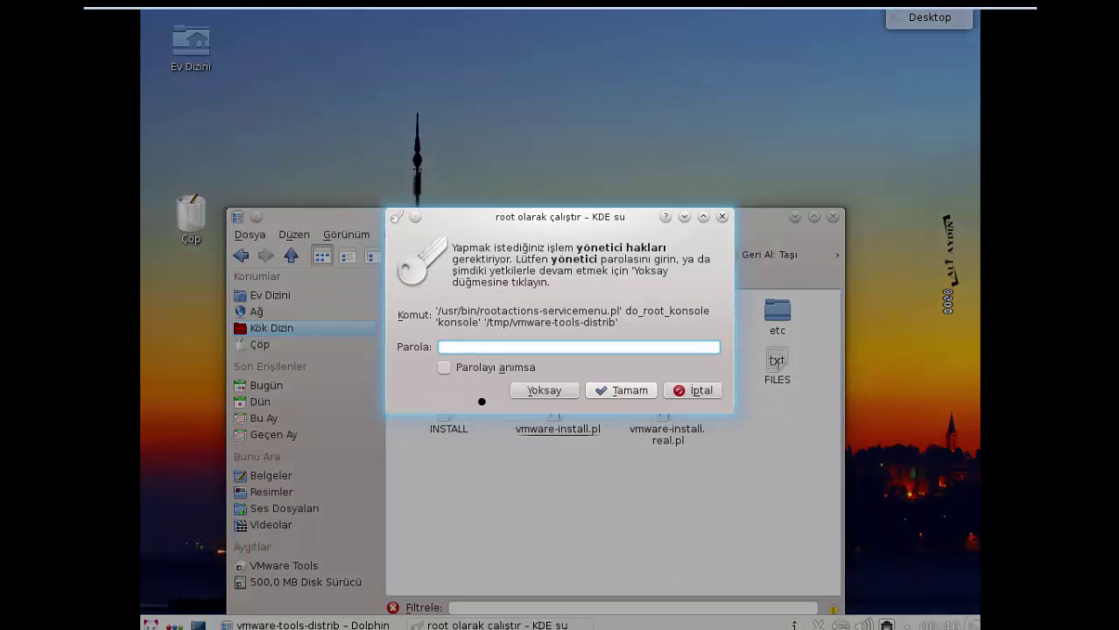
type("*****")
key("Return")
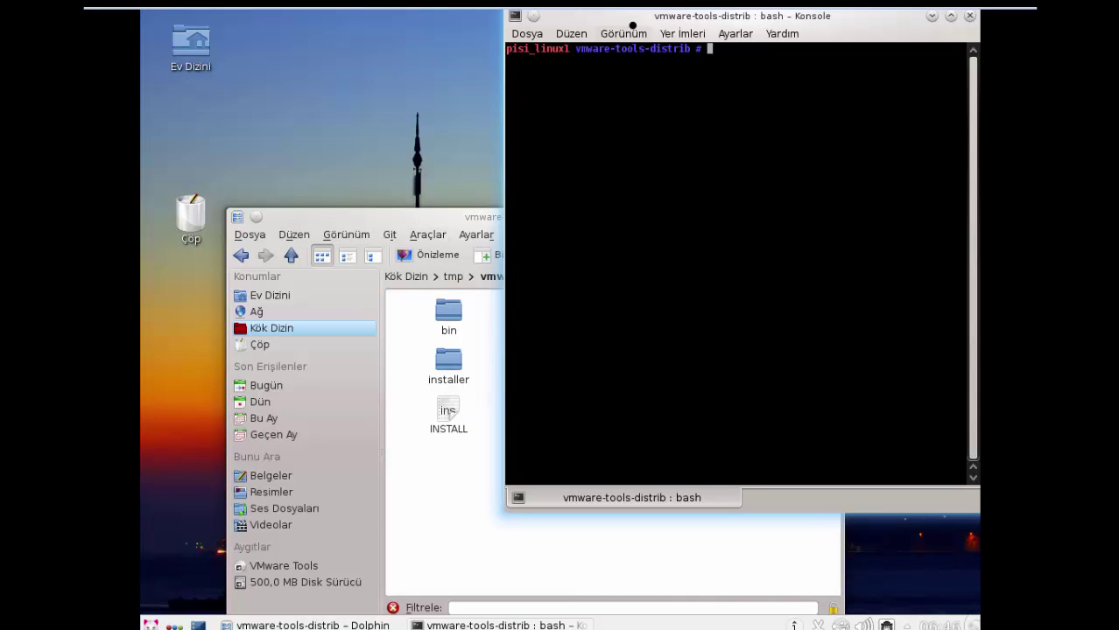
- Arrange the terminal and Dolphin windows and list the folder with ls
left_click_drag(637, 20, 705, 146)
left_click_drag(492, 218, 357, 94)
left_click_drag(794, 152, 712, 82)
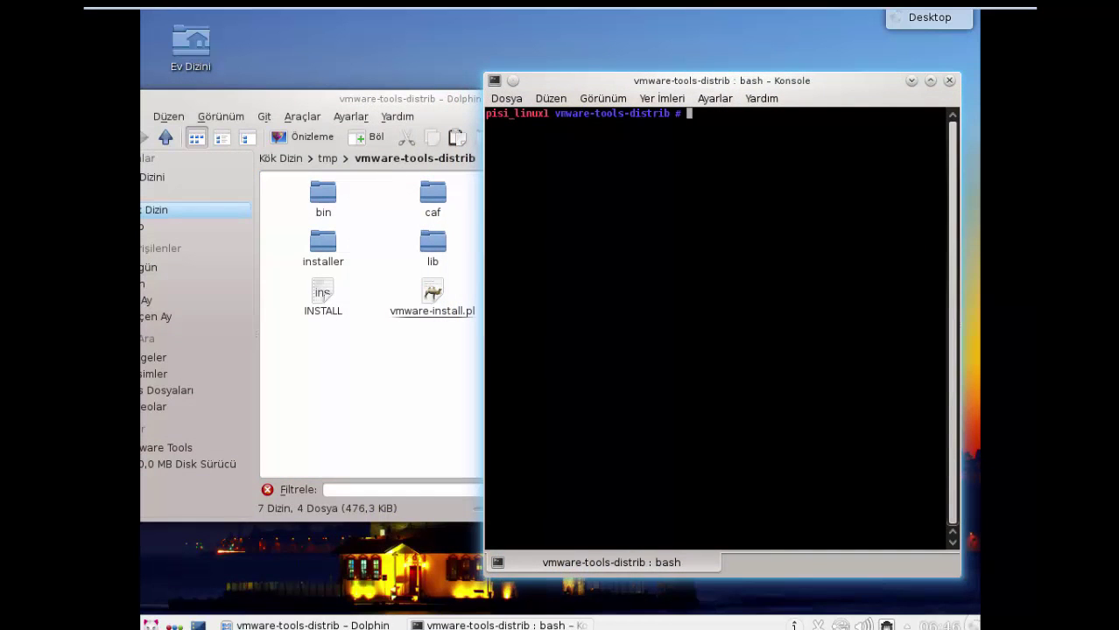
type("ls")
key("Return")
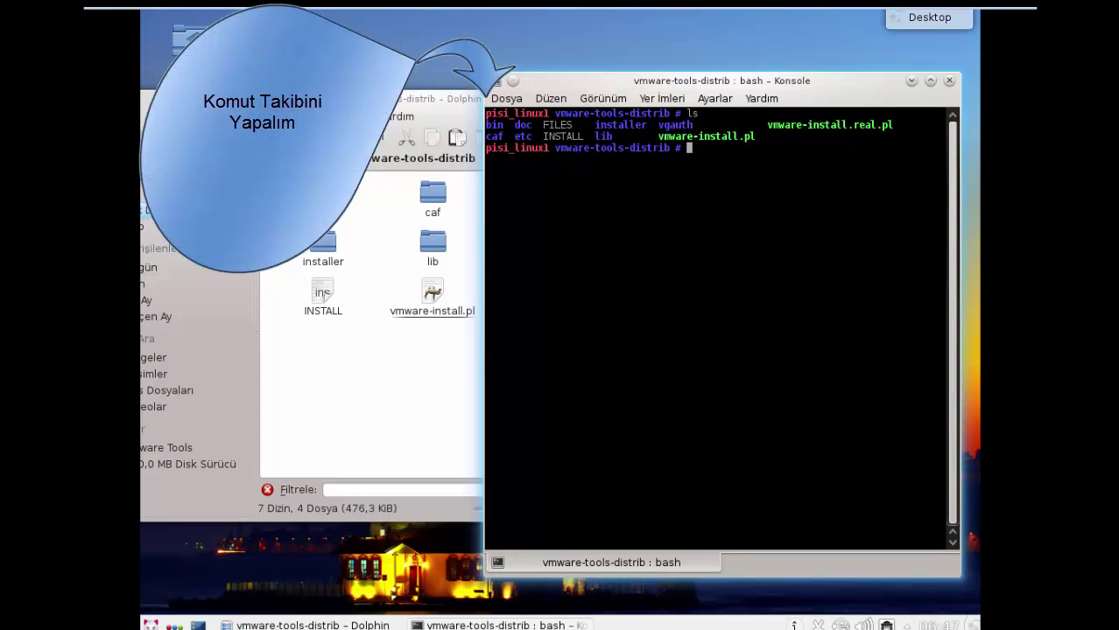
- Build the command ./vmware-install.pl -default by copying the installer name from the listing
type("./")
double_click(660, 136)
key("ctrl+c")
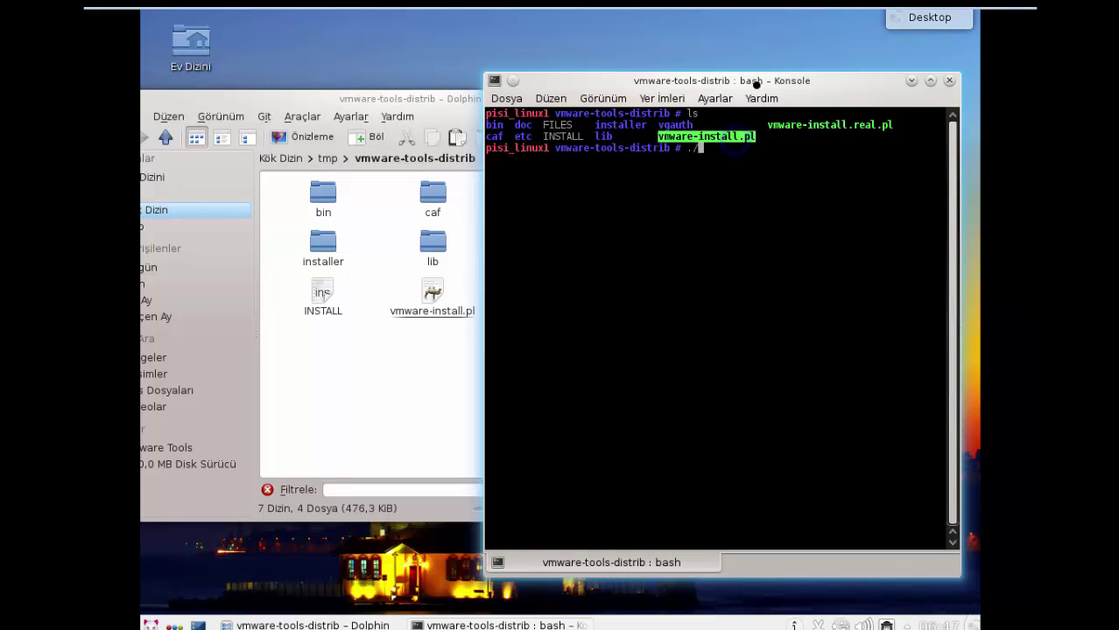
left_click_drag(735, 140, 604, 124)
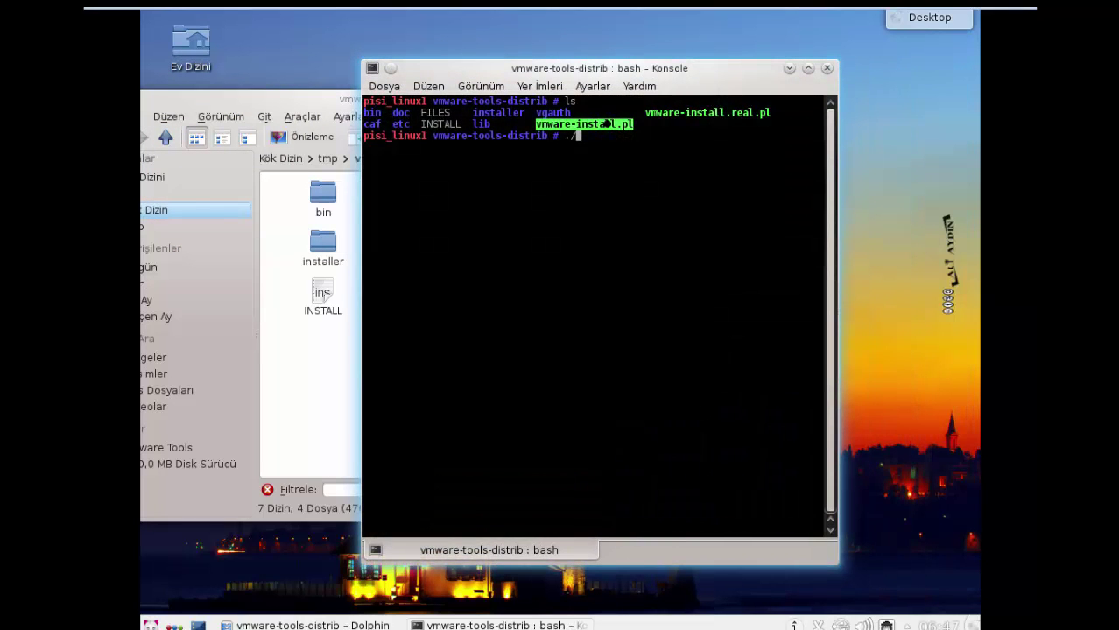
right_click(603, 127)
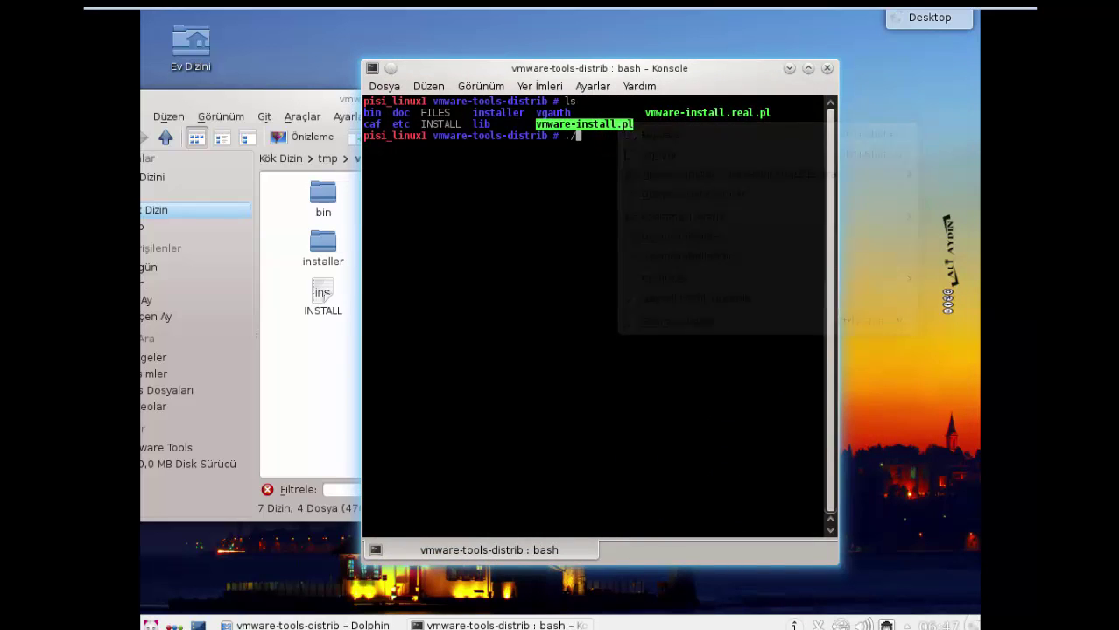
right_click(604, 127)
left_click(623, 141)
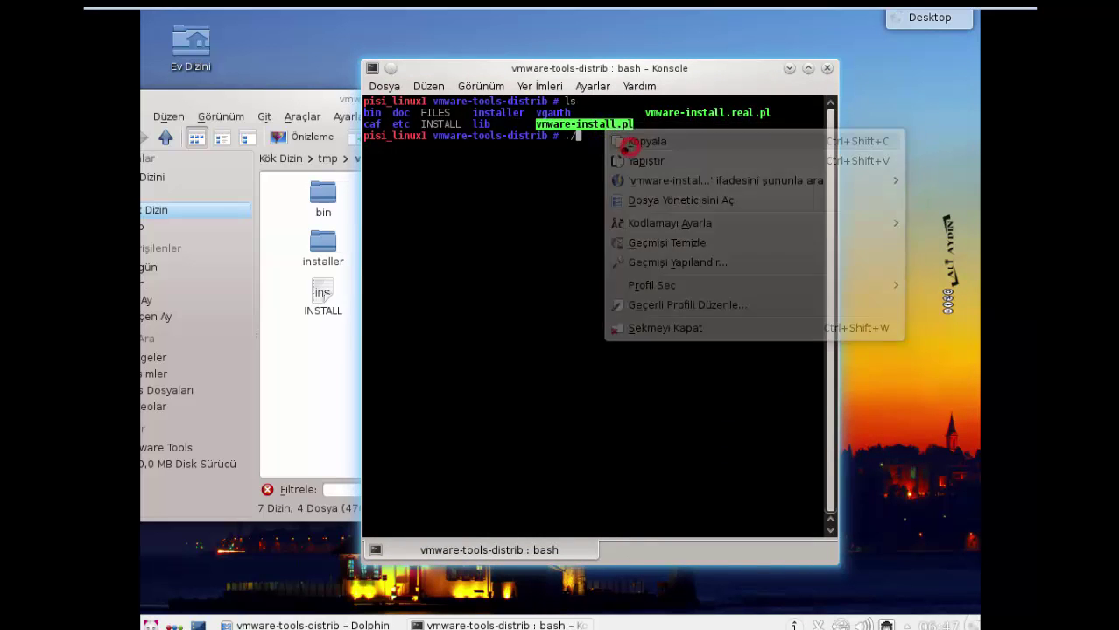
left_click(614, 145)
right_click(610, 147)
left_click(647, 179)
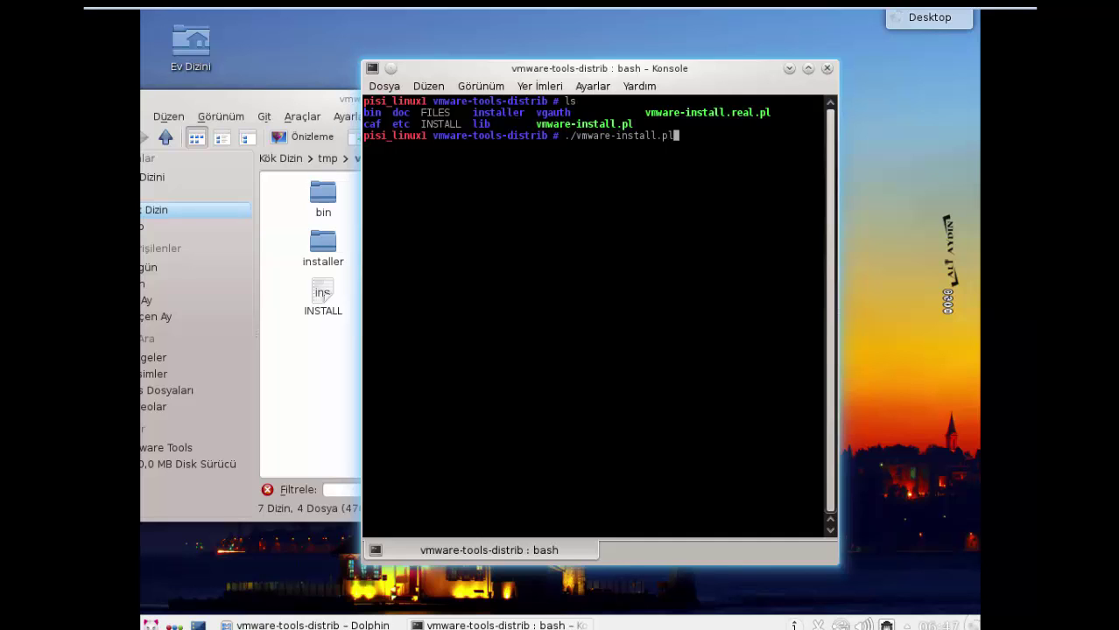
type("-default")
- Run ./vmware-install.pl -default in a maximized Konsole, accepting defaults until VMware Tools 10.0.1 finishes
key("Up")
key("Down")
key("Return")
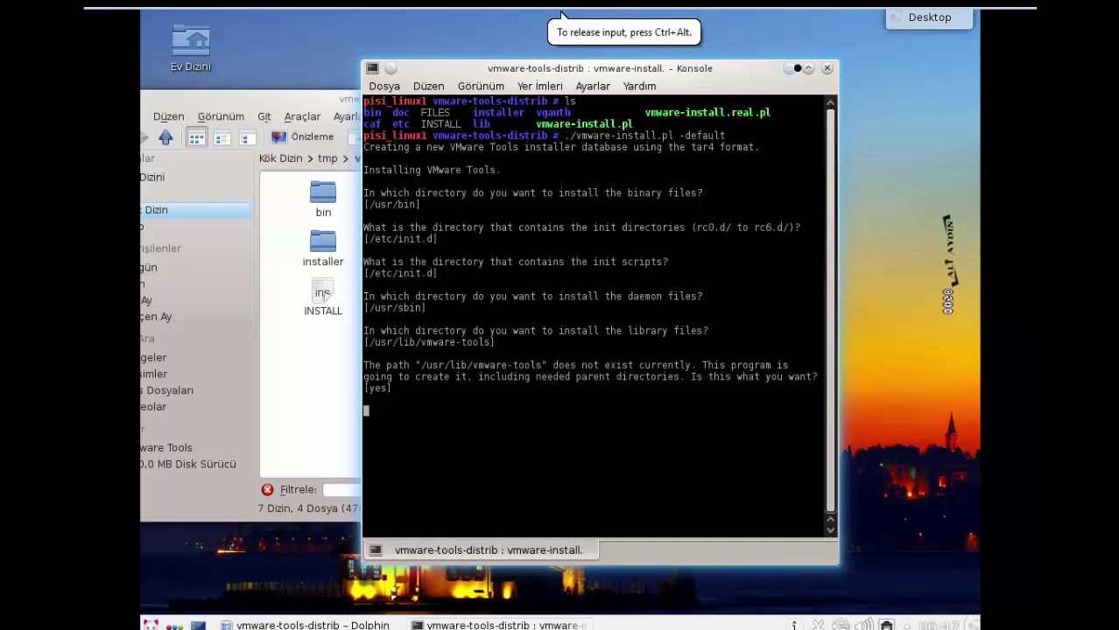
left_click(808, 67)
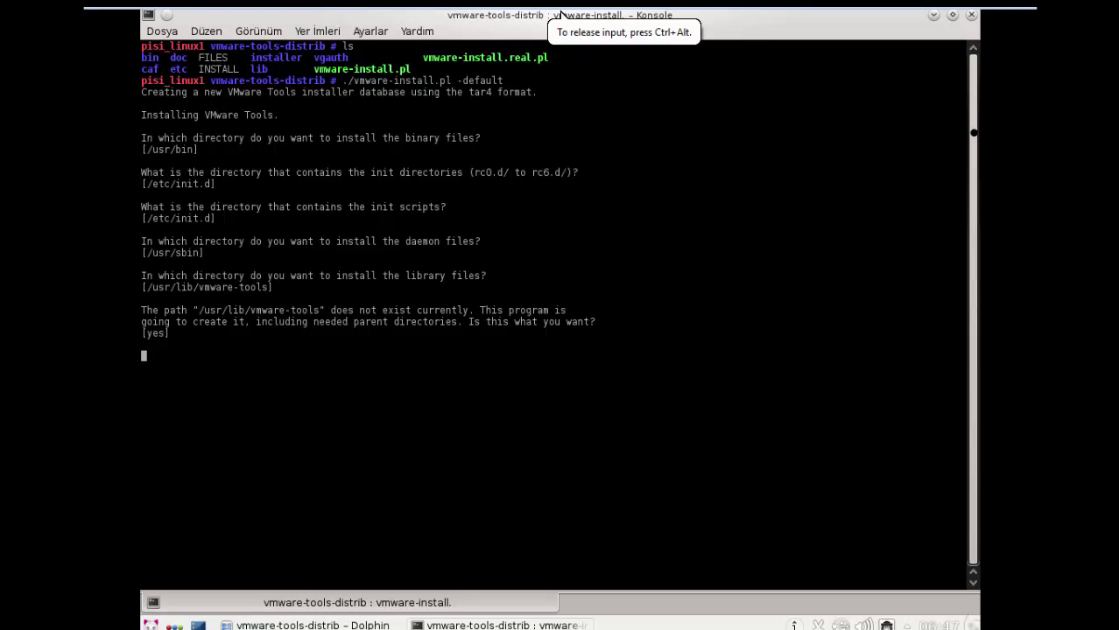
left_click(518, 427)
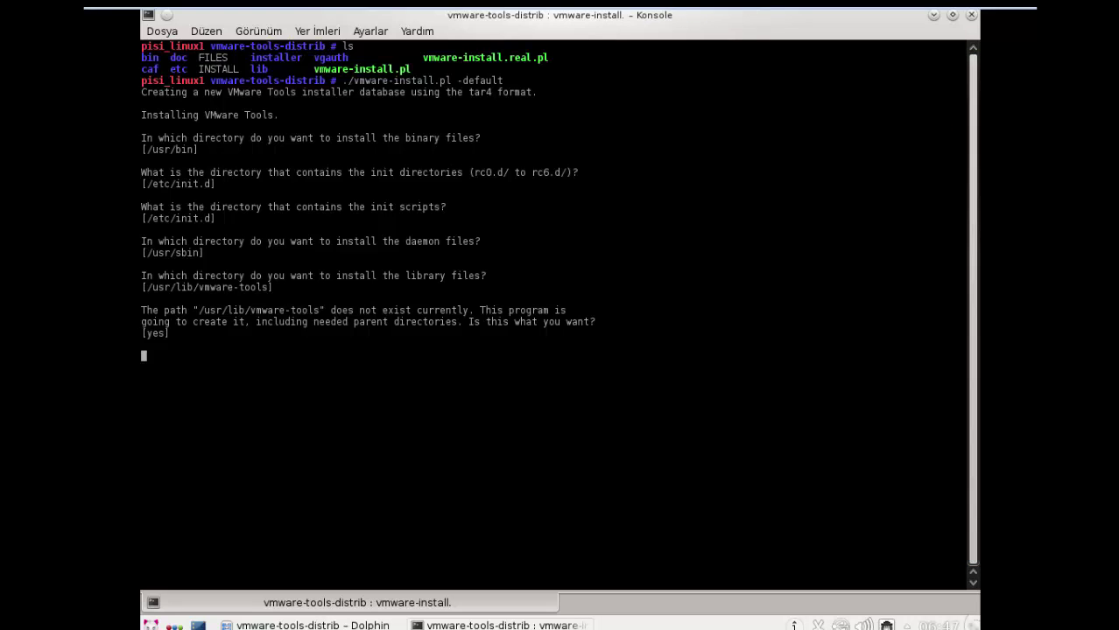
key("Return")
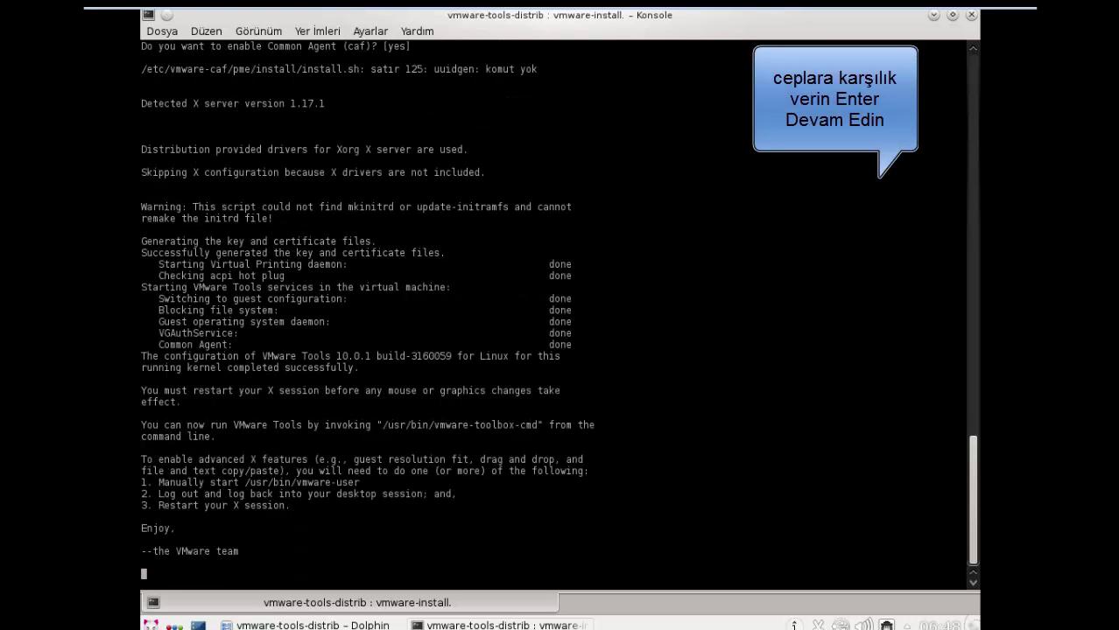
key("Return")
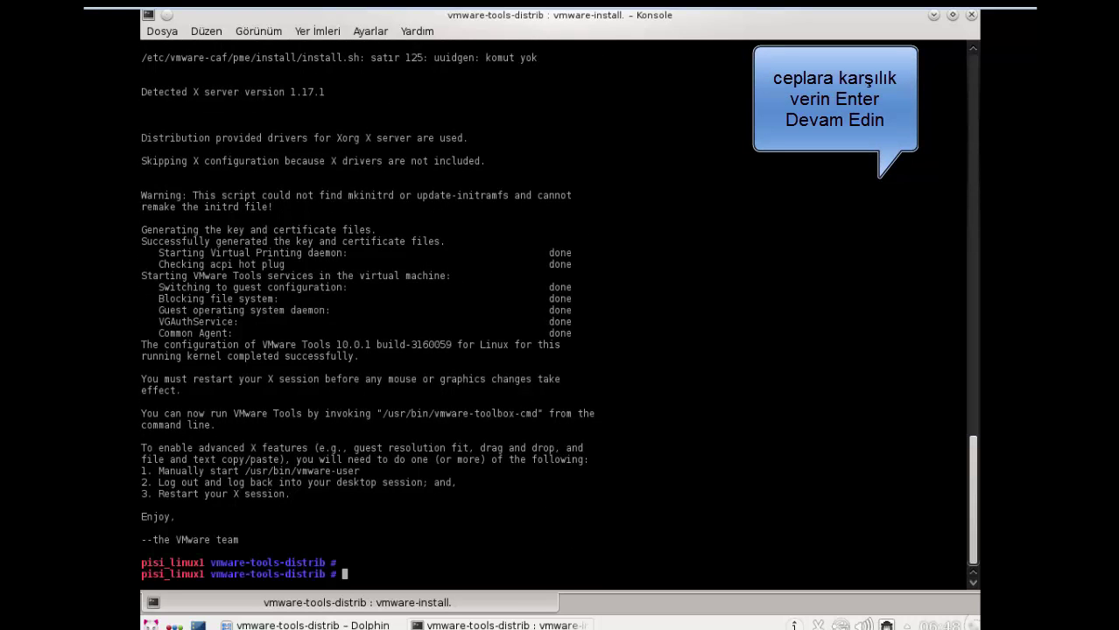
- Review the installer's closing output, highlighting the post-install instructions and prompt lines
scroll(557, 310, "up", 2)
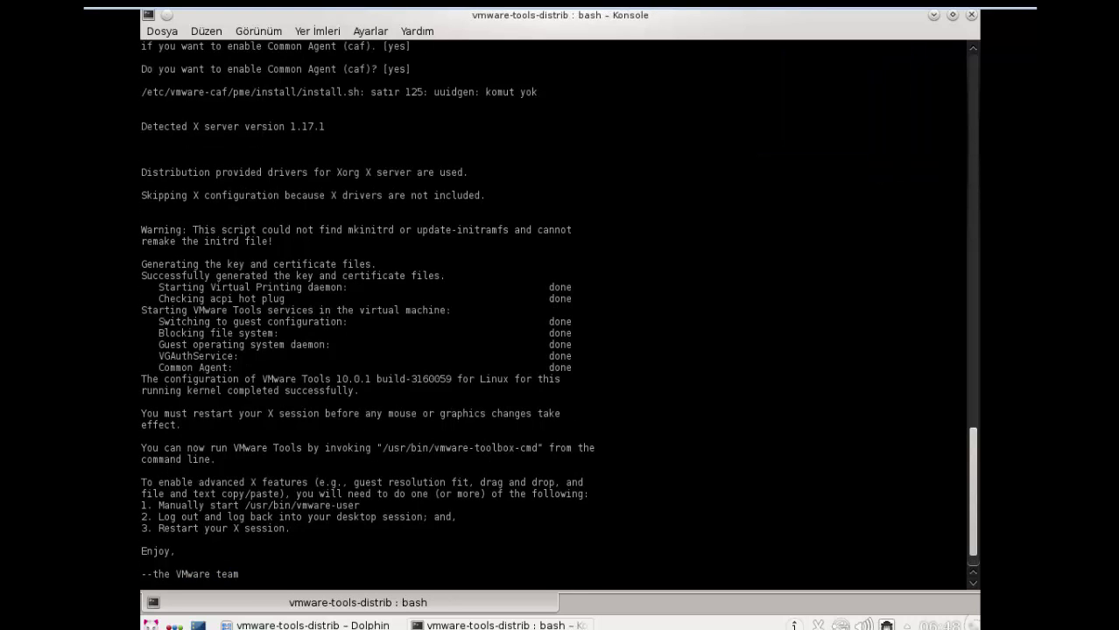
scroll(288, 573, "down", 2)
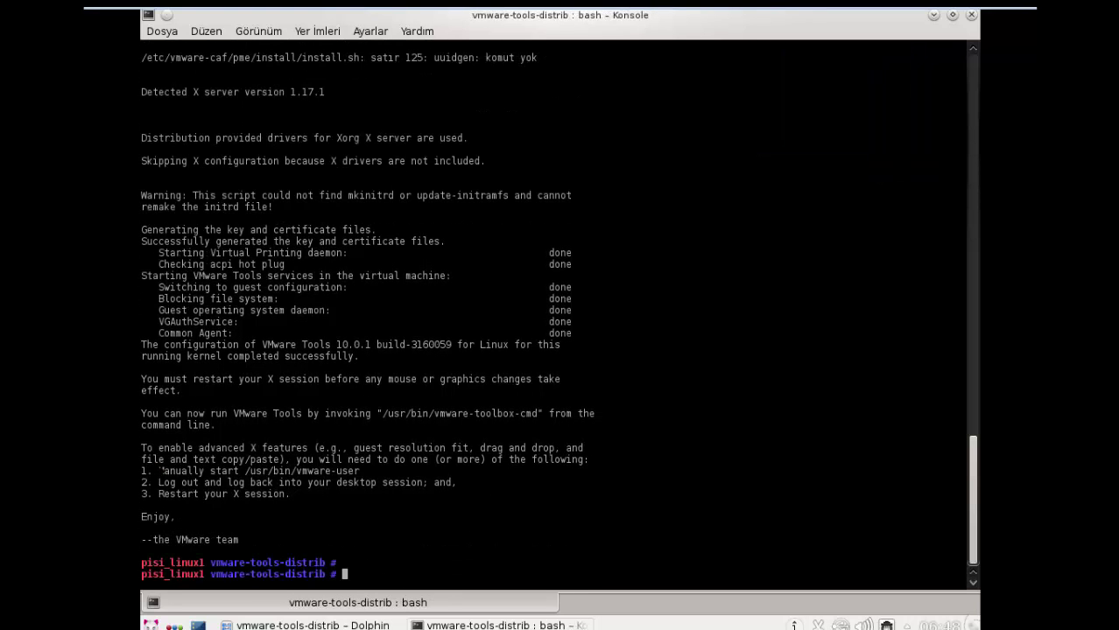
left_click_drag(160, 471, 425, 502)
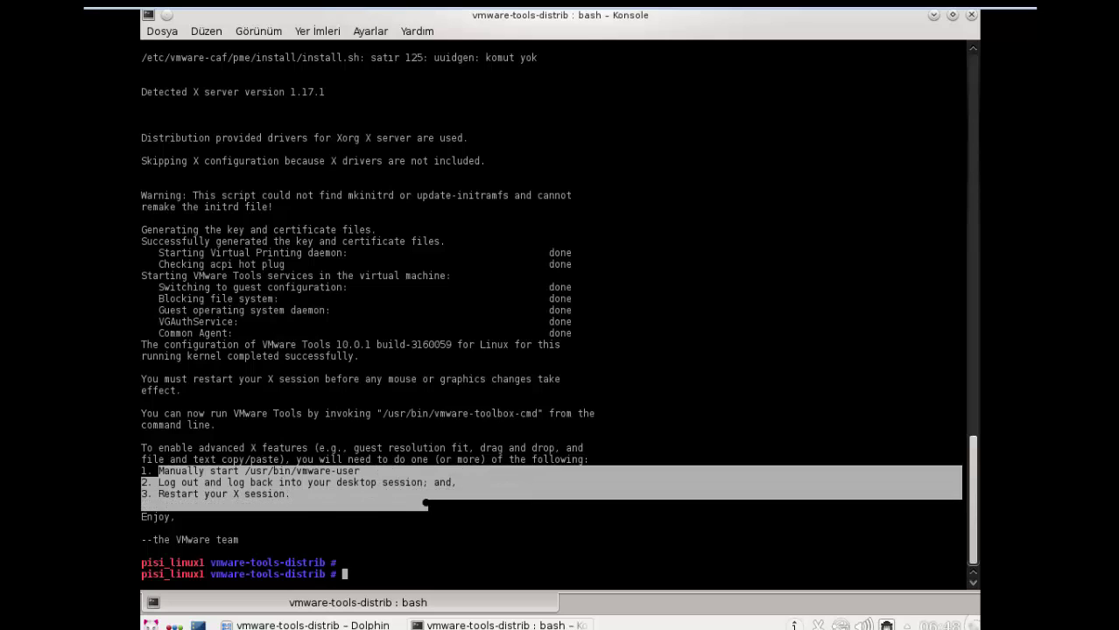
left_click_drag(491, 539, 498, 527)
left_click_drag(429, 505, 457, 482)
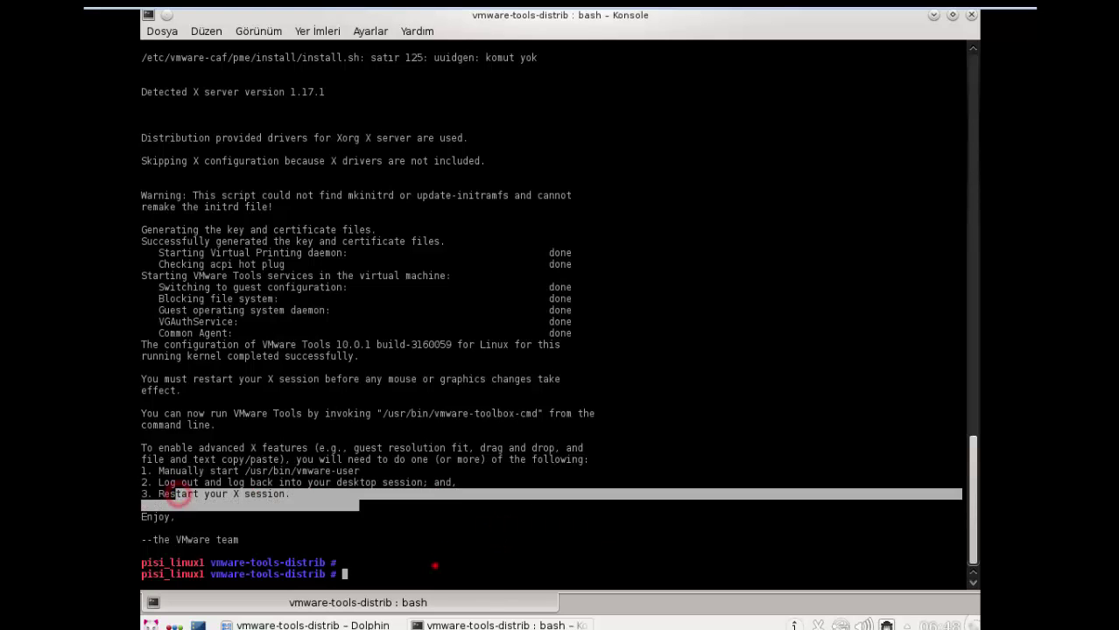
left_click_drag(455, 575, 435, 564)
left_click(486, 567)
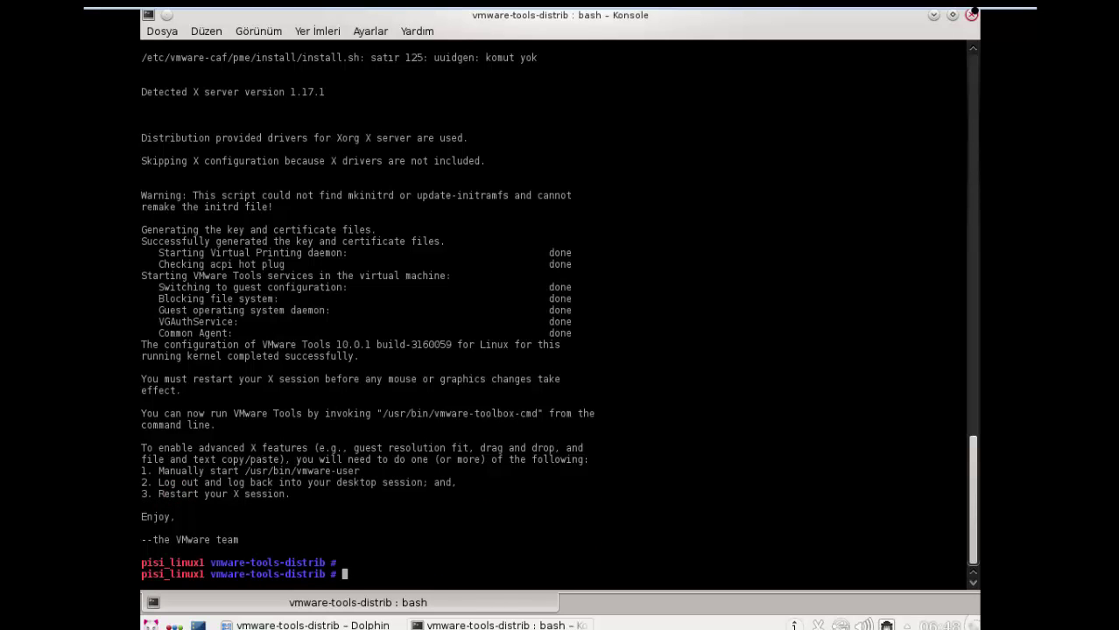
- Close Konsole and Dolphin, then move the Ev Dizini icon and the Çöp icon to the lower right
left_click(972, 15)
left_click(703, 100)
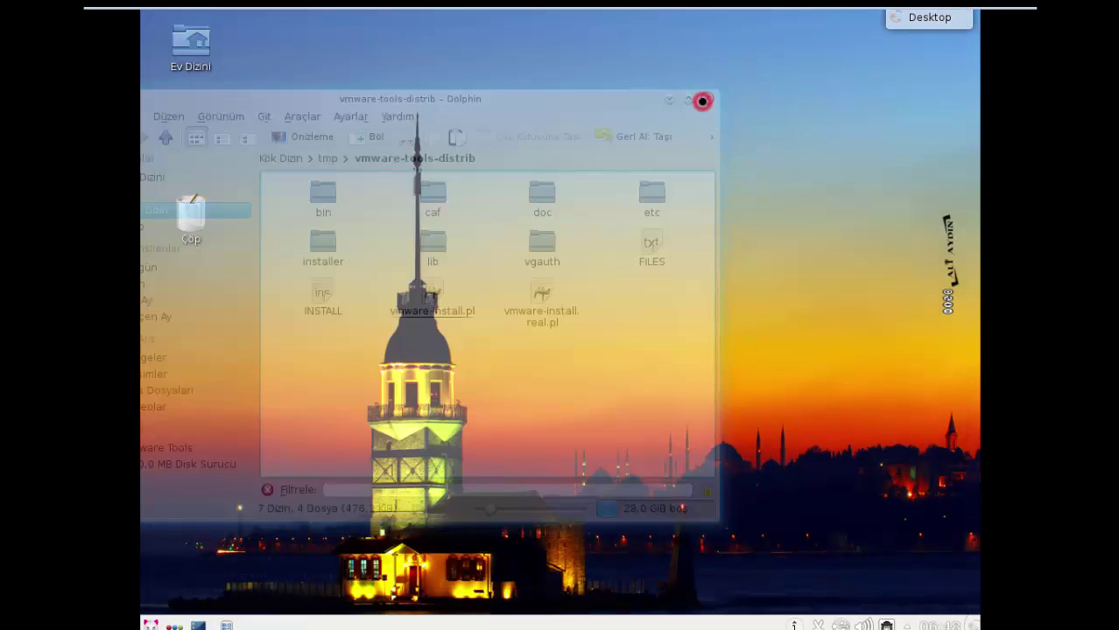
left_click_drag(166, 31, 178, 55)
left_click_drag(219, 209, 929, 547)
left_click(537, 234)
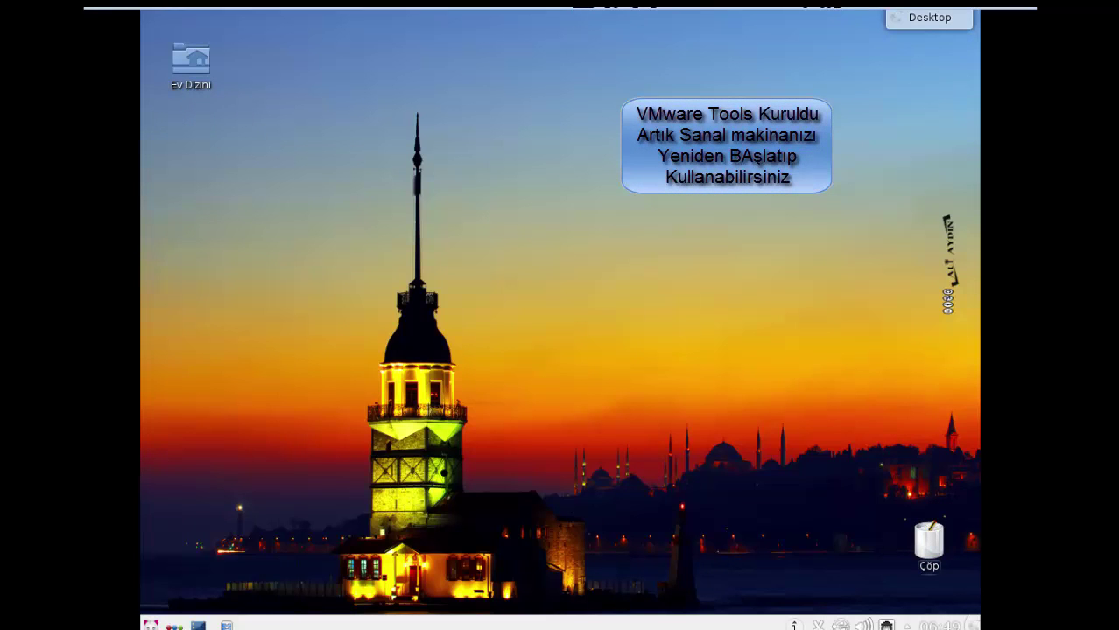
- Restart the Pisi Linux guest with Yeniden Başlat from the K menu's Çık tab, confirming it
left_click(151, 624)
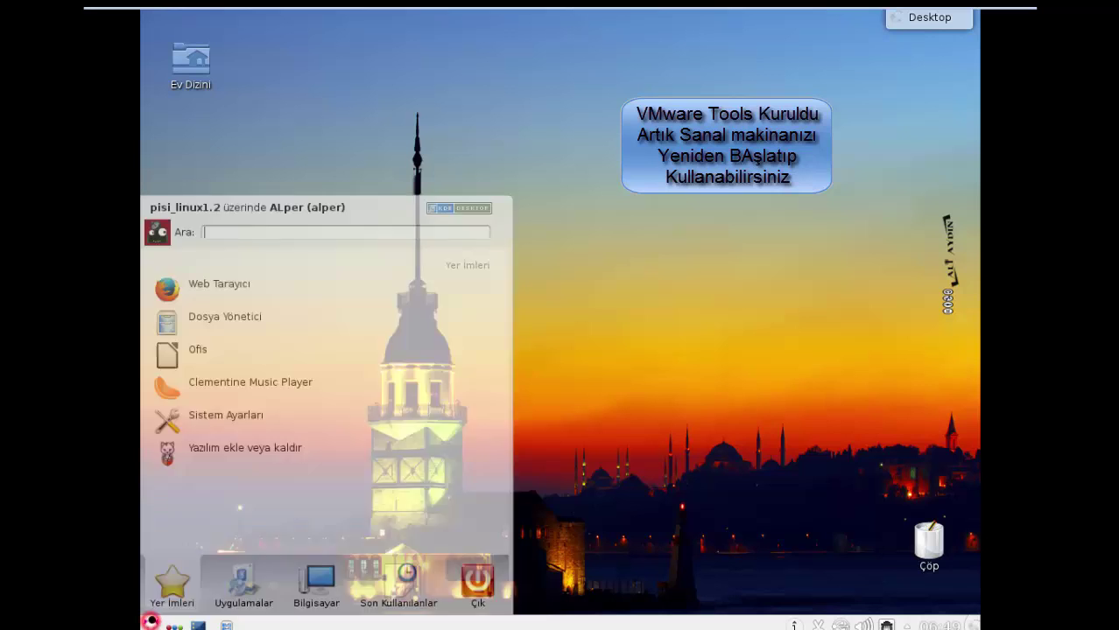
left_click(460, 575)
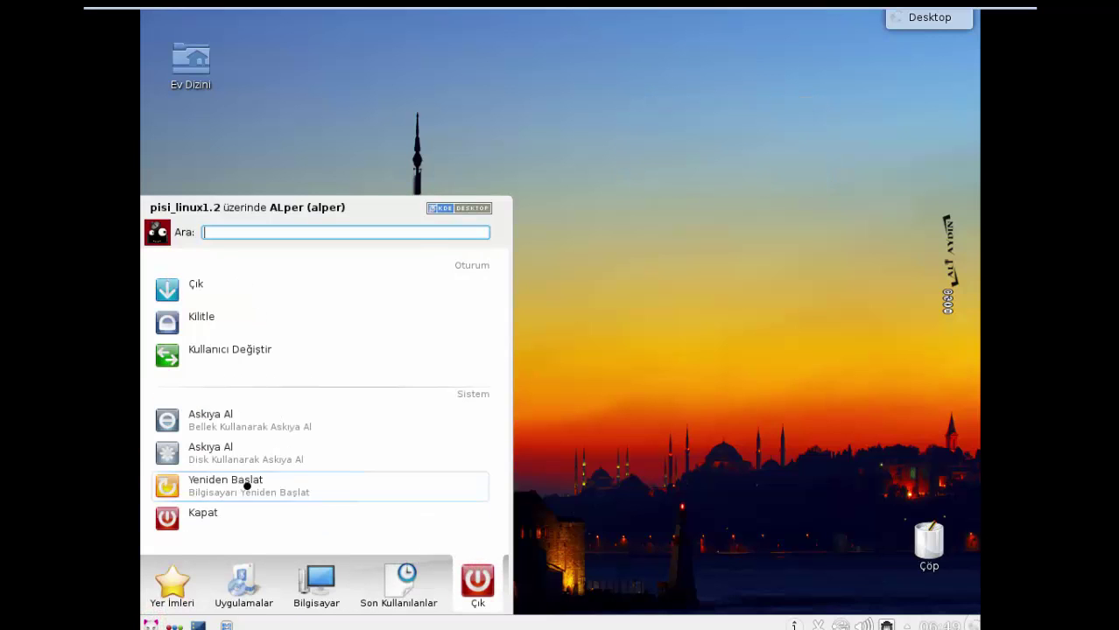
left_click(247, 484)
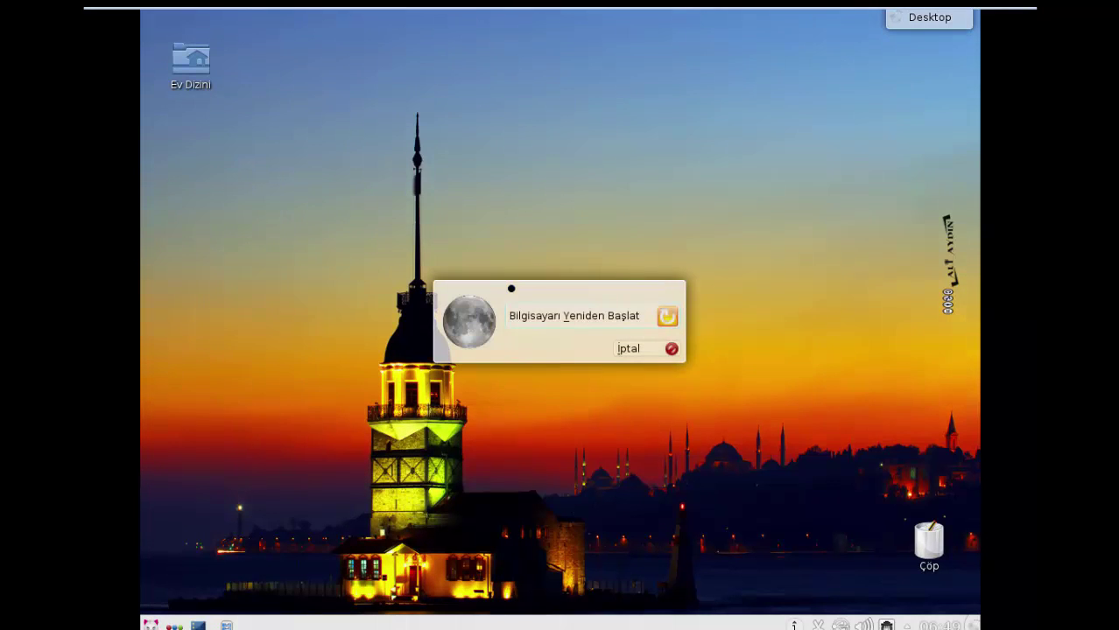
left_click(667, 317)
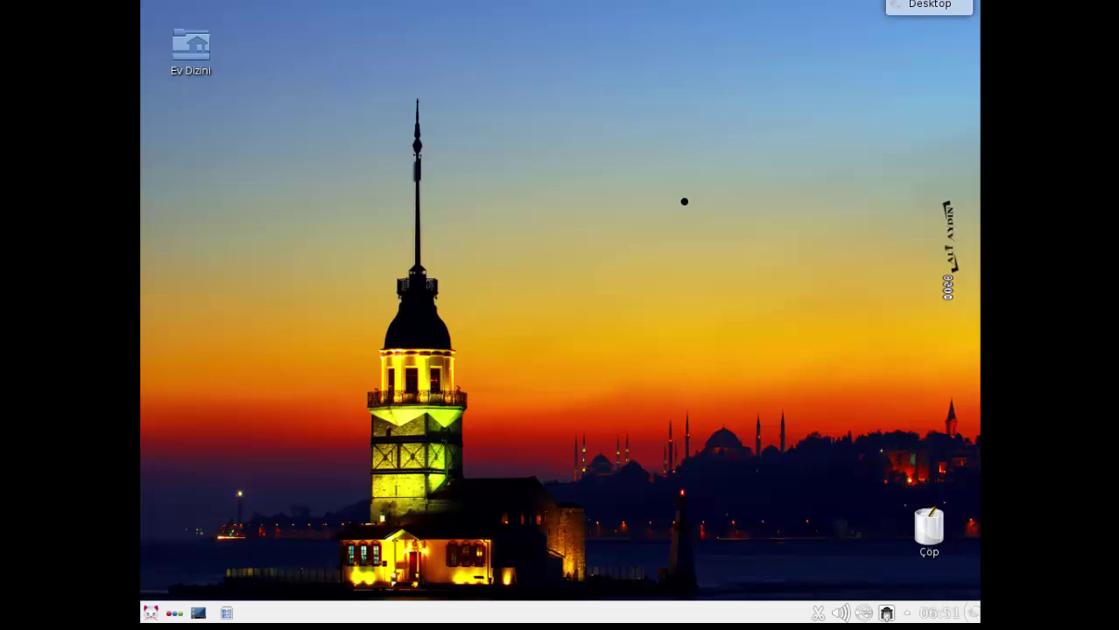
- Open and dismiss the desktop context menu while the guest display resizes to full screen
right_click(684, 201)
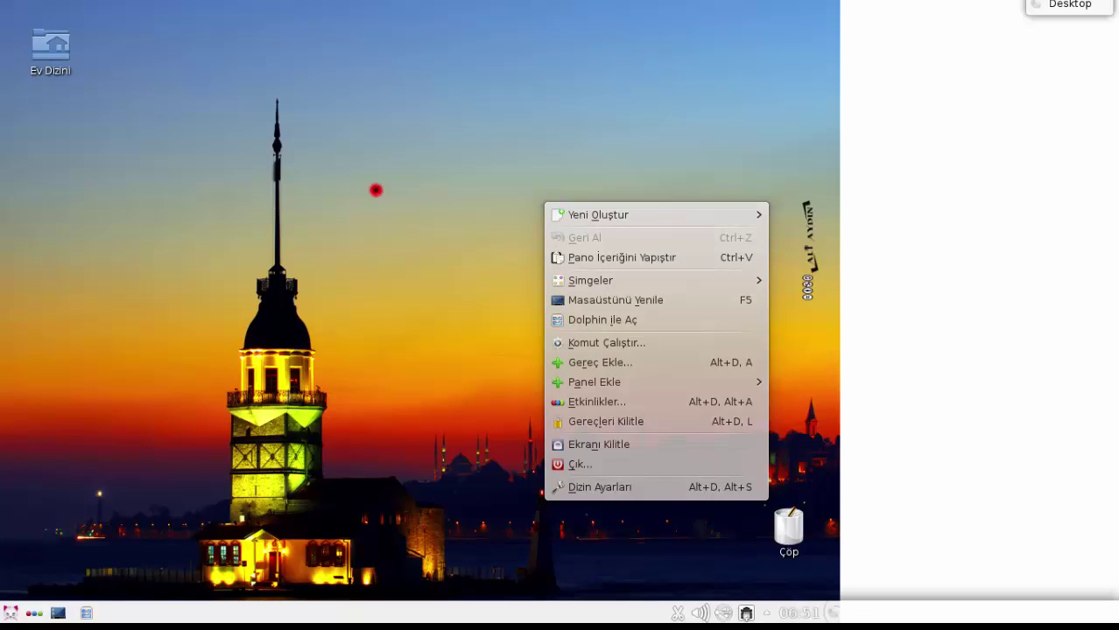
left_click(375, 188)
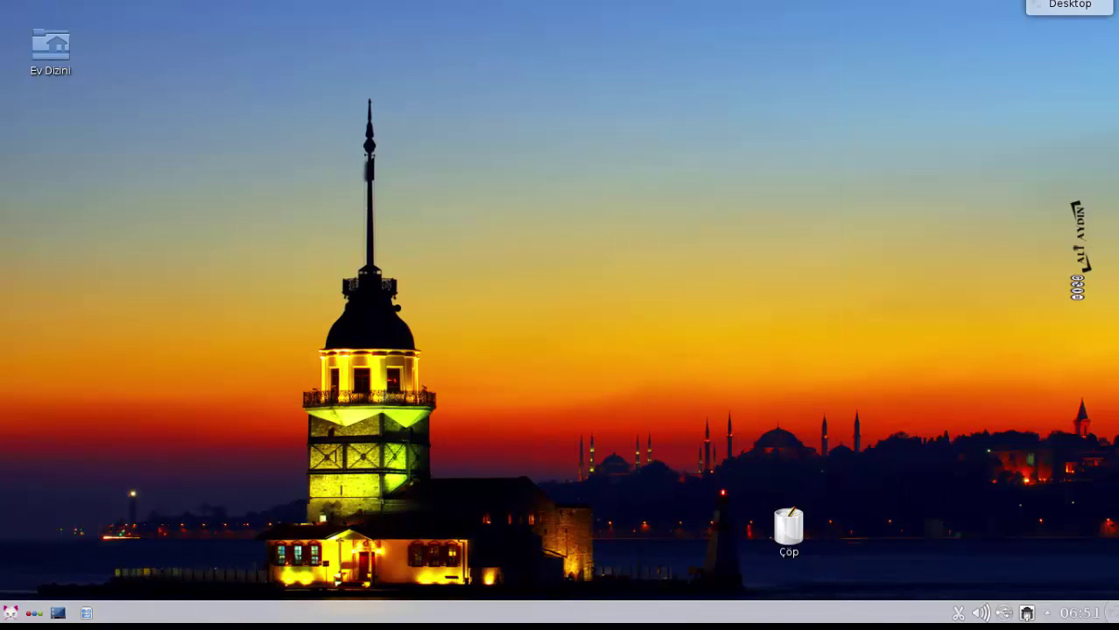